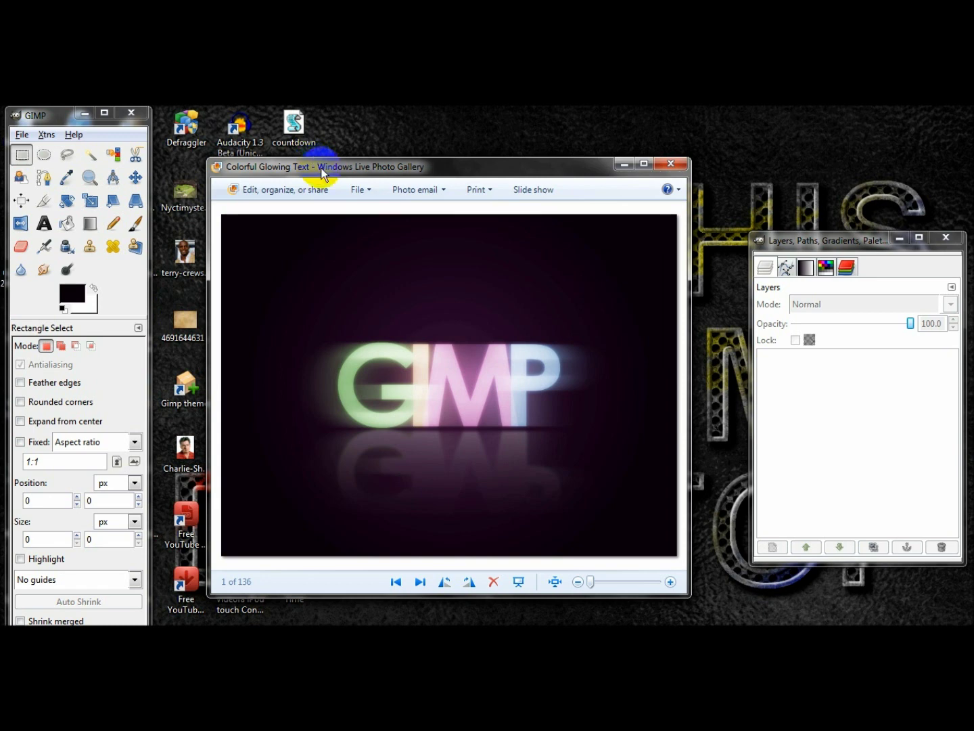
# Examine the Colorful Glowing Text reference image and close its viewer window
pyautogui.click(99, 176)
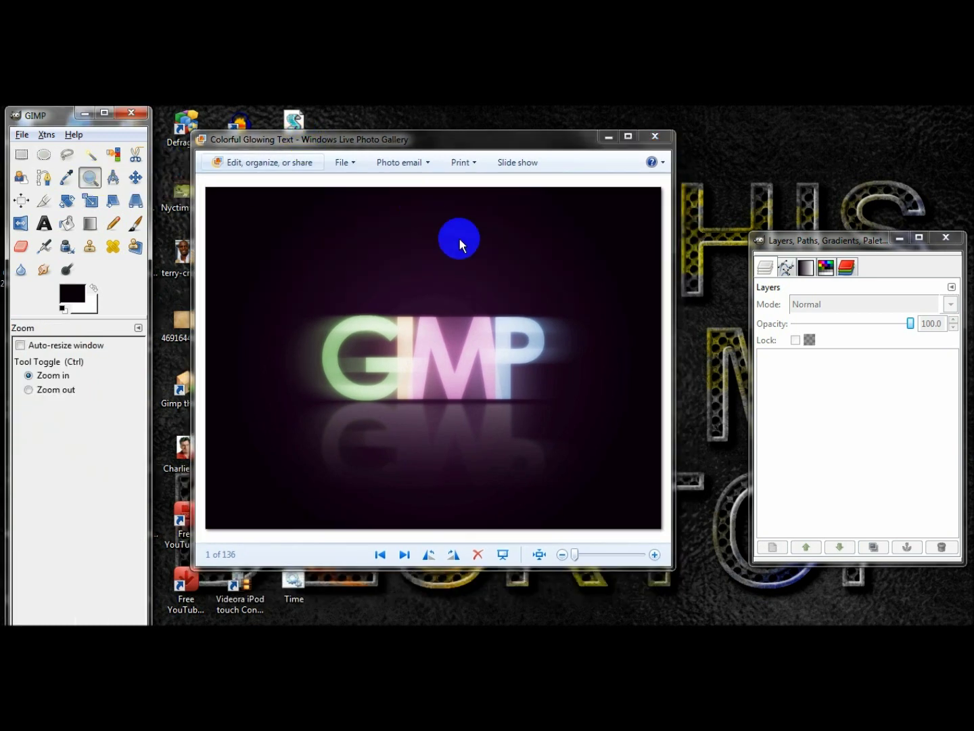
pyautogui.click(475, 353)
pyautogui.moveTo(323, 137)
pyautogui.mouseDown()
pyautogui.moveTo(303, 108)
pyautogui.moveTo(327, 143)
pyautogui.mouseUp()
pyautogui.click(532, 335)
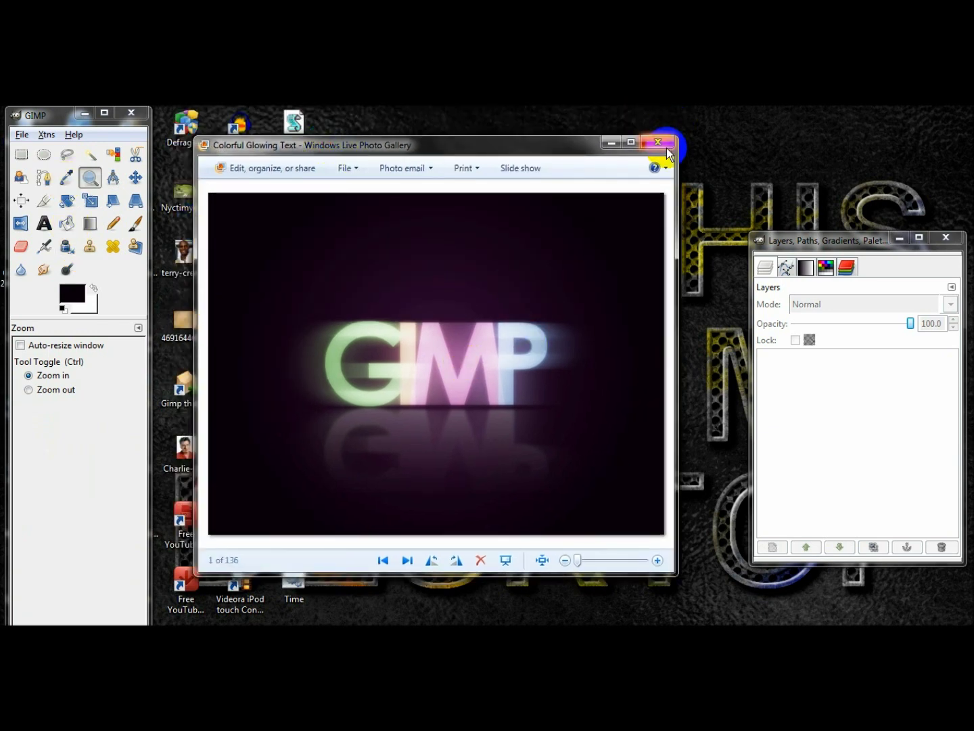
pyautogui.click(289, 244)
pyautogui.click(465, 267)
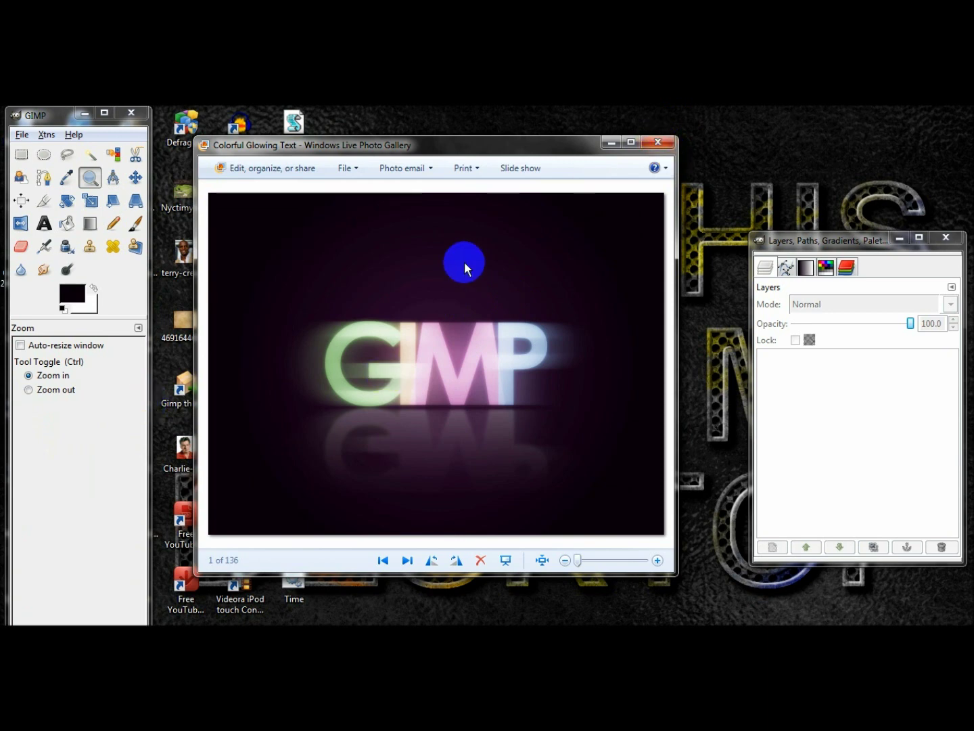
pyautogui.click(175, 350)
pyautogui.click(572, 221)
pyautogui.click(656, 141)
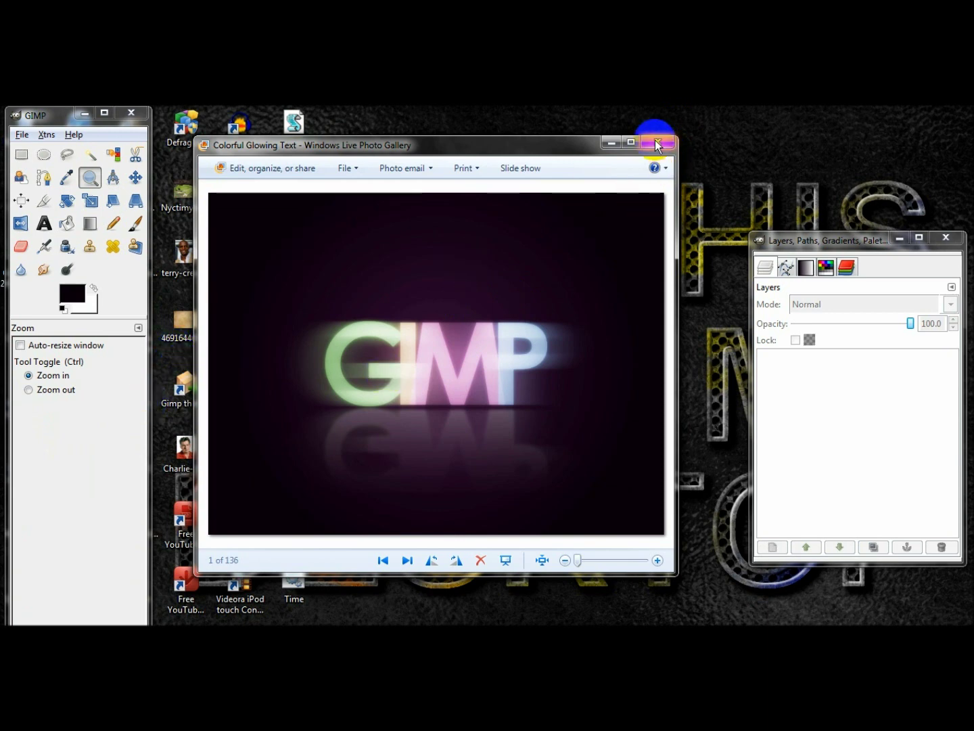
# Create a new 800 × 600 pixel image
pyautogui.click(26, 137)
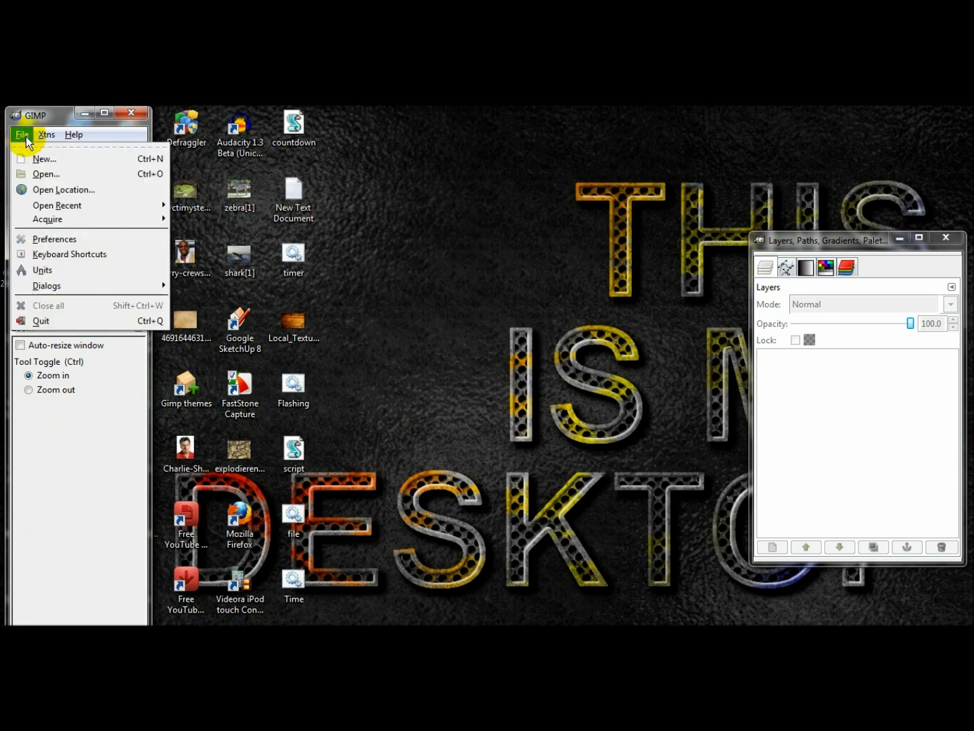
pyautogui.click(37, 159)
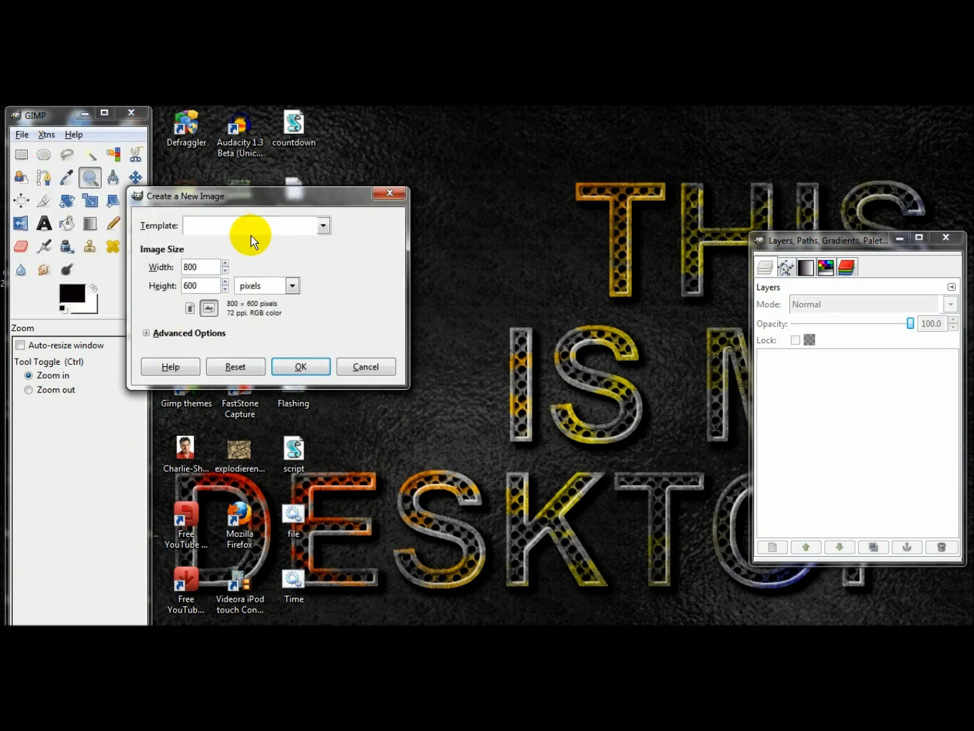
pyautogui.click(305, 368)
pyautogui.moveTo(277, 204); pyautogui.dragTo(402, 171)
# Choose 120612 as the foreground color and fill the Background layer with it
pyautogui.click(70, 298)
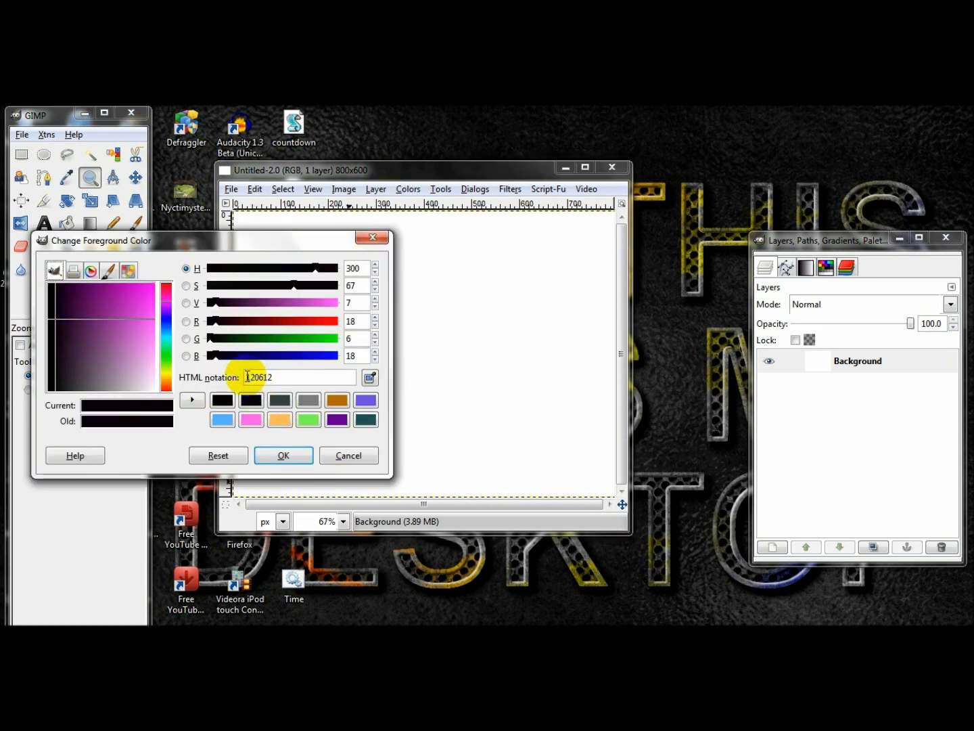
pyautogui.doubleClick(259, 376)
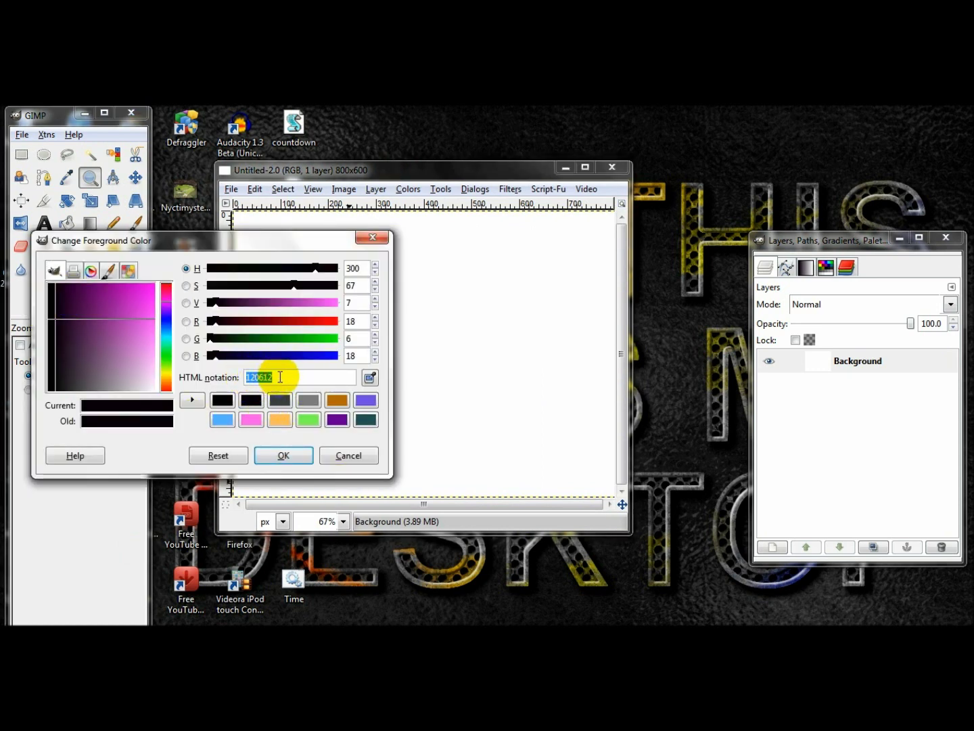
pyautogui.click(271, 376)
pyautogui.click(301, 454)
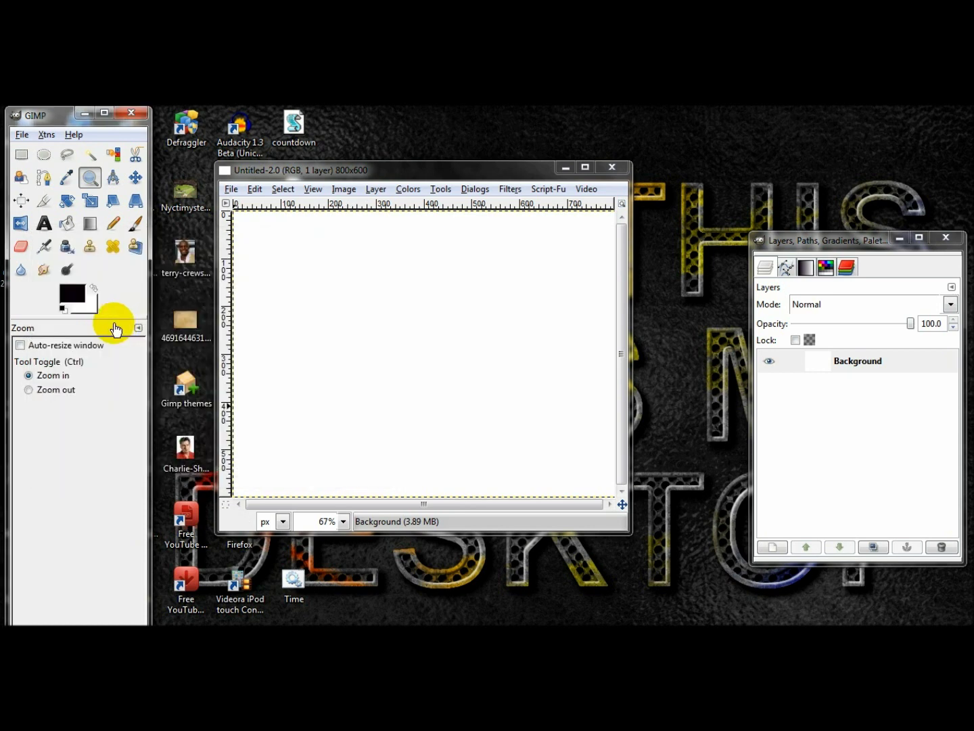
pyautogui.moveTo(73, 295); pyautogui.dragTo(381, 331)
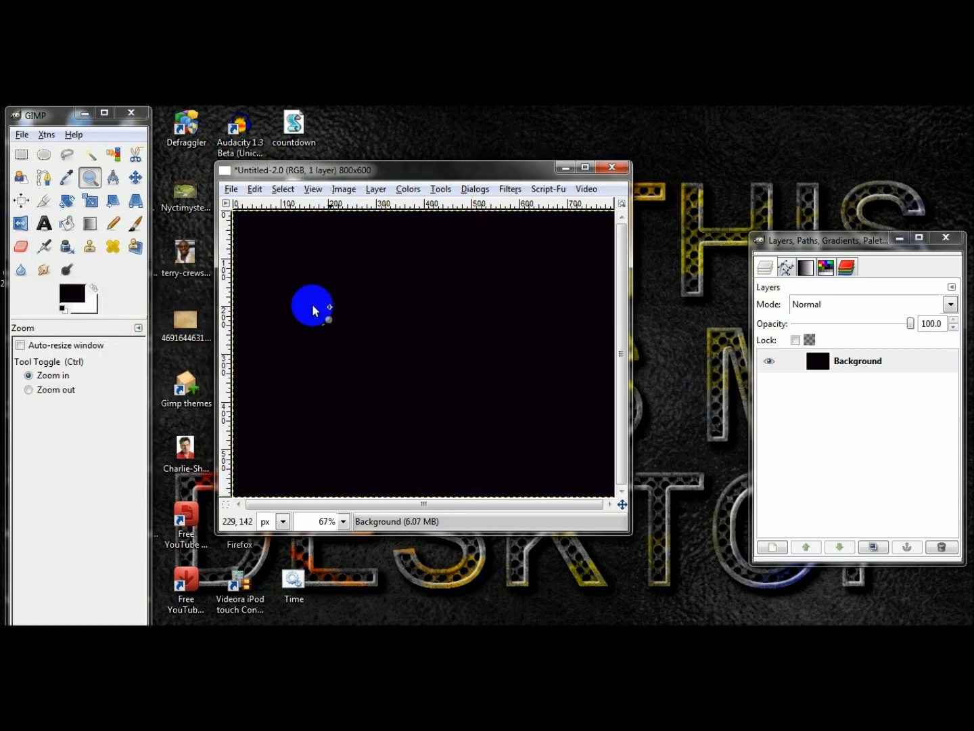
# Add the text "GIMP" to the canvas in the Century Gothic Bold font
pyautogui.press('t')
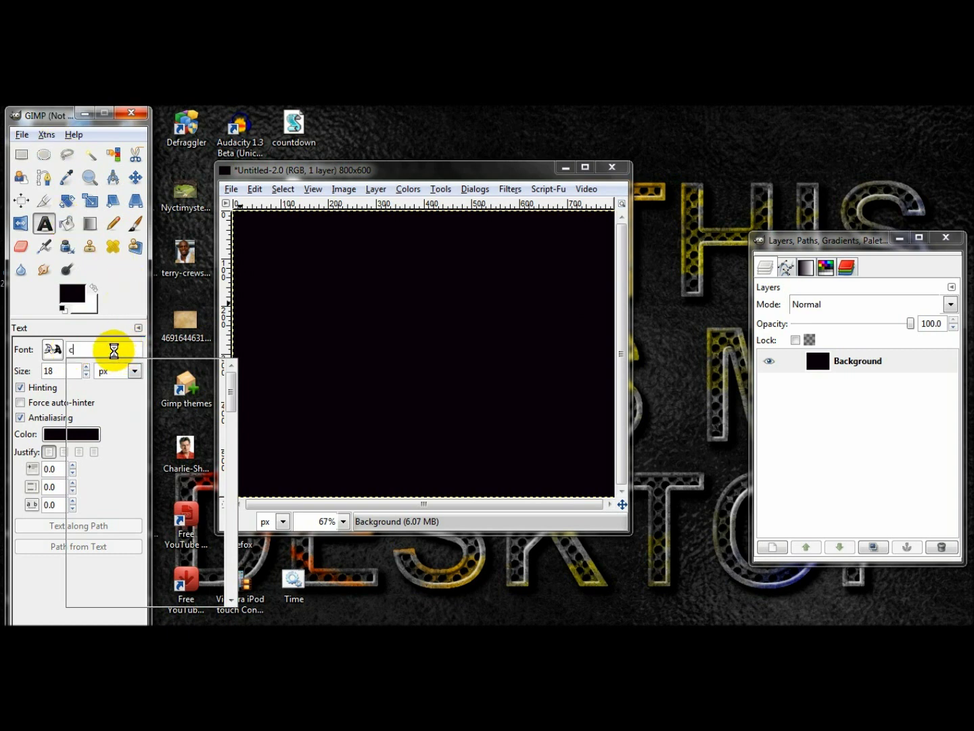
pyautogui.write('e')
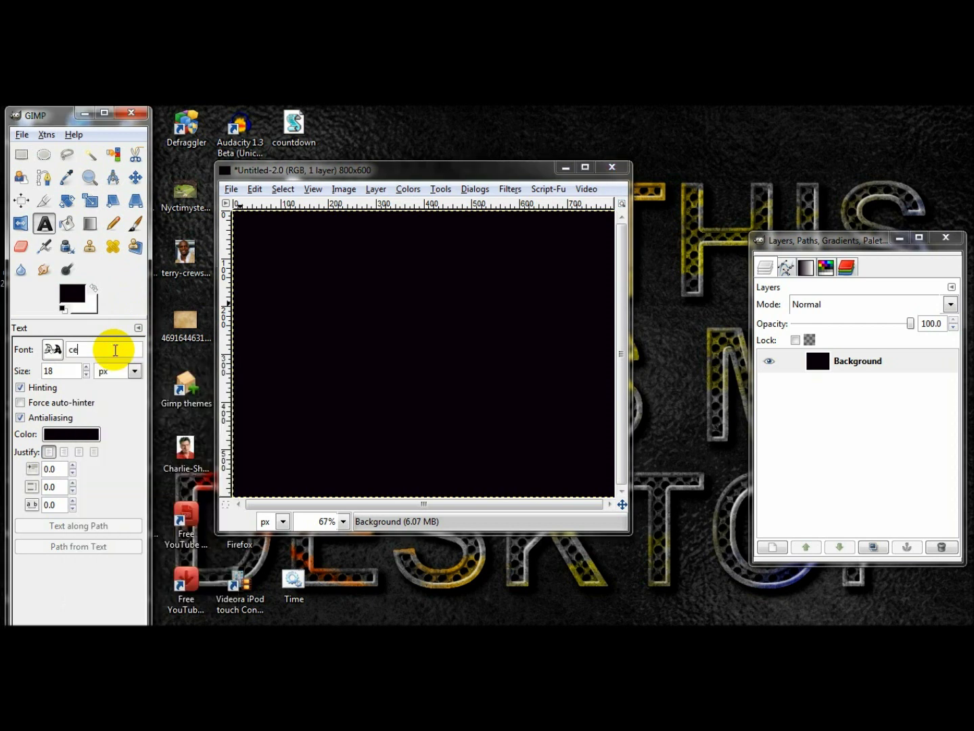
pyautogui.write('n')
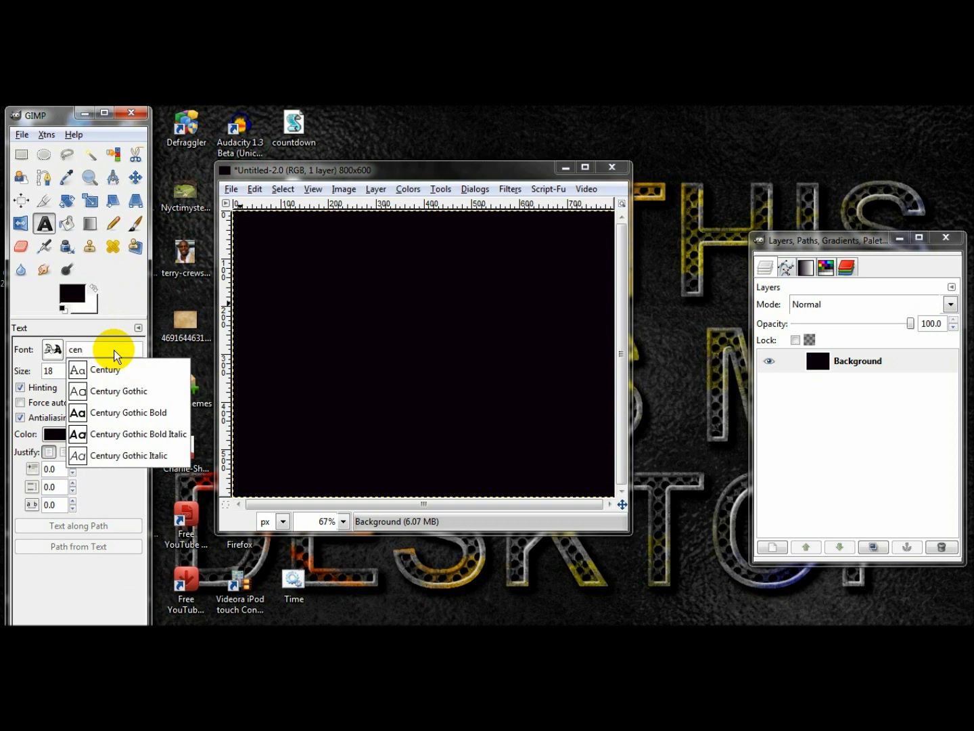
pyautogui.click(132, 411)
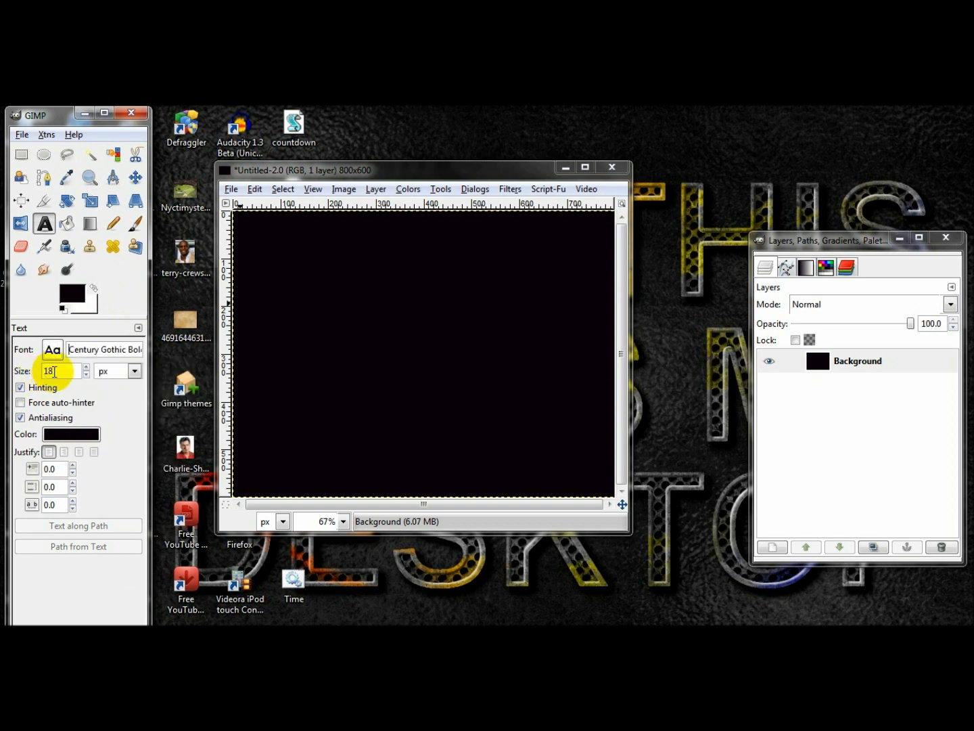
pyautogui.click(284, 287)
pyautogui.write('GIMP')
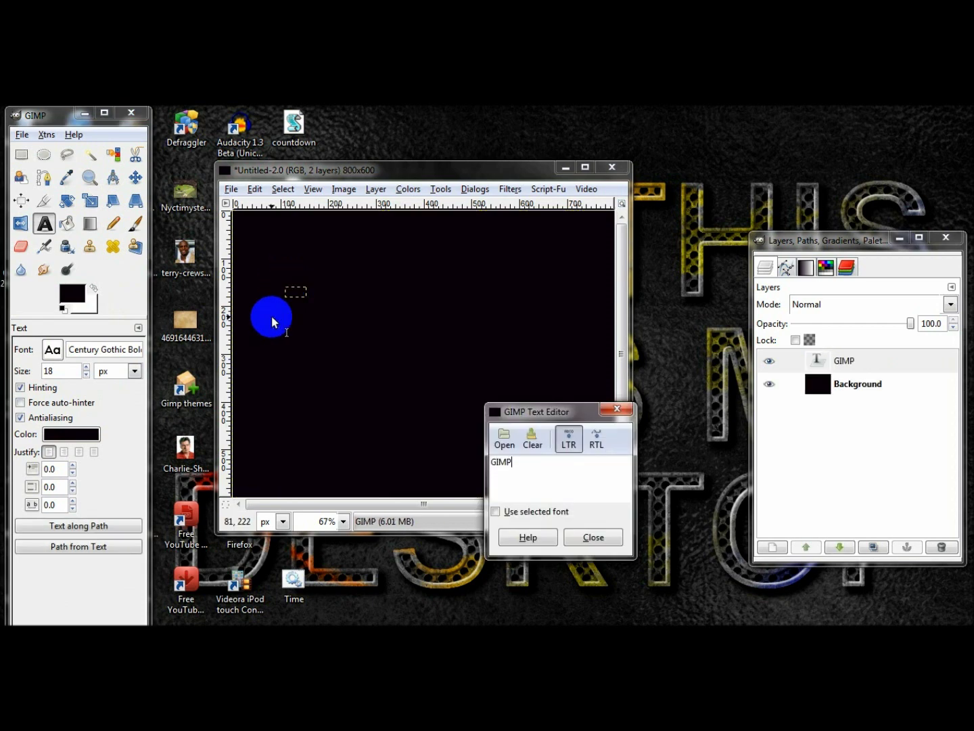
pyautogui.click(593, 537)
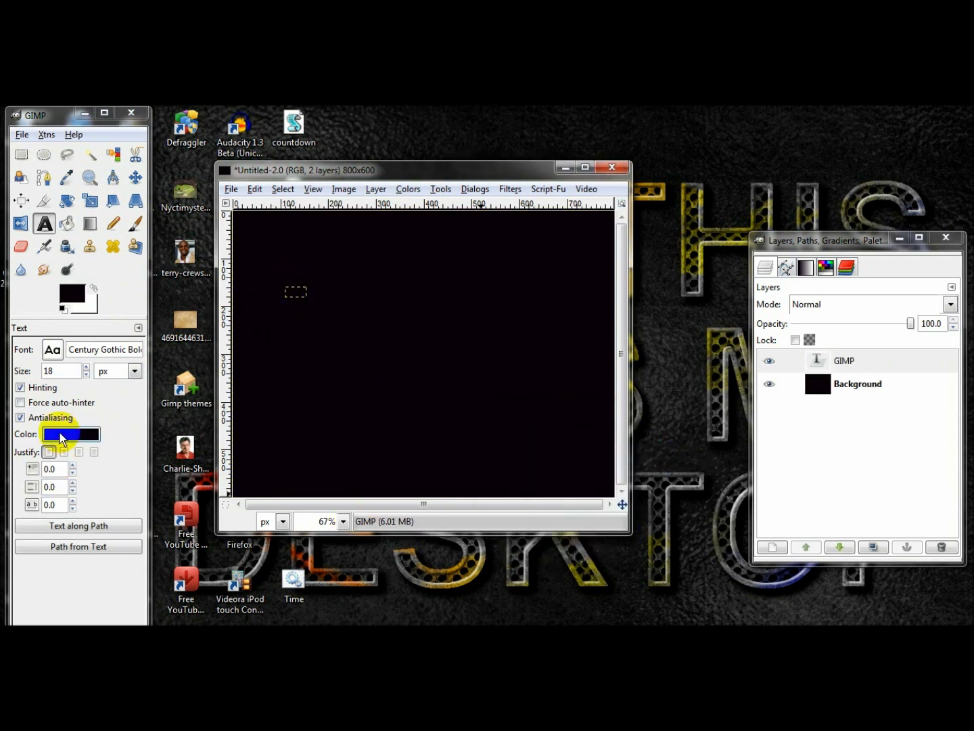
# Make the GIMP text black and set its font size to 250 px
pyautogui.click(71, 434)
pyautogui.click(231, 331)
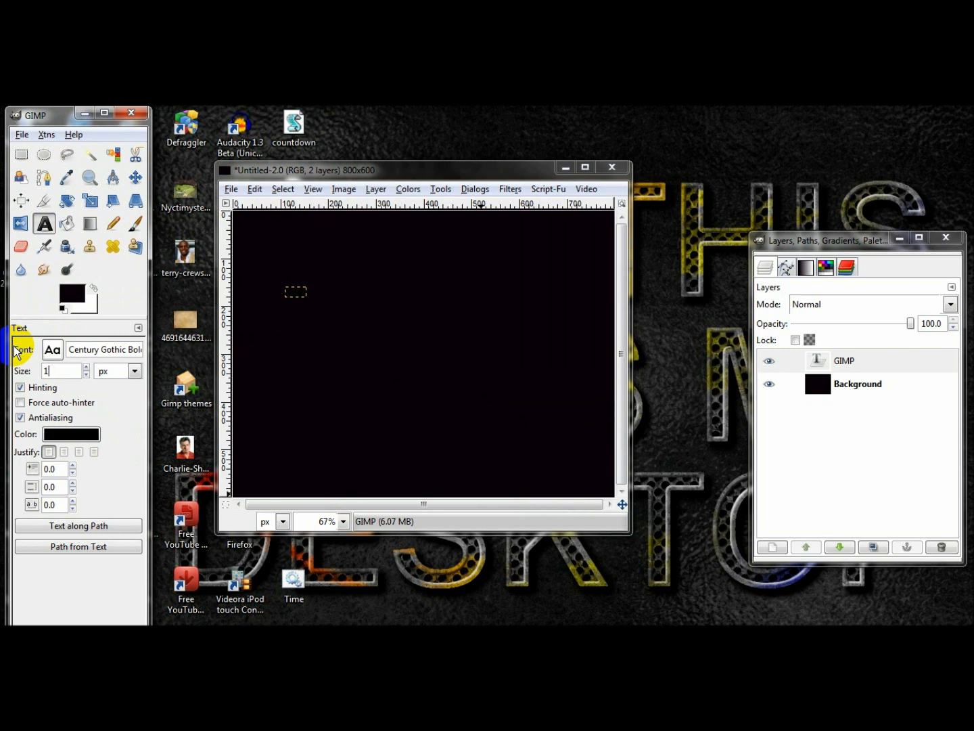
pyautogui.write('0')
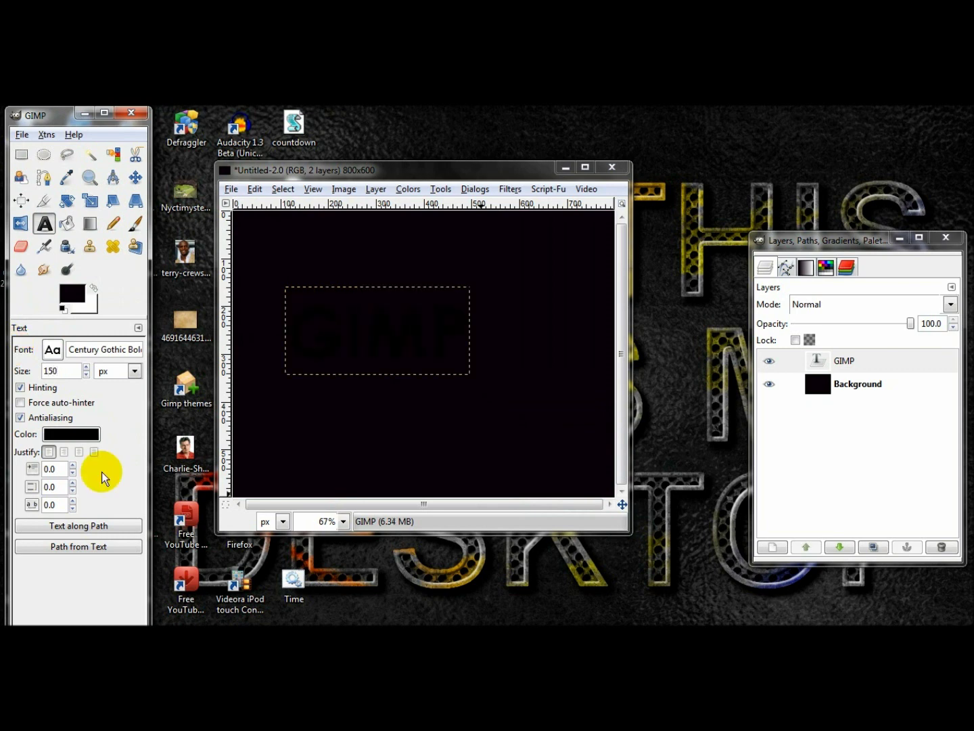
pyautogui.doubleClick(64, 370)
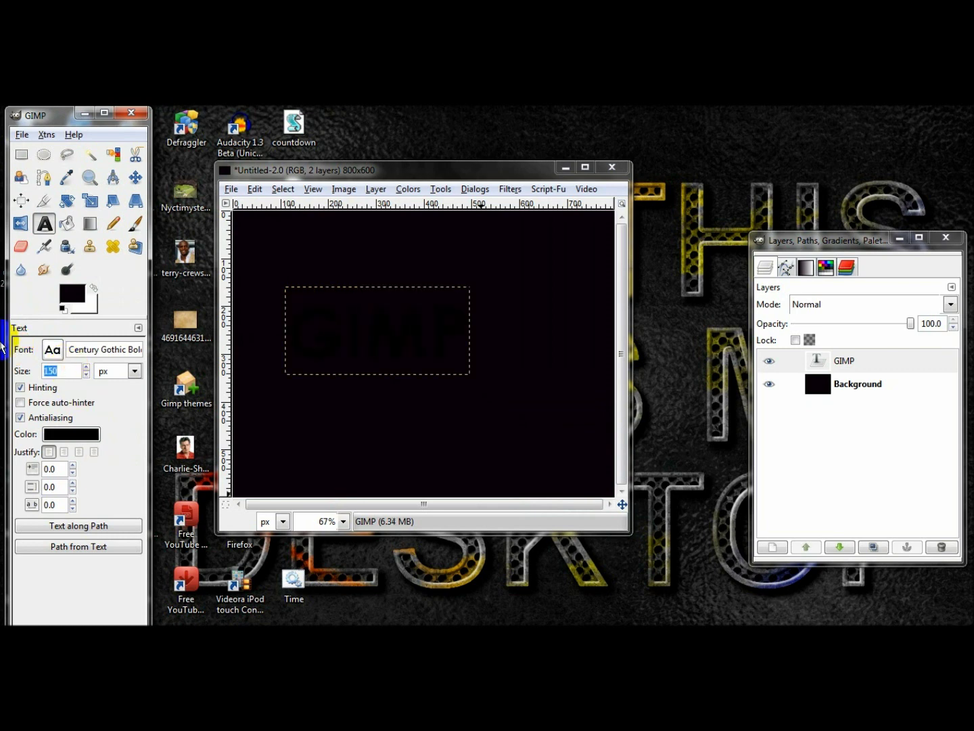
pyautogui.write('200')
pyautogui.doubleClick(65, 370)
pyautogui.write('250')
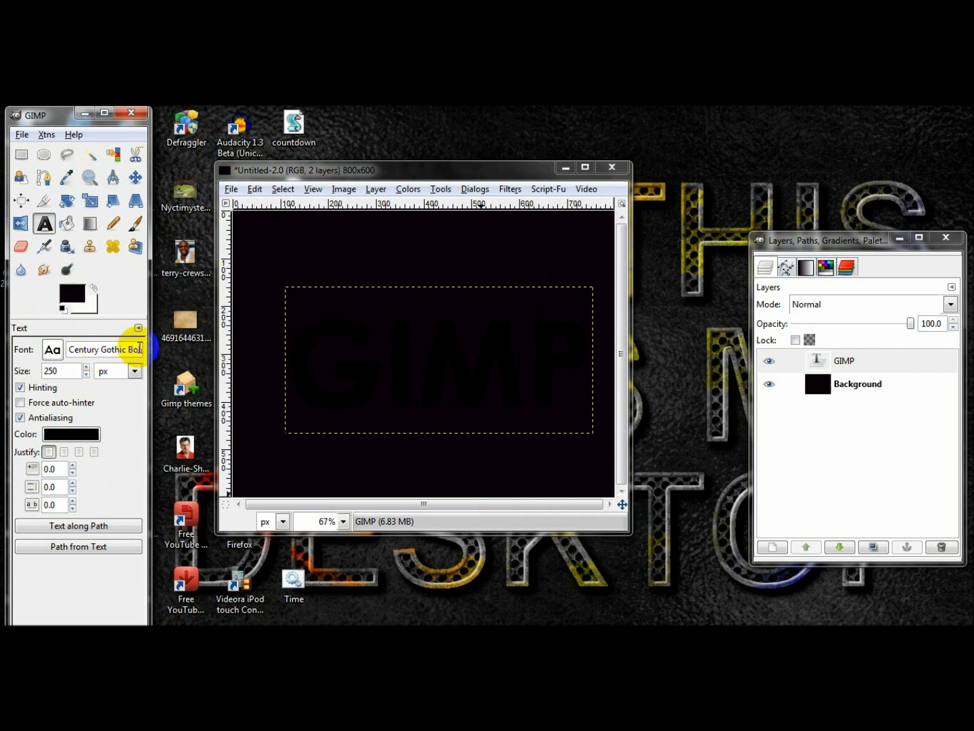
# Try the regular Century Gothic font on the GIMP text and restore Century Gothic Bold
pyautogui.click(59, 350)
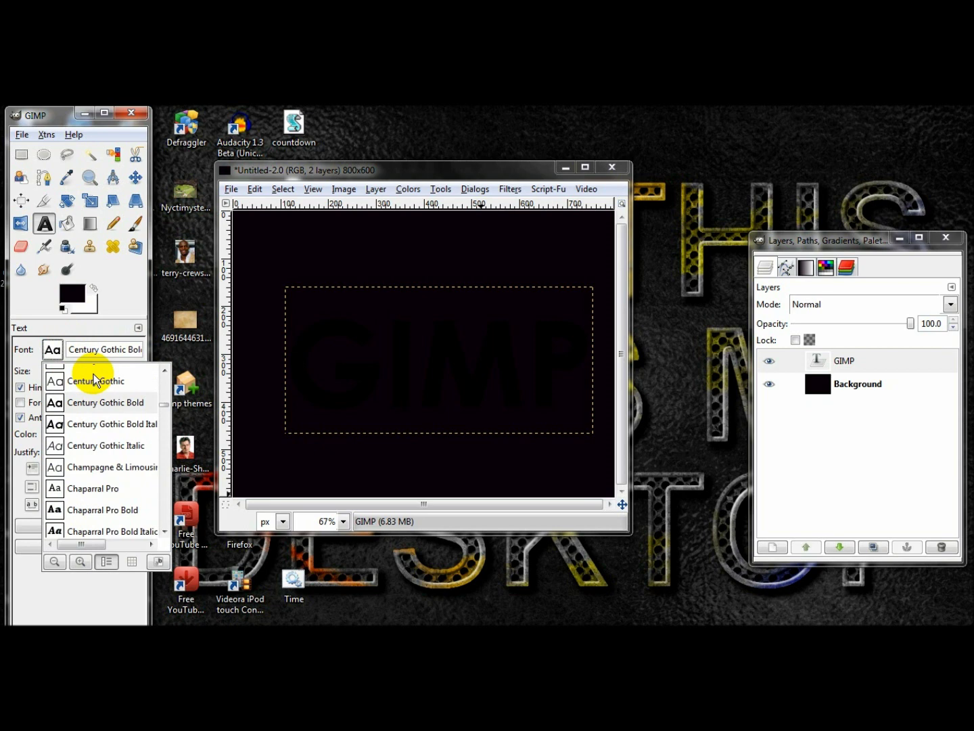
pyautogui.click(94, 379)
pyautogui.click(53, 350)
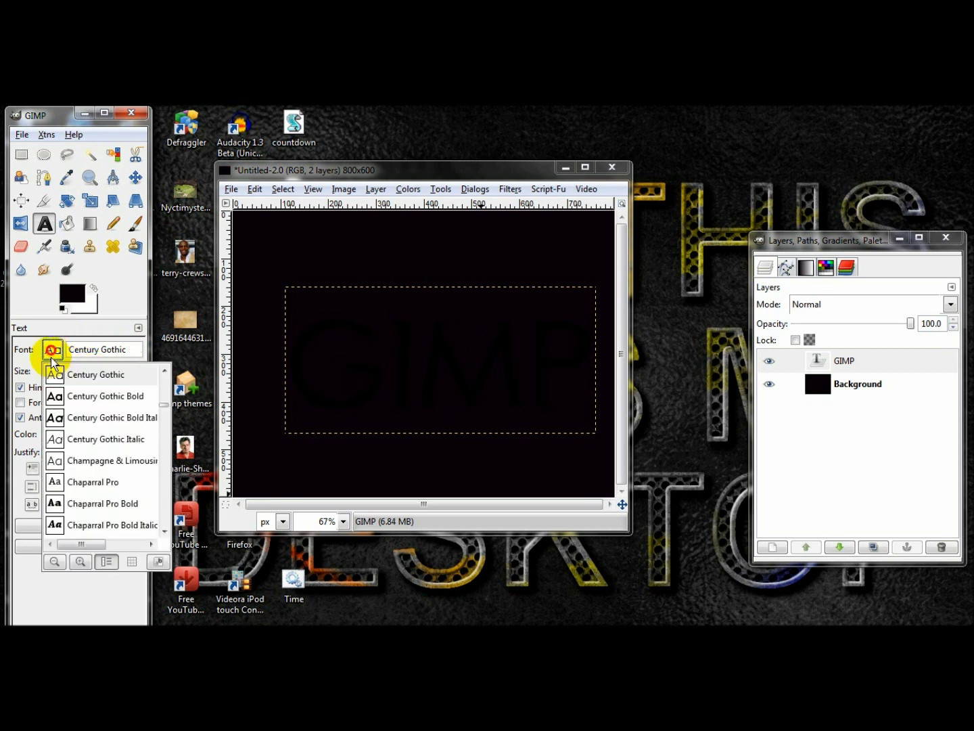
pyautogui.click(82, 397)
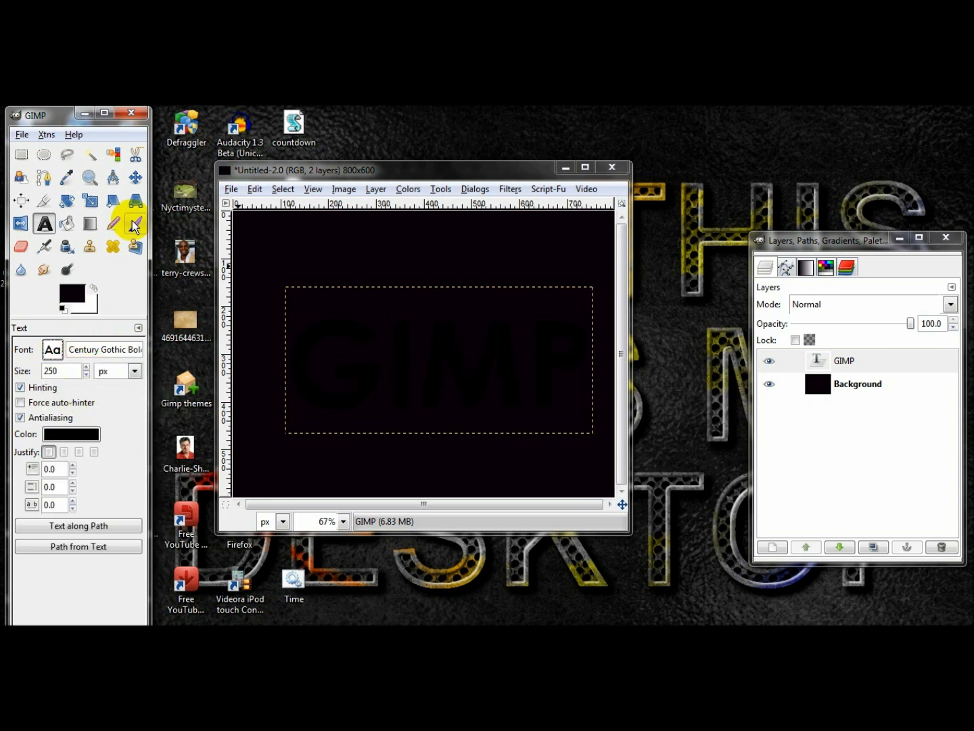
# Shorten the GIMP text layer to the single letter "G"
pyautogui.click(465, 368)
pyautogui.press('BackSpace')
pyautogui.press('BackSpace')
pyautogui.press('BackSpace')
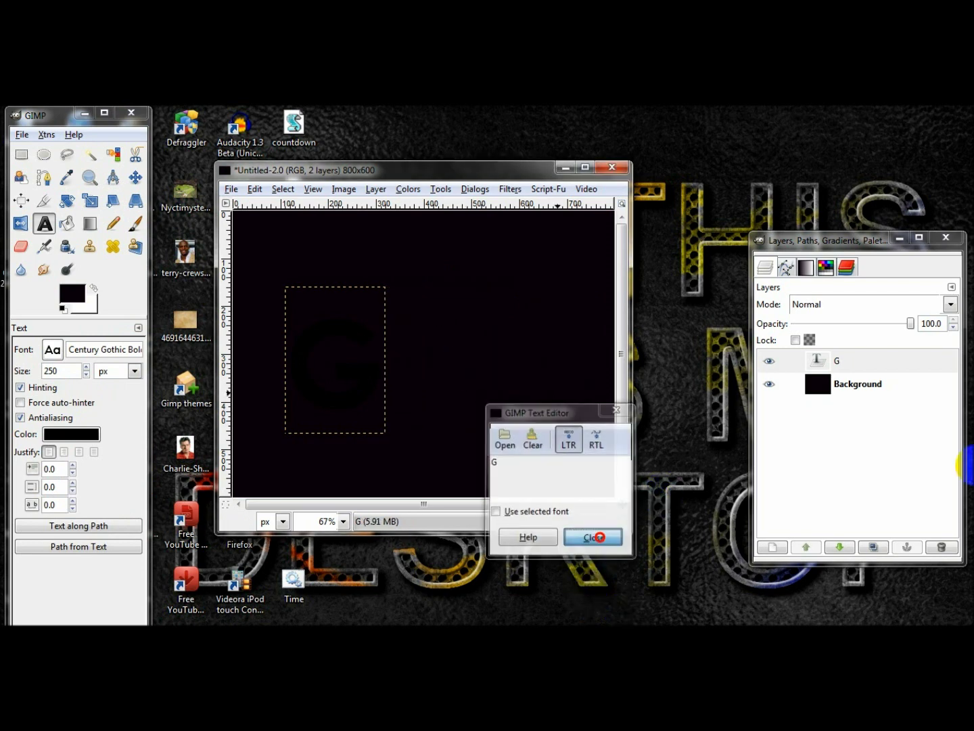
pyautogui.click(593, 536)
# Add the letter "I" as a separate text layer beside the G, colored black (000000)
pyautogui.click(414, 274)
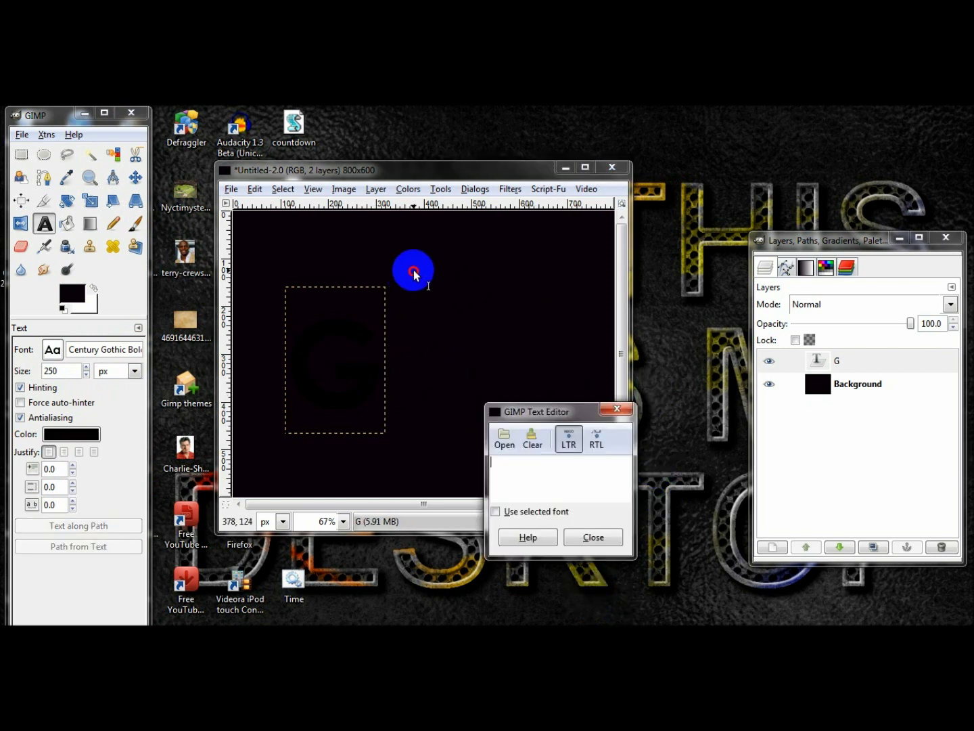
pyautogui.write('I')
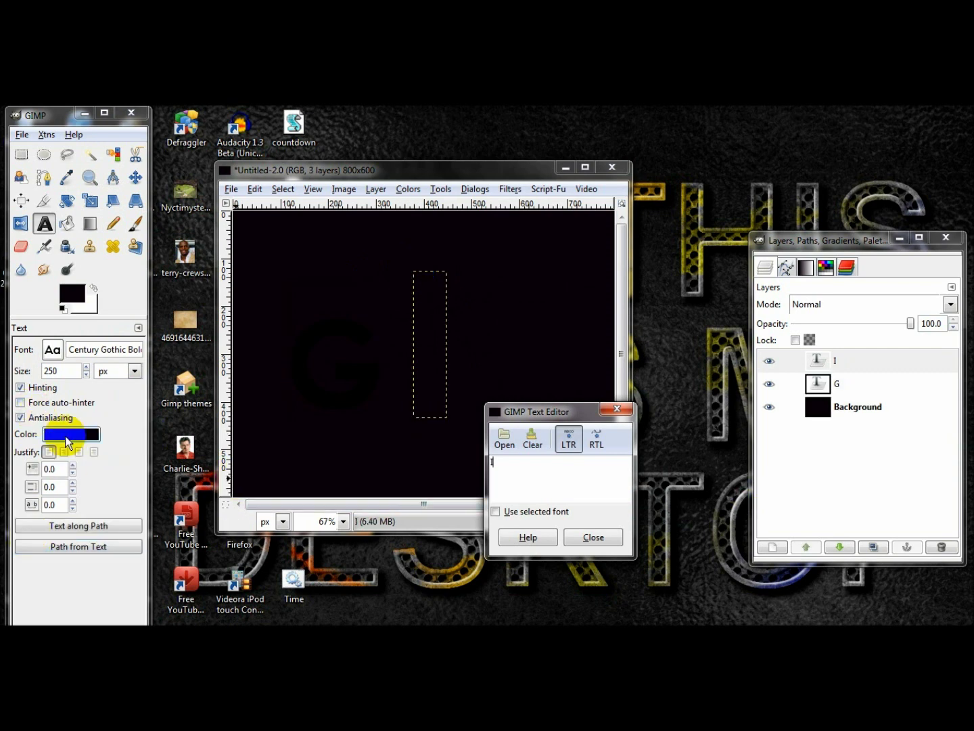
pyautogui.click(71, 435)
pyautogui.moveTo(18, 263); pyautogui.dragTo(12, 324)
pyautogui.click(344, 336)
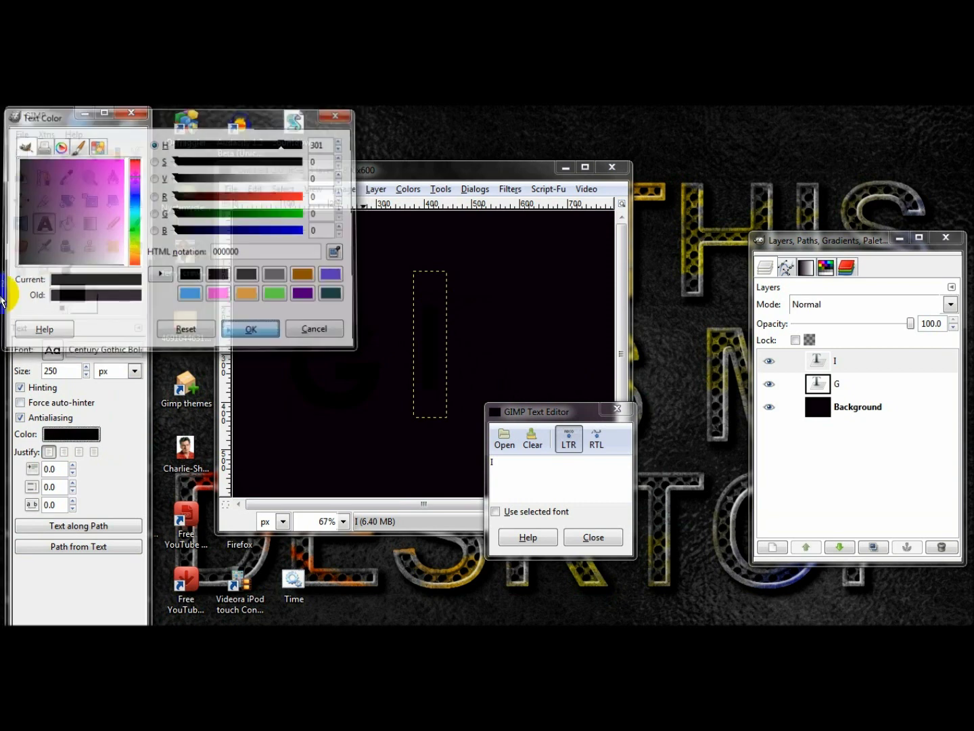
pyautogui.click(591, 534)
# Add the letters "M" and "P" as two separate text layers on the canvas
pyautogui.click(465, 311)
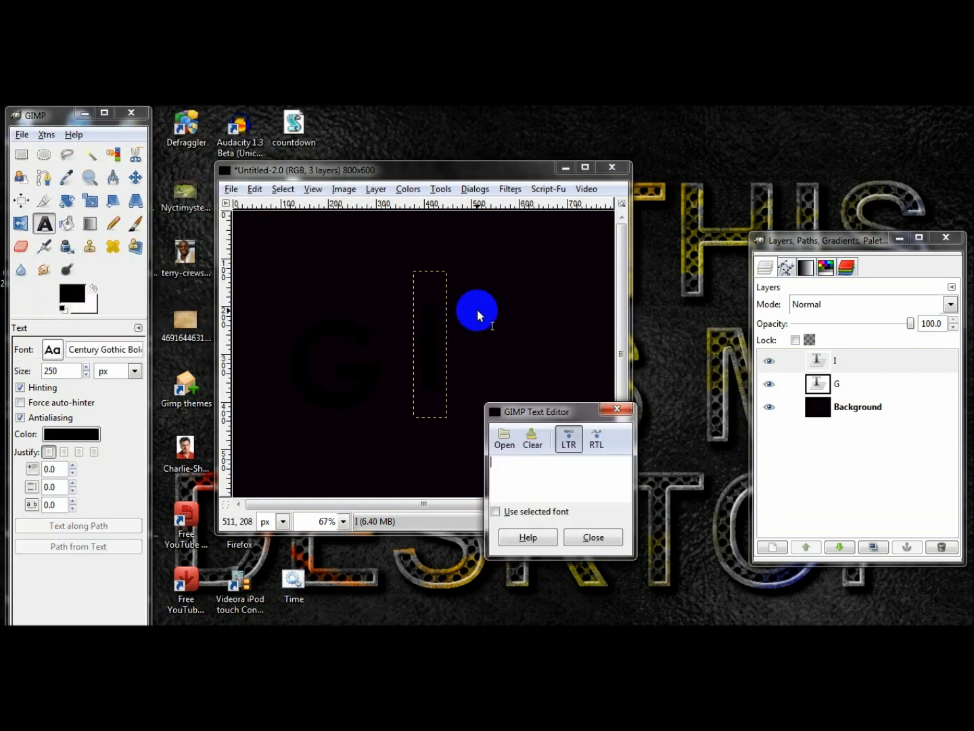
pyautogui.write('M')
pyautogui.click(353, 252)
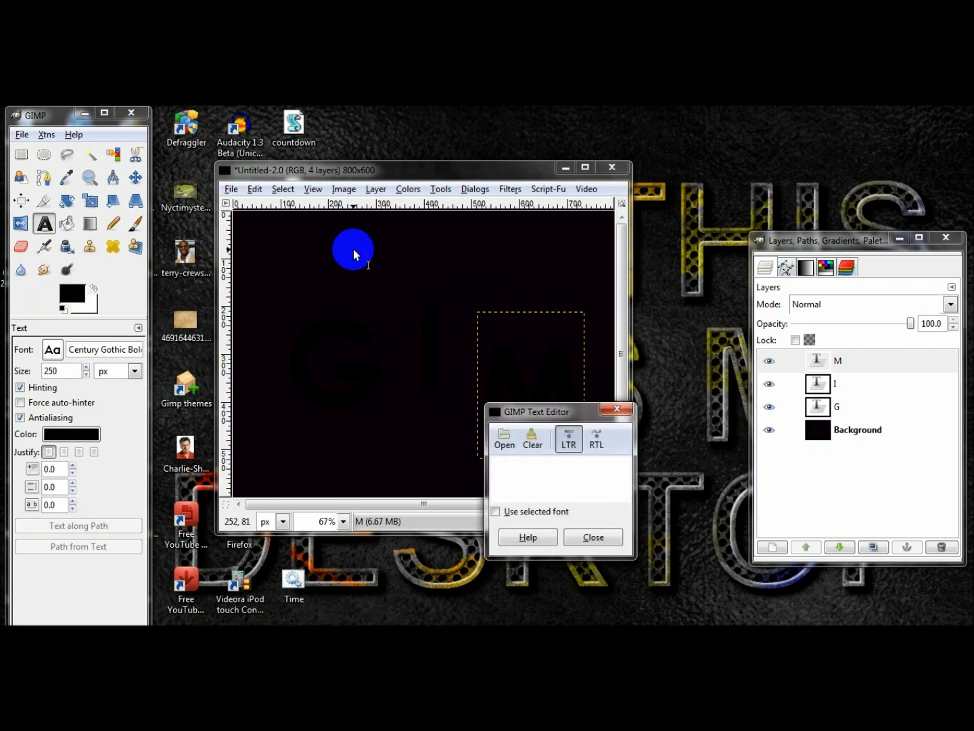
pyautogui.write('P')
pyautogui.click(593, 538)
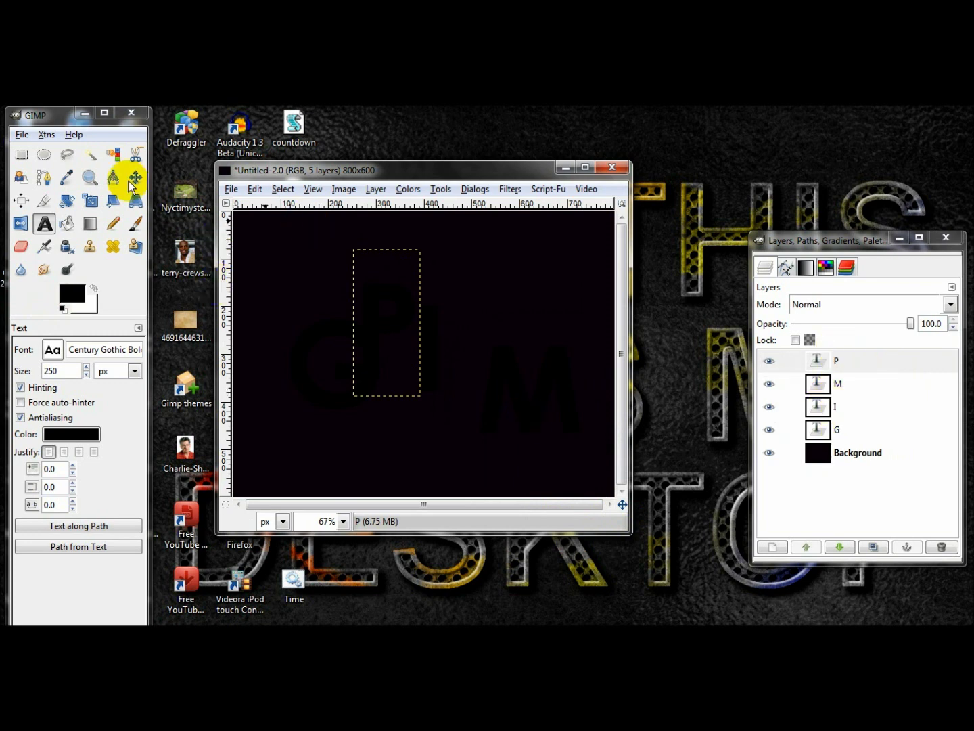
# Center the G text layer vertically in the image with the Align tool
pyautogui.click(22, 200)
pyautogui.moveTo(316, 290); pyautogui.dragTo(374, 314)
pyautogui.click(847, 430)
pyautogui.moveTo(264, 386); pyautogui.dragTo(296, 375)
pyautogui.click(66, 403)
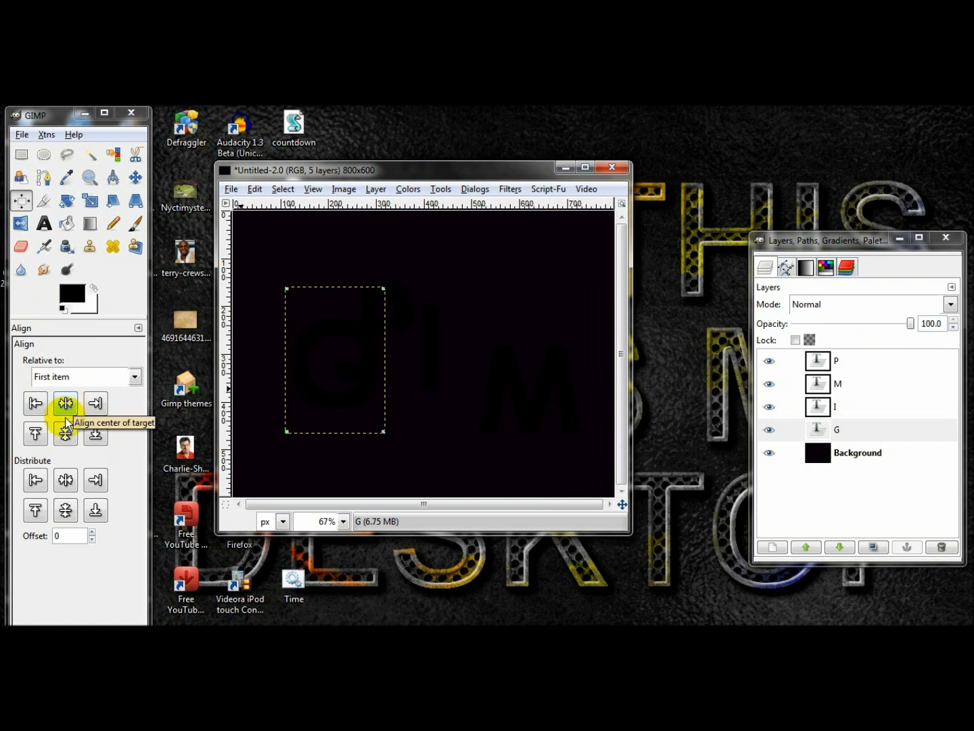
pyautogui.click(66, 433)
pyautogui.click(320, 405)
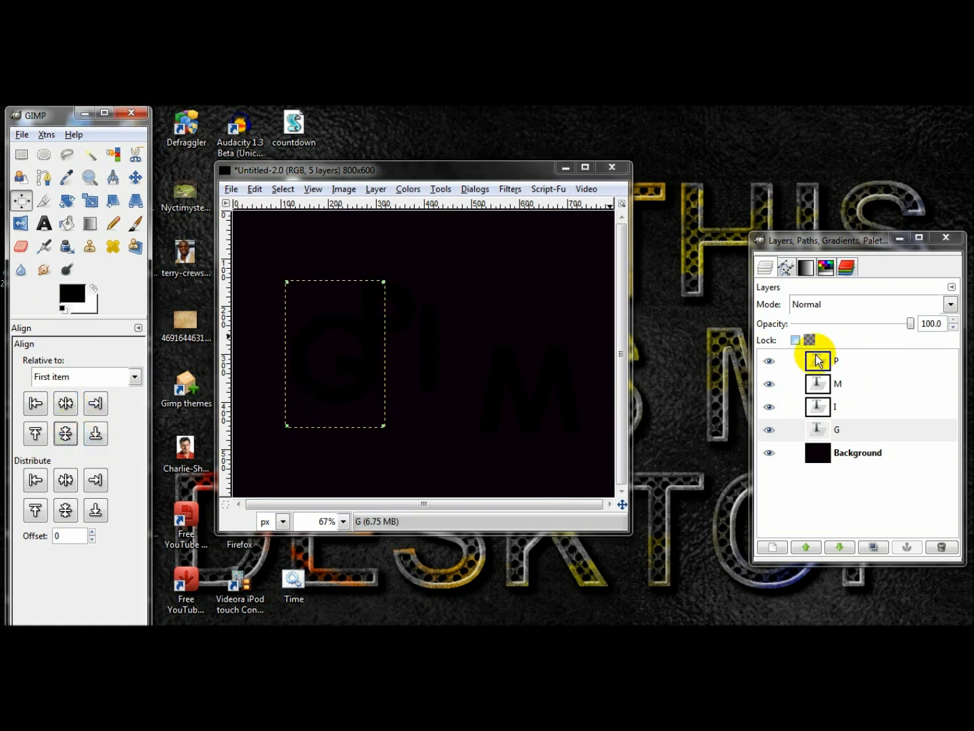
# Center the I text layer vertically so it lines up with the G
pyautogui.click(837, 406)
pyautogui.click(365, 337)
pyautogui.click(443, 348)
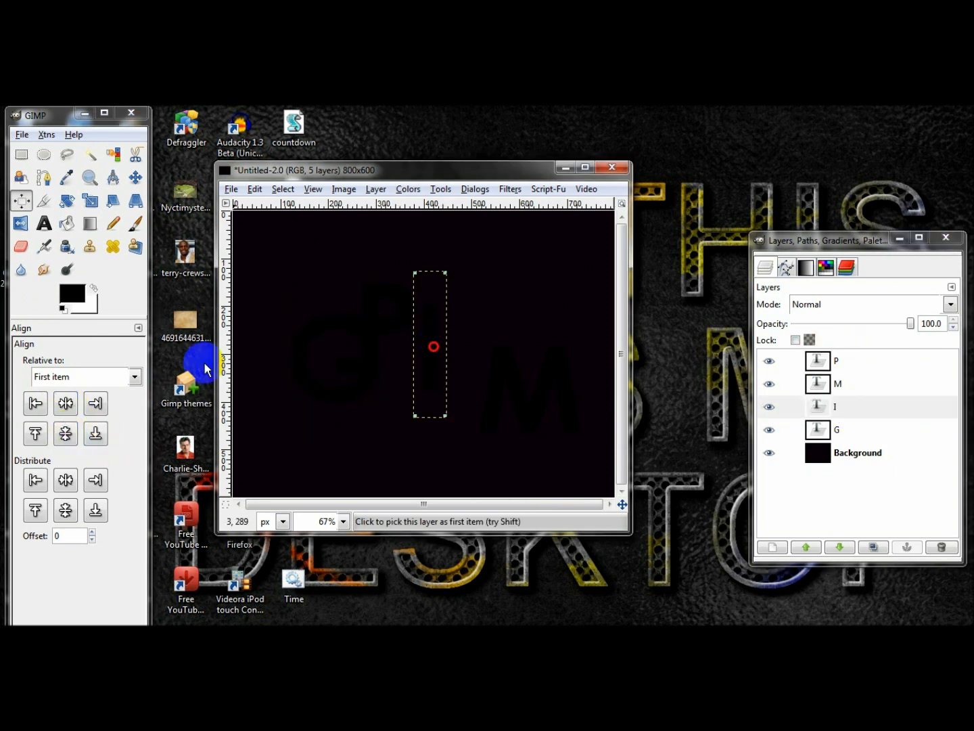
pyautogui.click(94, 434)
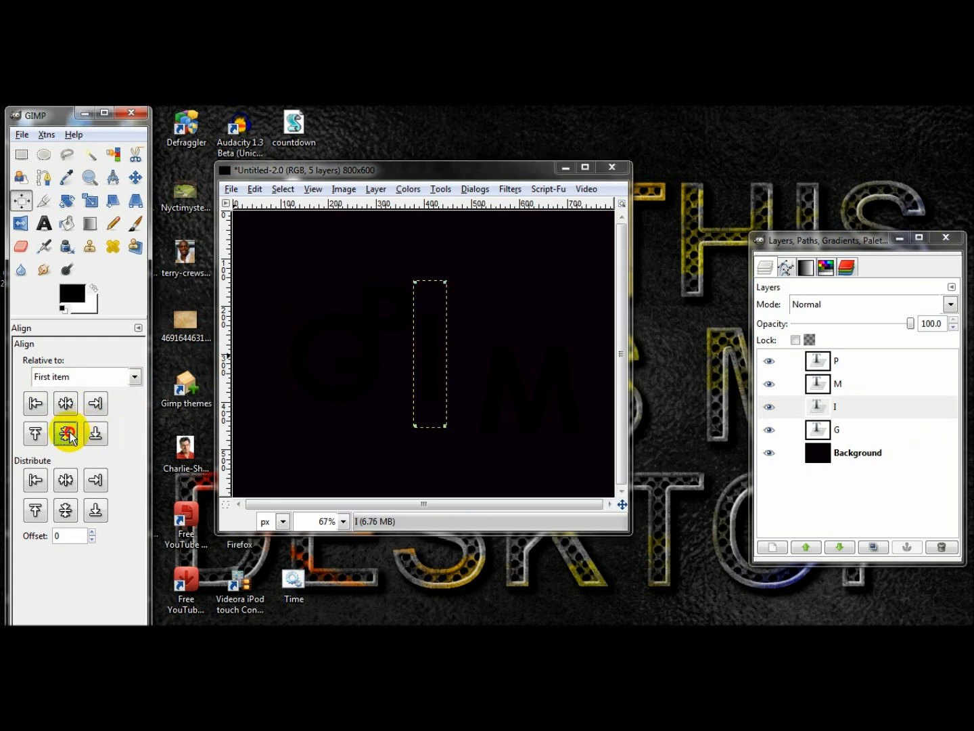
# Center the M text layer vertically with the Align tool so it lines up with the G and I
pyautogui.click(822, 383)
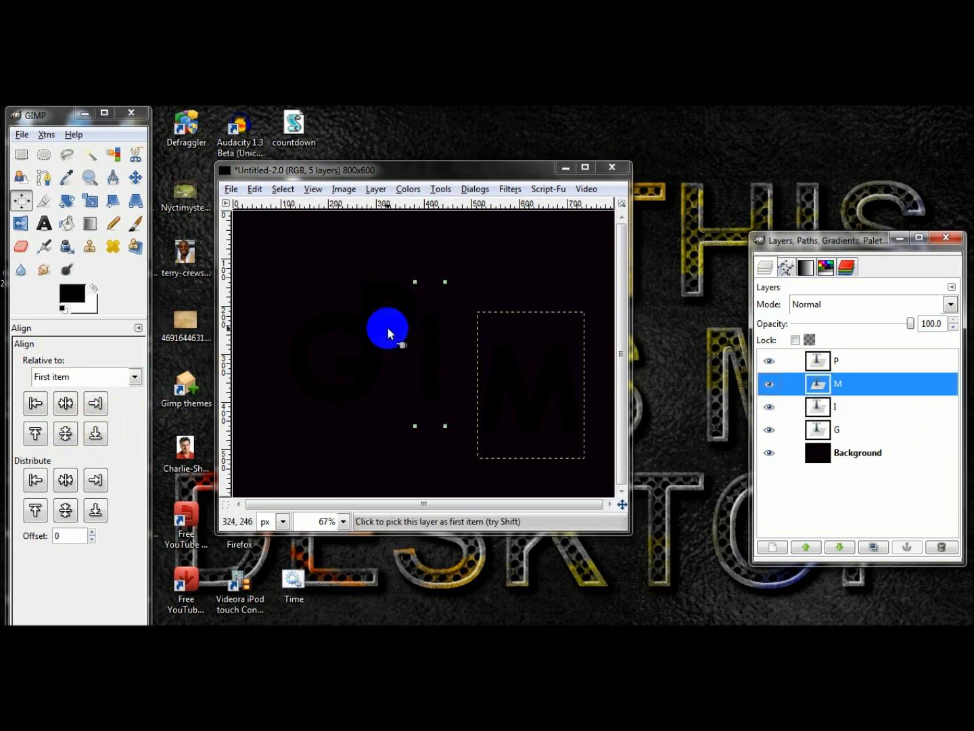
pyautogui.click(807, 383)
pyautogui.click(545, 394)
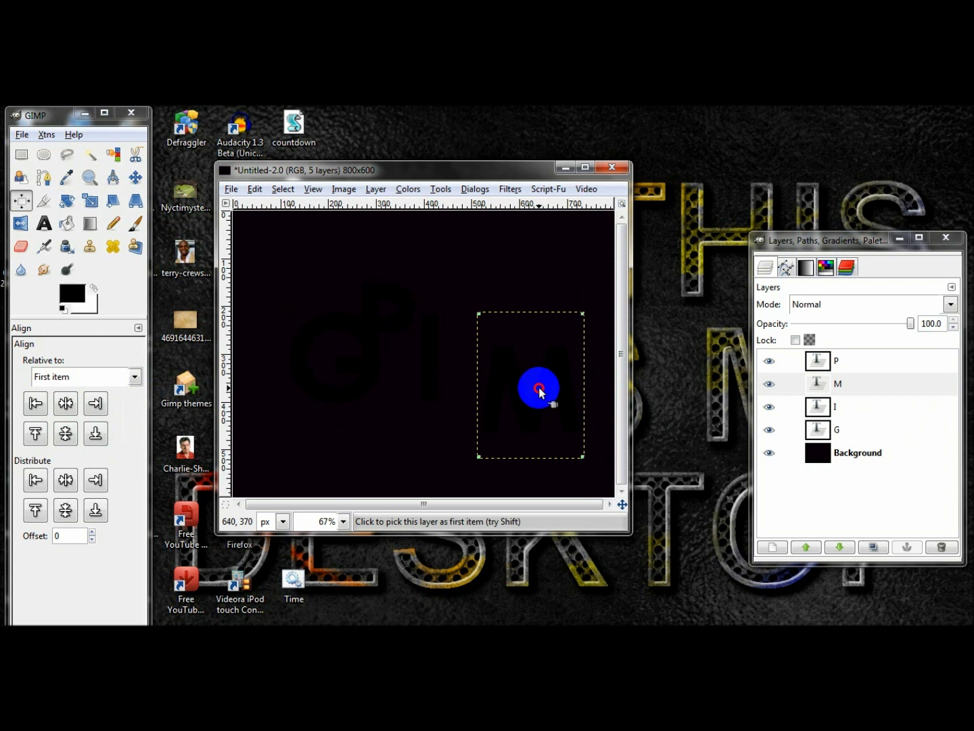
pyautogui.click(65, 435)
# Center the P text layer vertically so it lines up with the other letters
pyautogui.click(828, 361)
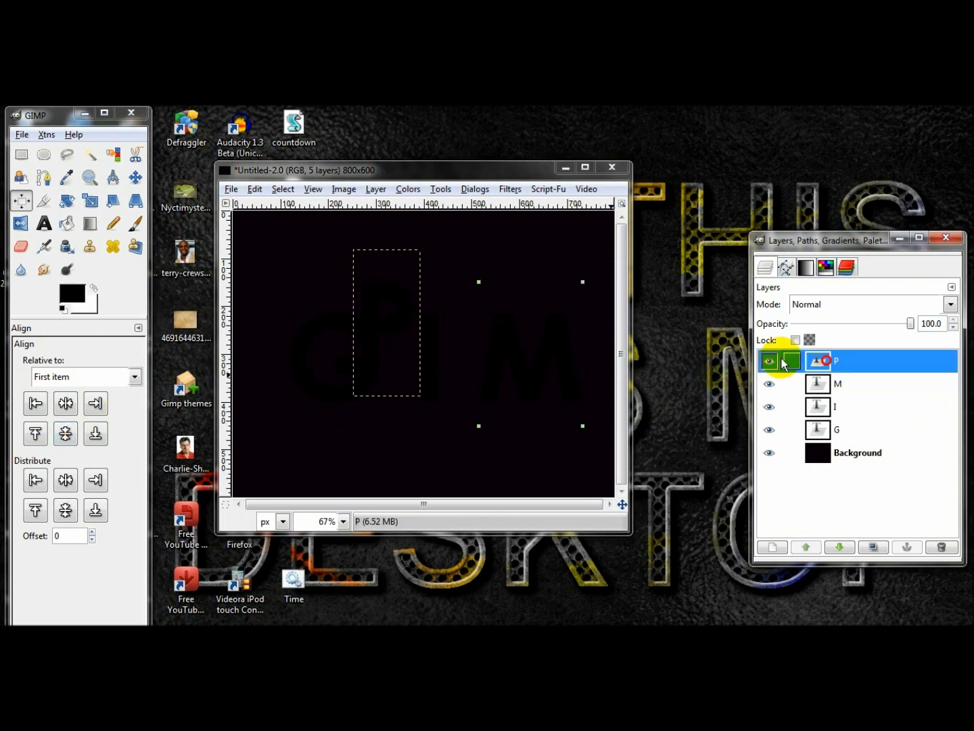
pyautogui.click(375, 346)
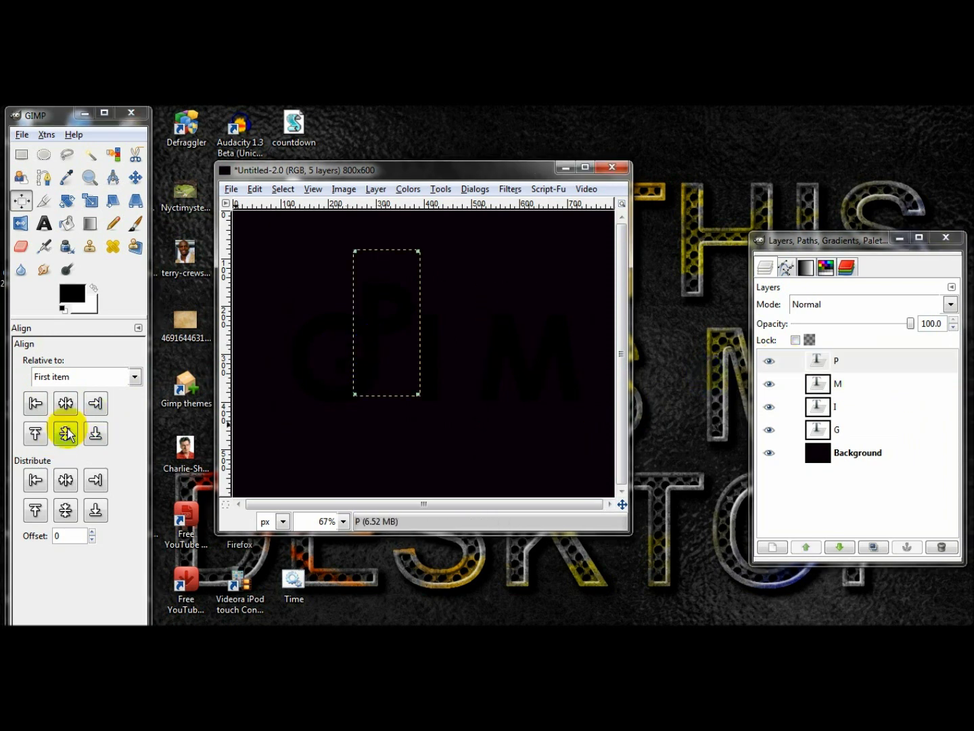
pyautogui.click(65, 434)
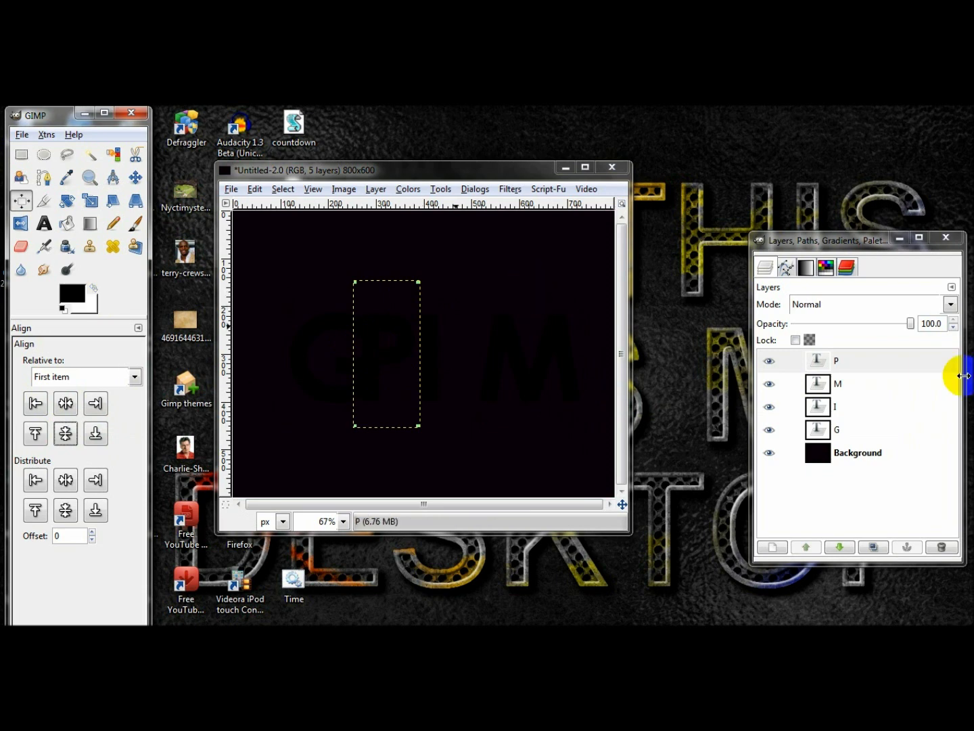
# Shift the G layer slightly to the right with the Move tool, keeping it level with the other letters
pyautogui.click(136, 178)
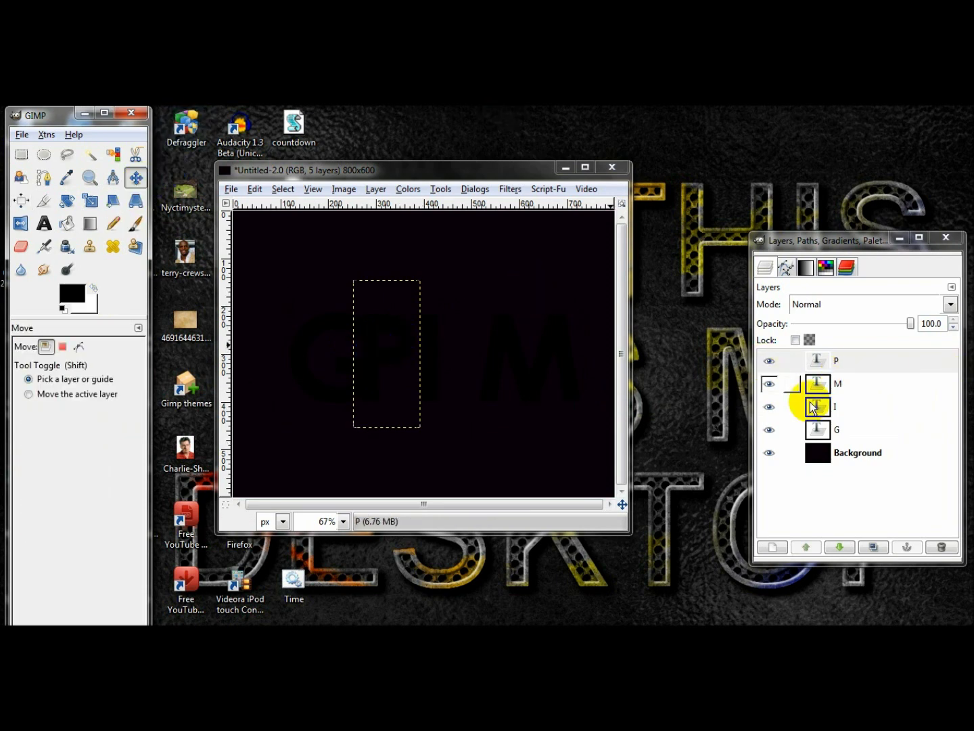
pyautogui.click(839, 429)
pyautogui.moveTo(352, 329); pyautogui.dragTo(409, 317)
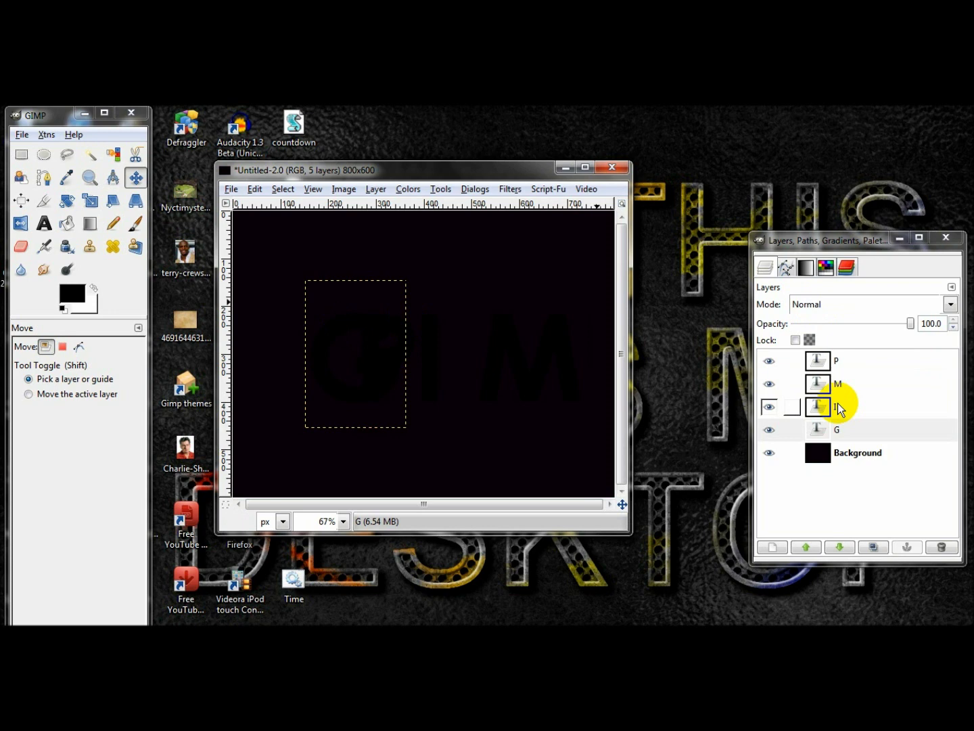
# Move the P layer horizontally to the right, past the I and over the M
pyautogui.click(846, 363)
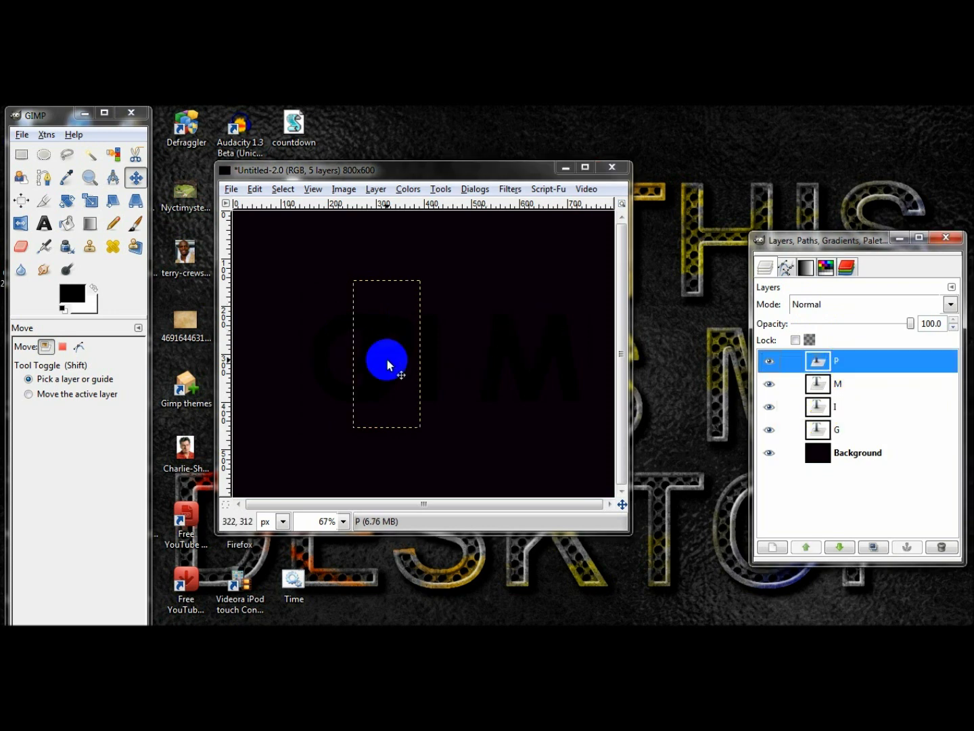
pyautogui.click(398, 325)
pyautogui.press('Right')
pyautogui.press('Right')
pyautogui.press('Right')
pyautogui.press('Right')
pyautogui.press('Right')
pyautogui.press('Right')
pyautogui.press('Right')
pyautogui.press('Right')
pyautogui.press('Right')
pyautogui.press('Right')
pyautogui.press('Right')
pyautogui.press('Right')
pyautogui.press('Right')
pyautogui.press('Right')
pyautogui.press('Right')
pyautogui.press('Right')
pyautogui.press('Right')
pyautogui.press('Right')
pyautogui.press('Right')
pyautogui.press('Right')
pyautogui.press('Right')
pyautogui.press('Right')
pyautogui.press('Right')
pyautogui.press('Right')
pyautogui.press('Right')
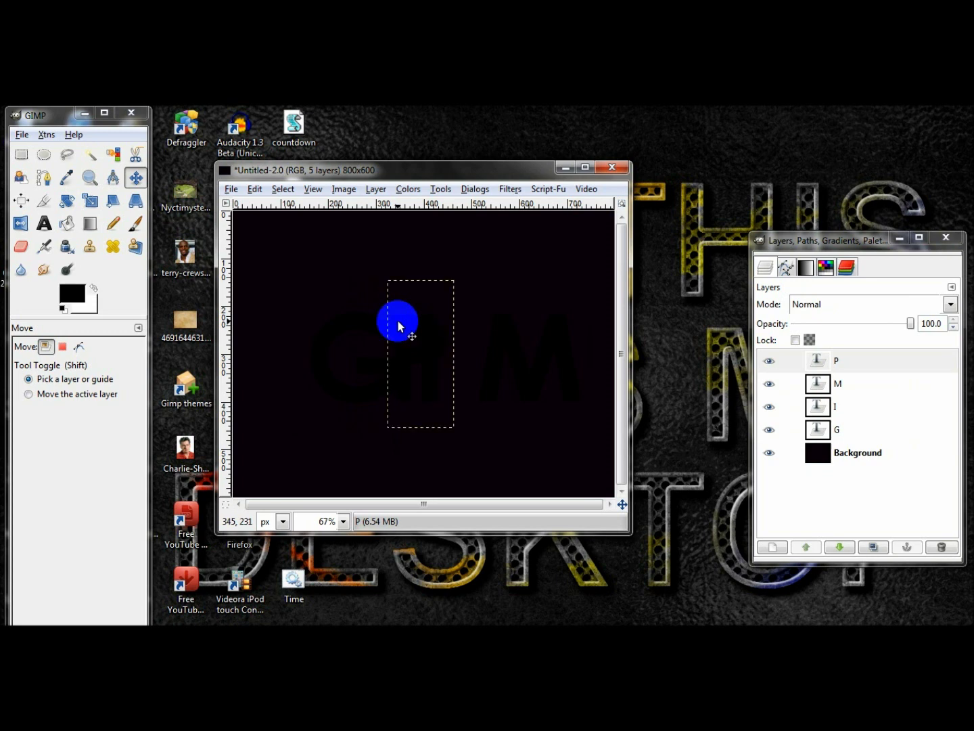
pyautogui.press('Right')
pyautogui.press('Right')
pyautogui.press('Right')
pyautogui.press('Right')
pyautogui.press('Right')
pyautogui.press('Right')
pyautogui.press('Right')
pyautogui.press('Right')
pyautogui.press('Right')
pyautogui.press('Right')
pyautogui.press('Right')
pyautogui.press('Right')
pyautogui.press('Right')
pyautogui.press('Right')
pyautogui.press('Right')
pyautogui.press('Right')
pyautogui.press('Right')
pyautogui.press('Right')
pyautogui.press('Right')
pyautogui.press('Right')
pyautogui.press('Right')
pyautogui.press('Right')
pyautogui.press('Right')
pyautogui.press('Right')
pyautogui.press('Right')
pyautogui.press('Right')
pyautogui.press('Right')
pyautogui.press('Right')
pyautogui.press('Right')
pyautogui.press('Right')
pyautogui.press('Right')
pyautogui.press('Right')
pyautogui.press('Right')
pyautogui.press('Right')
pyautogui.press('Right')
pyautogui.press('Right')
pyautogui.press('Right')
pyautogui.press('Right')
pyautogui.press('Right')
pyautogui.press('Right')
pyautogui.press('Right')
pyautogui.press('Right')
pyautogui.press('Right')
pyautogui.press('Right')
pyautogui.press('Right')
pyautogui.press('Right')
pyautogui.press('Right')
pyautogui.press('Right')
pyautogui.press('Right')
pyautogui.press('Right')
pyautogui.press('Right')
pyautogui.press('Right')
# Nudge the I layer to the left until it sits directly beside the G
pyautogui.click(846, 400)
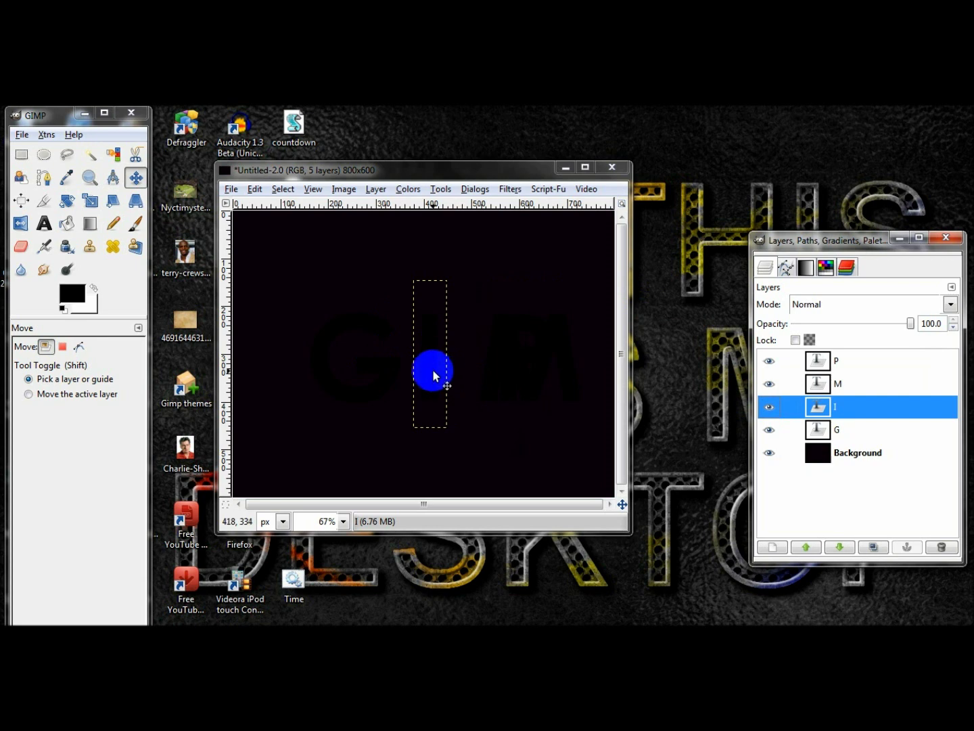
pyautogui.press('Left')
pyautogui.press('Left')
pyautogui.press('Left')
pyautogui.press('Left')
pyautogui.press('Left')
pyautogui.press('Left')
pyautogui.press('Left')
pyautogui.press('Left')
pyautogui.press('Left')
pyautogui.press('Left')
pyautogui.press('Left')
pyautogui.press('Left')
pyautogui.press('Left')
pyautogui.press('Left')
pyautogui.press('Left')
pyautogui.press('Left')
pyautogui.press('Left')
pyautogui.press('Left')
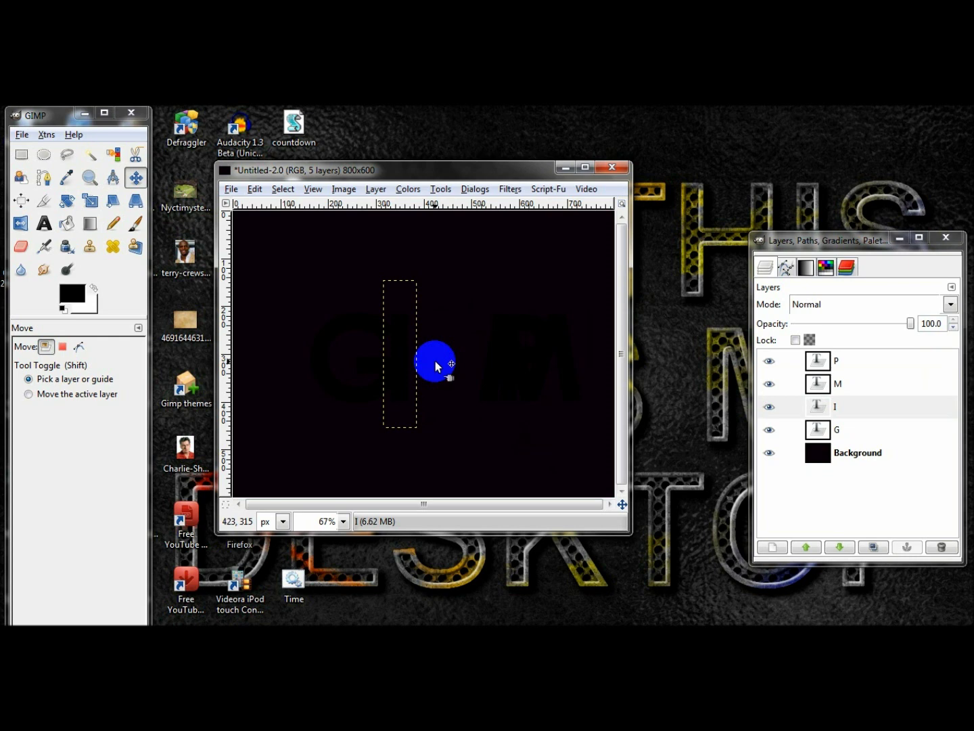
# Nudge the M layer to the left until it sits close beside the I, clear of the P
pyautogui.click(862, 386)
pyautogui.press('Left')
pyautogui.press('Left')
pyautogui.press('Left')
pyautogui.press('Left')
pyautogui.press('Left')
pyautogui.press('Left')
pyautogui.press('Left')
pyautogui.press('Left')
pyautogui.press('Left')
pyautogui.press('Left')
pyautogui.press('Left')
pyautogui.press('Left')
pyautogui.press('Left')
pyautogui.press('Left')
pyautogui.press('Left')
pyautogui.press('Left')
pyautogui.press('Left')
pyautogui.press('Left')
pyautogui.press('Left')
pyautogui.press('Left')
pyautogui.press('Left')
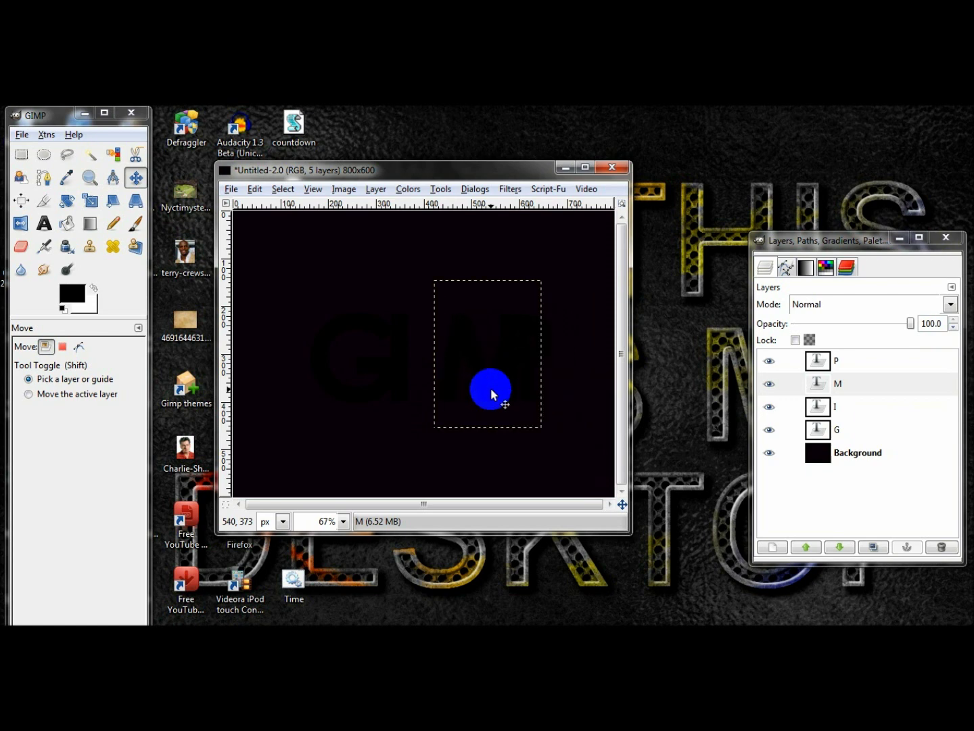
pyautogui.press('Left')
pyautogui.press('Left')
pyautogui.press('Left')
pyautogui.press('Left')
pyautogui.press('Left')
pyautogui.press('Left')
pyautogui.press('Left')
pyautogui.press('Left')
pyautogui.press('Left')
pyautogui.press('Left')
pyautogui.press('Left')
pyautogui.press('Left')
pyautogui.press('Left')
pyautogui.press('Left')
pyautogui.press('Left')
pyautogui.press('Left')
pyautogui.press('Left')
pyautogui.press('Left')
pyautogui.press('Left')
pyautogui.press('Left')
pyautogui.press('Right')
pyautogui.press('Right')
pyautogui.press('Right')
# Nudge the P layer to the left until it sits close beside the M
pyautogui.click(843, 369)
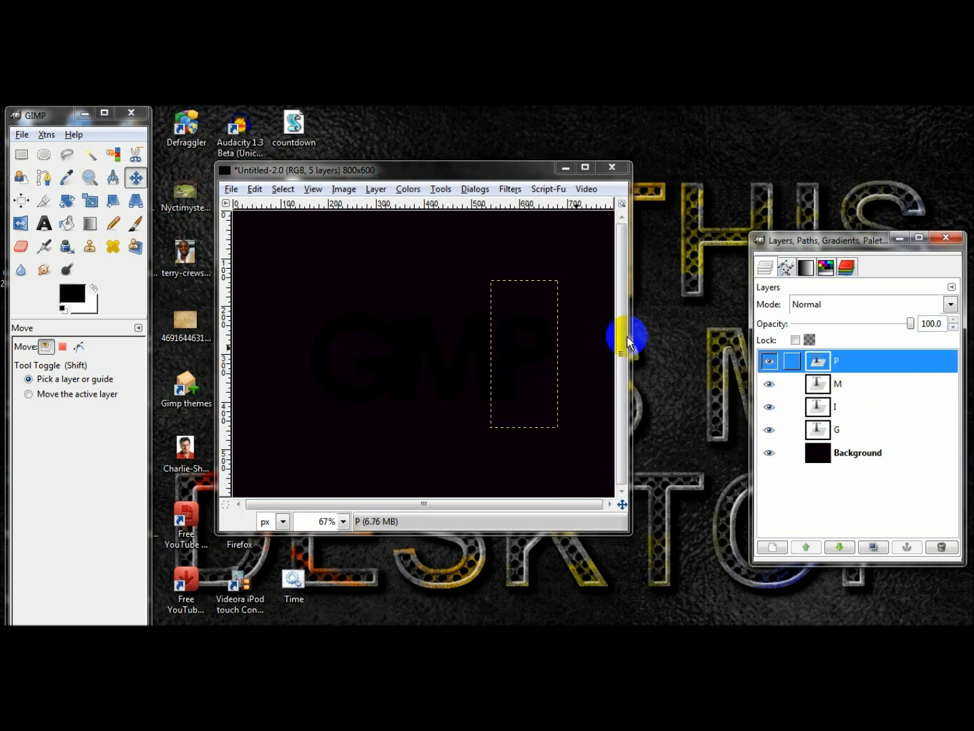
pyautogui.click(515, 346)
pyautogui.press('Left')
pyautogui.press('Left')
pyautogui.press('Left')
pyautogui.press('Left')
pyautogui.press('Left')
pyautogui.press('Left')
pyautogui.press('Left')
pyautogui.press('Left')
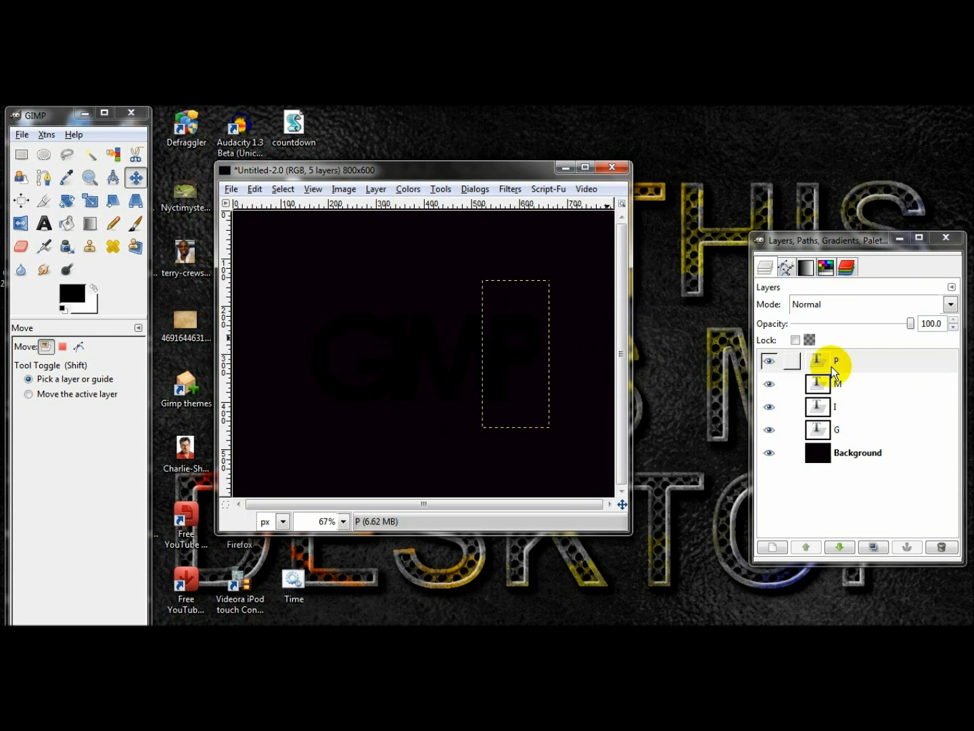
pyautogui.click(770, 452)
pyautogui.click(770, 453)
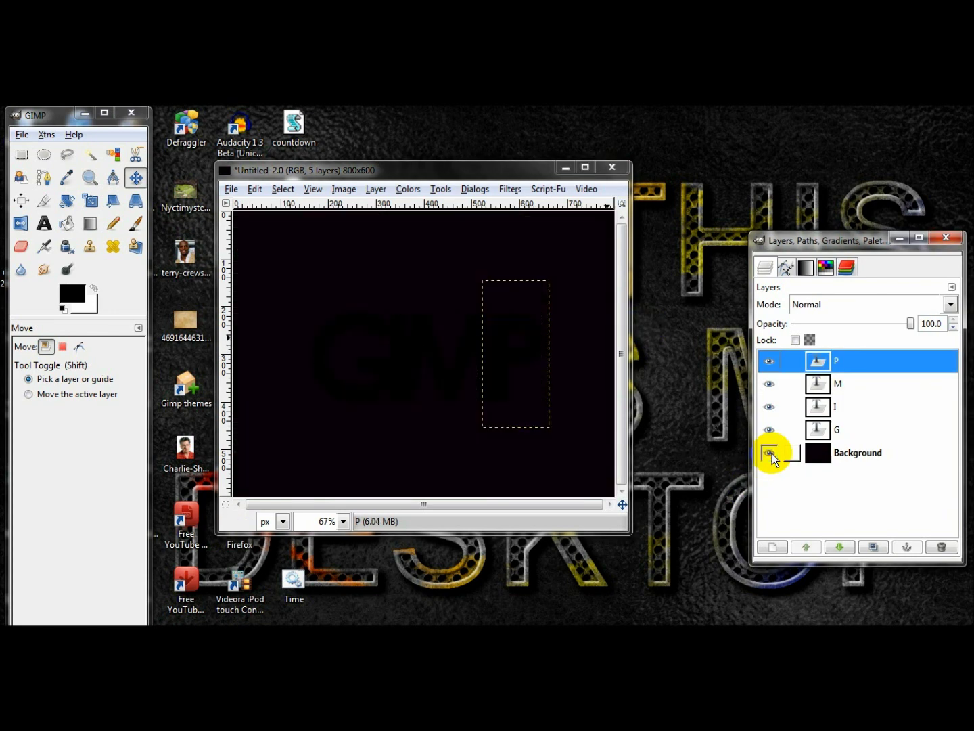
# Create a transparent 800 × 600 px layer and move it above the P layer at the top of the stack
pyautogui.click(844, 436)
pyautogui.click(776, 546)
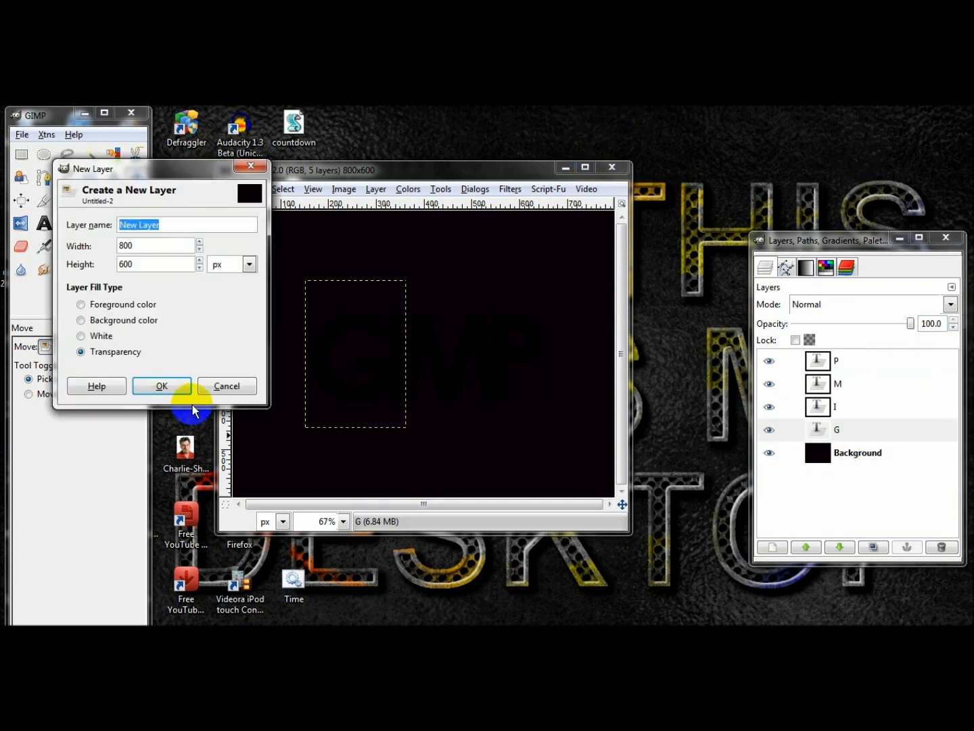
pyautogui.click(162, 386)
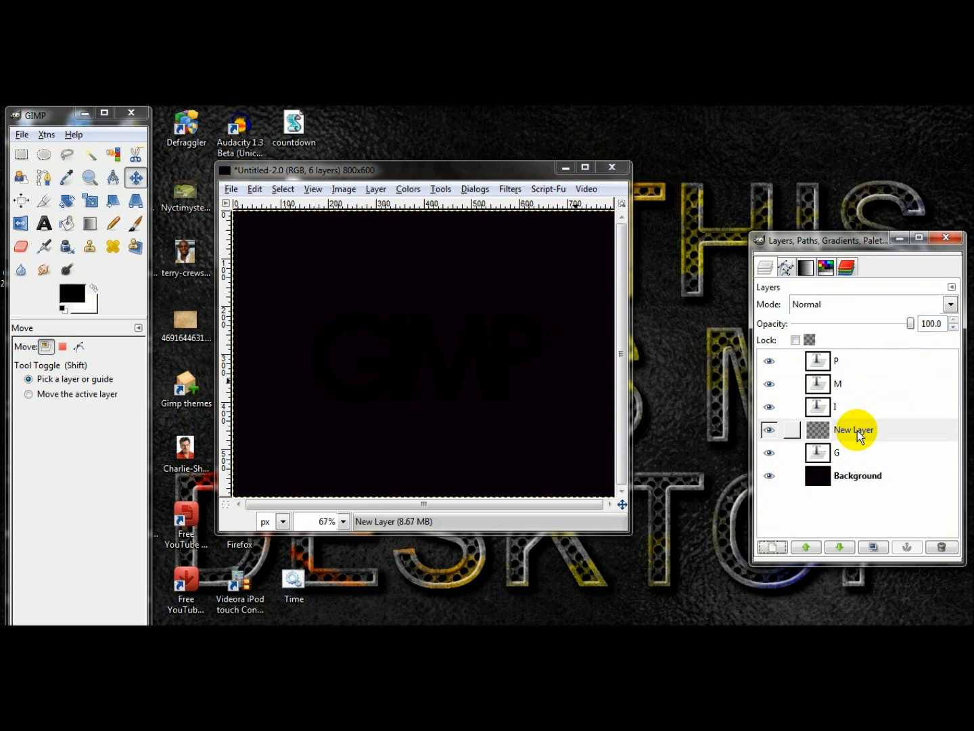
pyautogui.moveTo(857, 430); pyautogui.dragTo(853, 357)
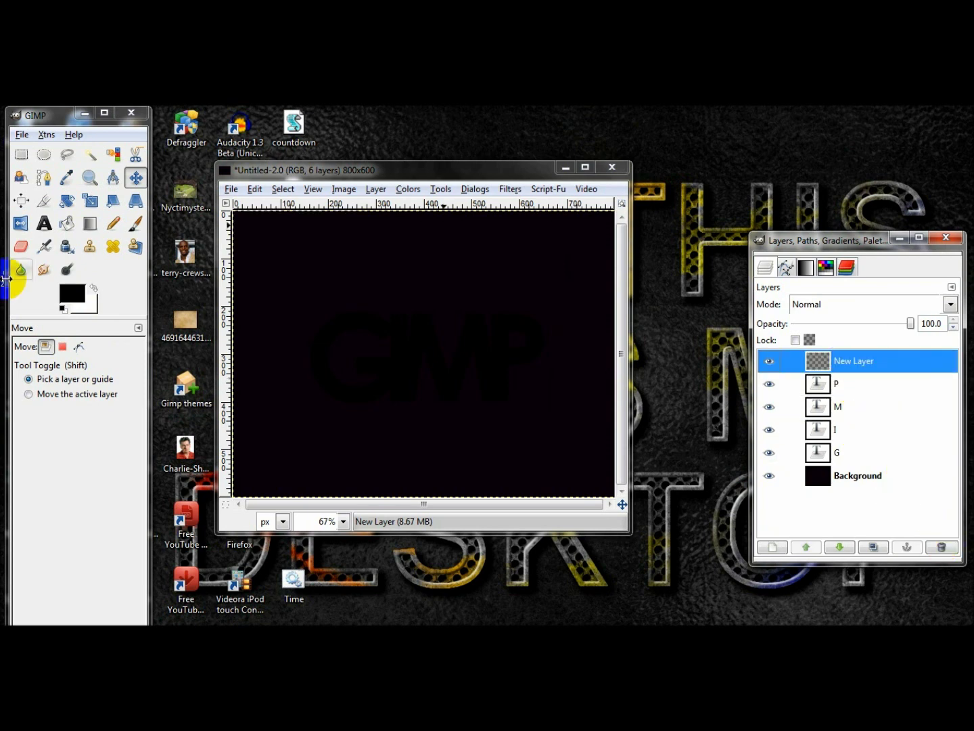
# Swap the foreground to white and fill the new layer with a linear FG to Transparent gradient from top to bottom
pyautogui.click(94, 289)
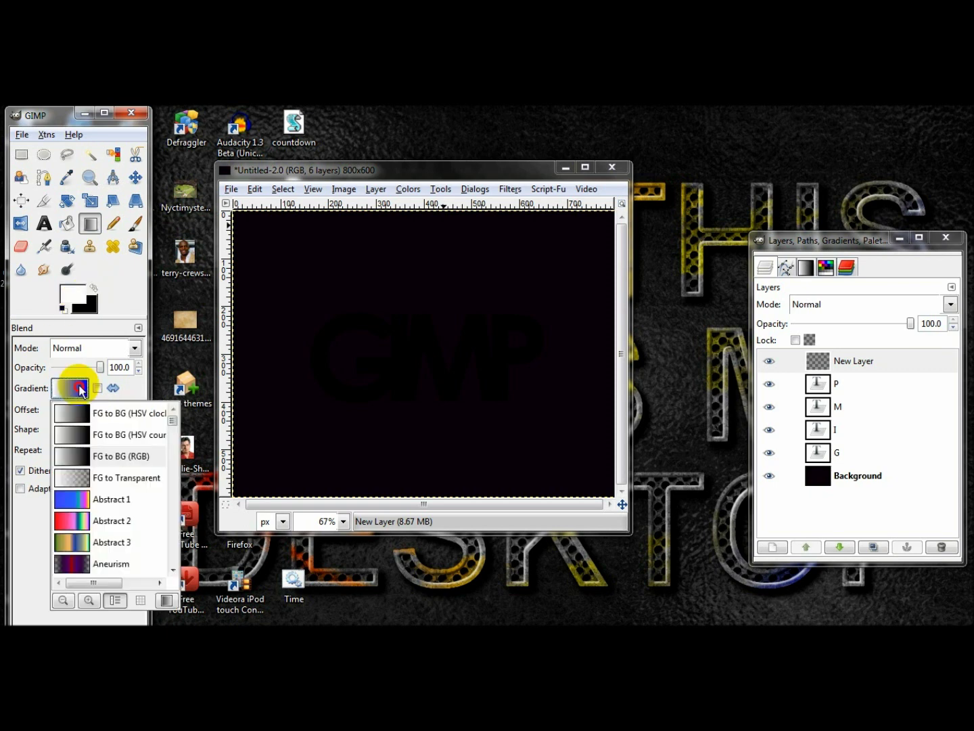
pyautogui.click(121, 477)
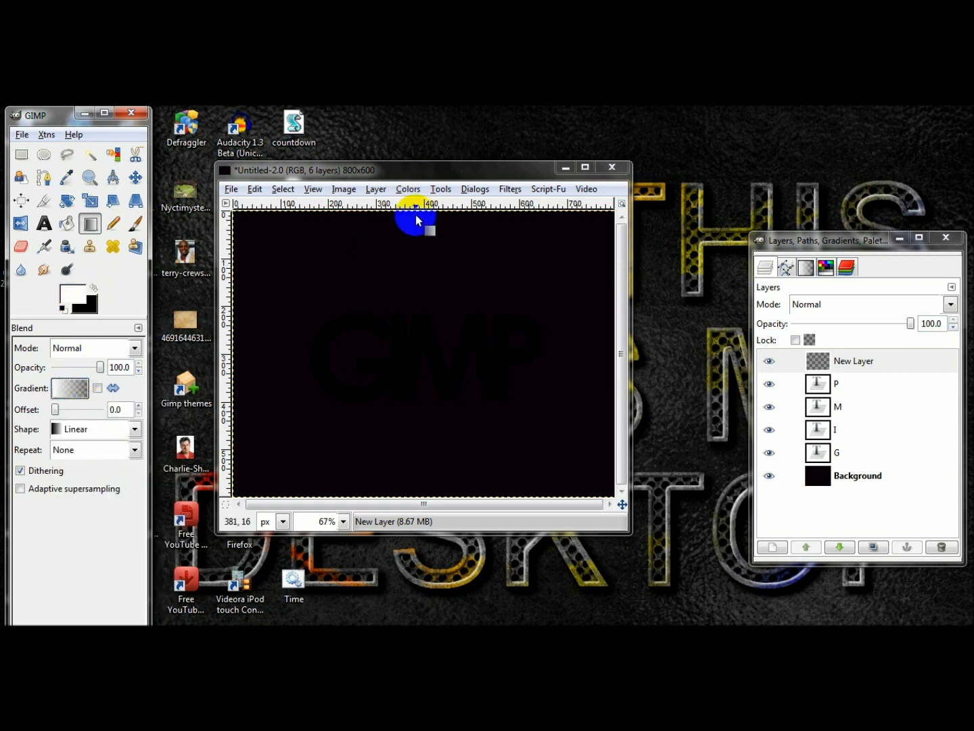
pyautogui.moveTo(415, 214); pyautogui.dragTo(430, 495)
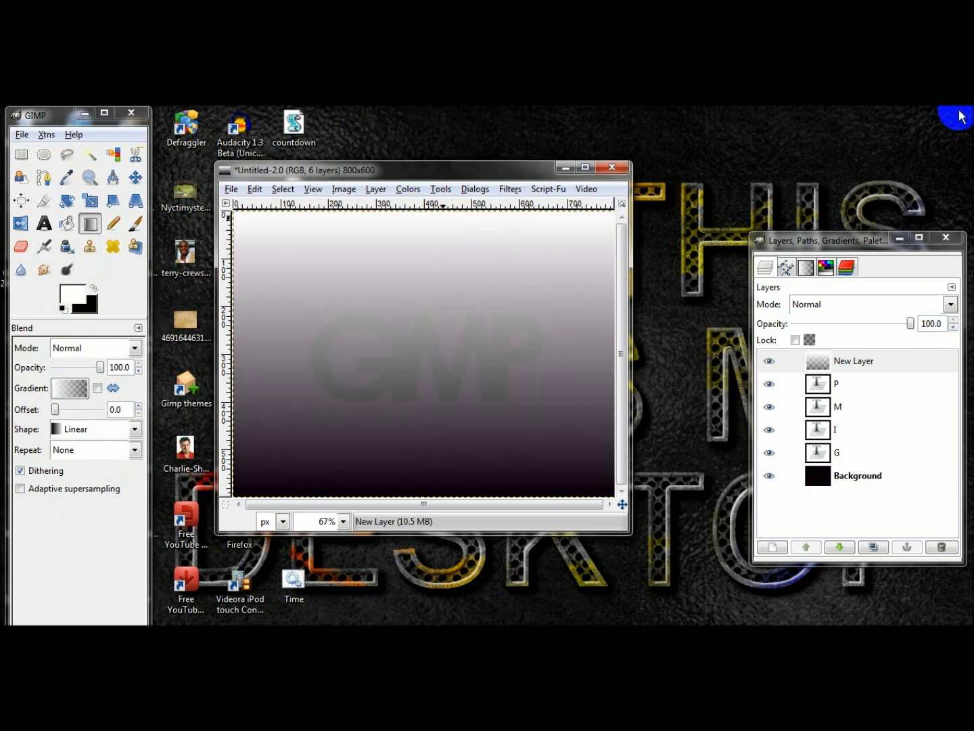
pyautogui.click(769, 361)
pyautogui.click(769, 361)
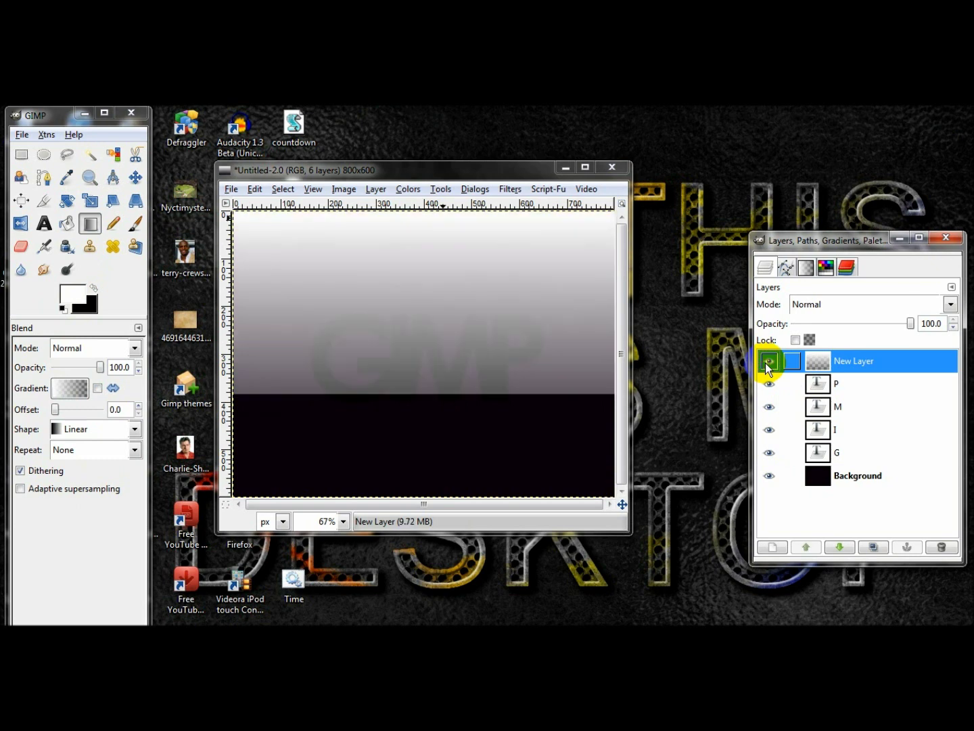
# Copy the G-shaped area of the gradient layer onto its own layer using the G layer's alpha selection, and delete the G text layer
pyautogui.rightClick(838, 449)
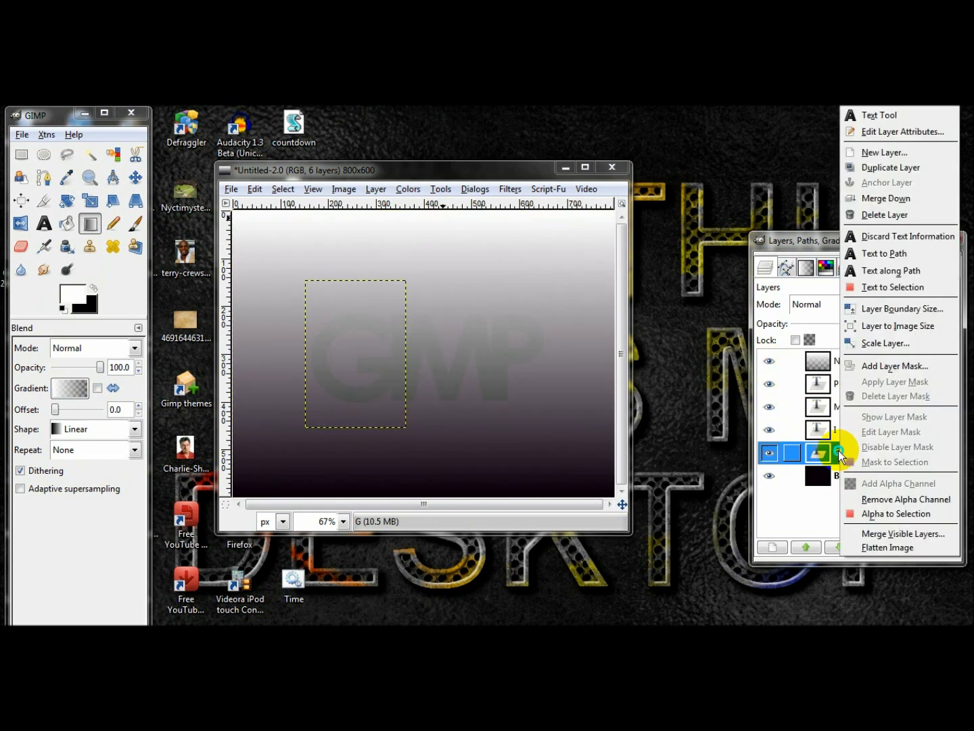
pyautogui.click(871, 508)
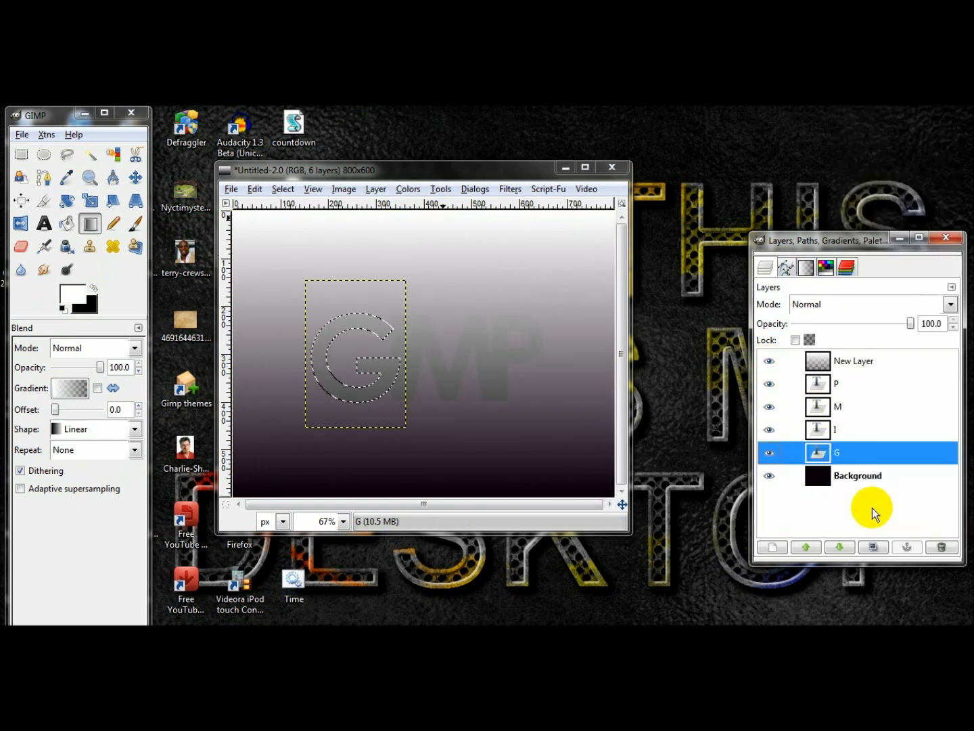
pyautogui.click(846, 363)
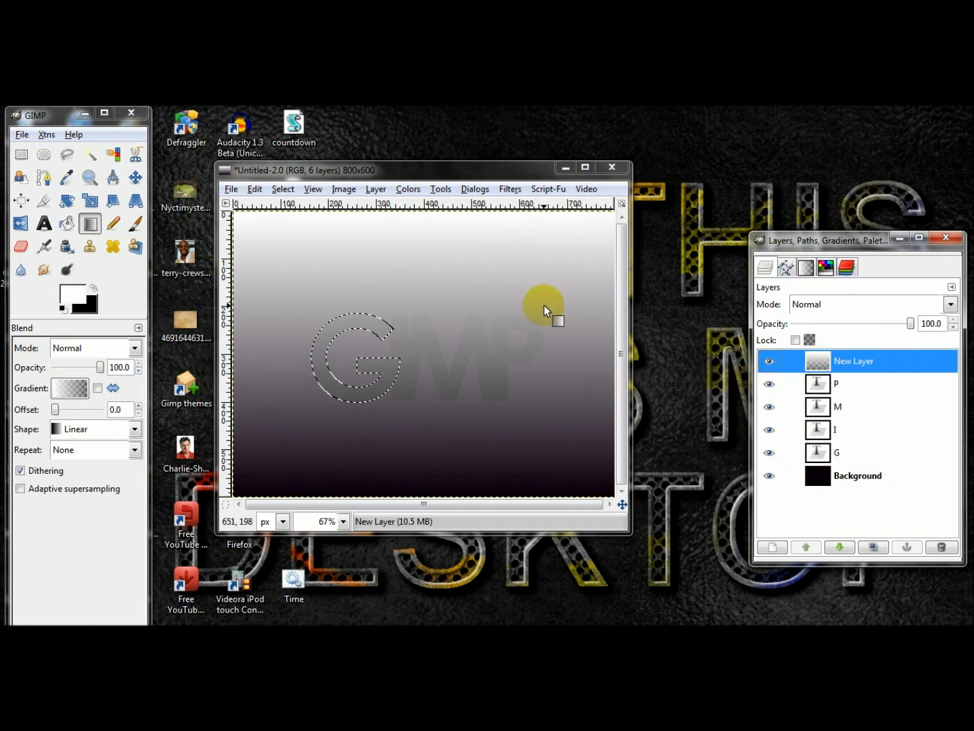
pyautogui.hotkey('ctrl', 'c')
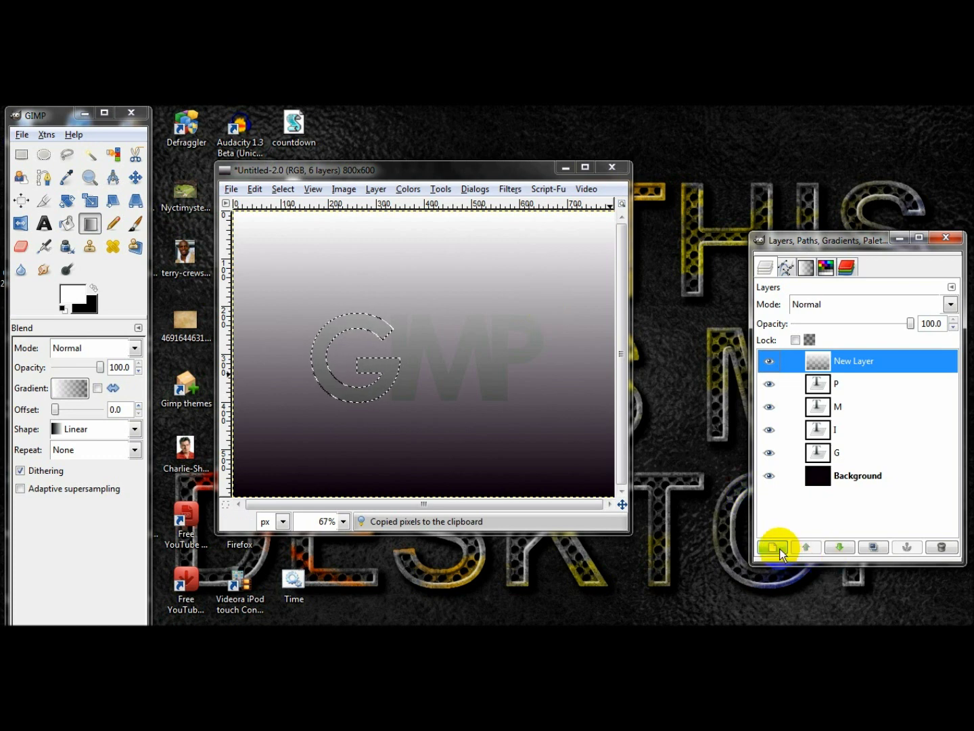
pyautogui.hotkey('ctrl', 'v')
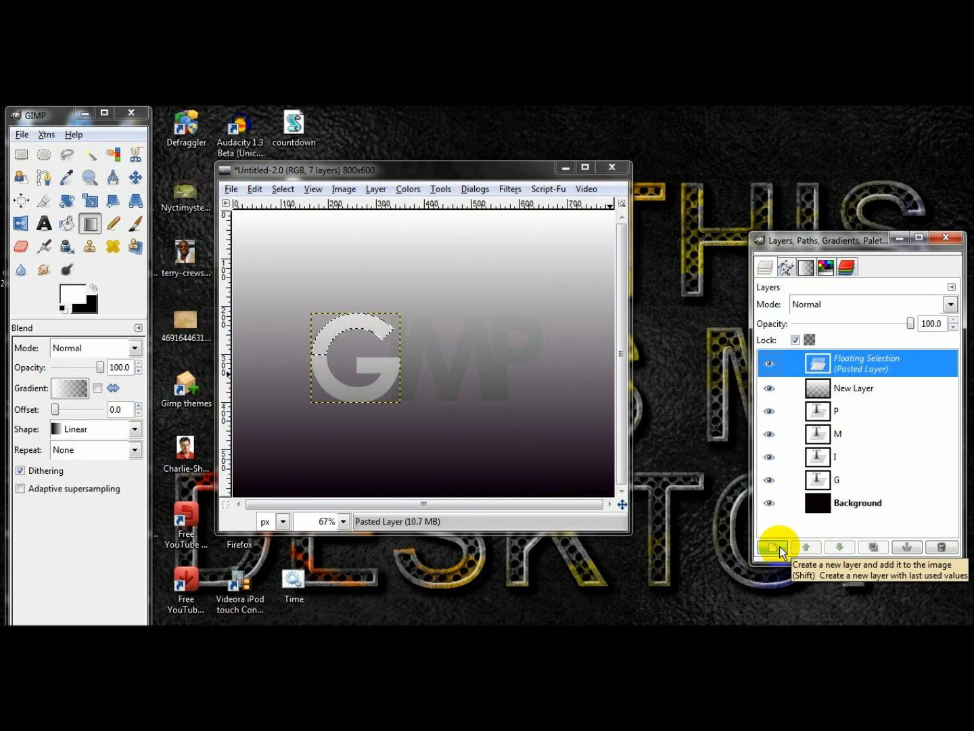
pyautogui.click(780, 545)
pyautogui.click(768, 381)
pyautogui.click(766, 363)
pyautogui.click(769, 384)
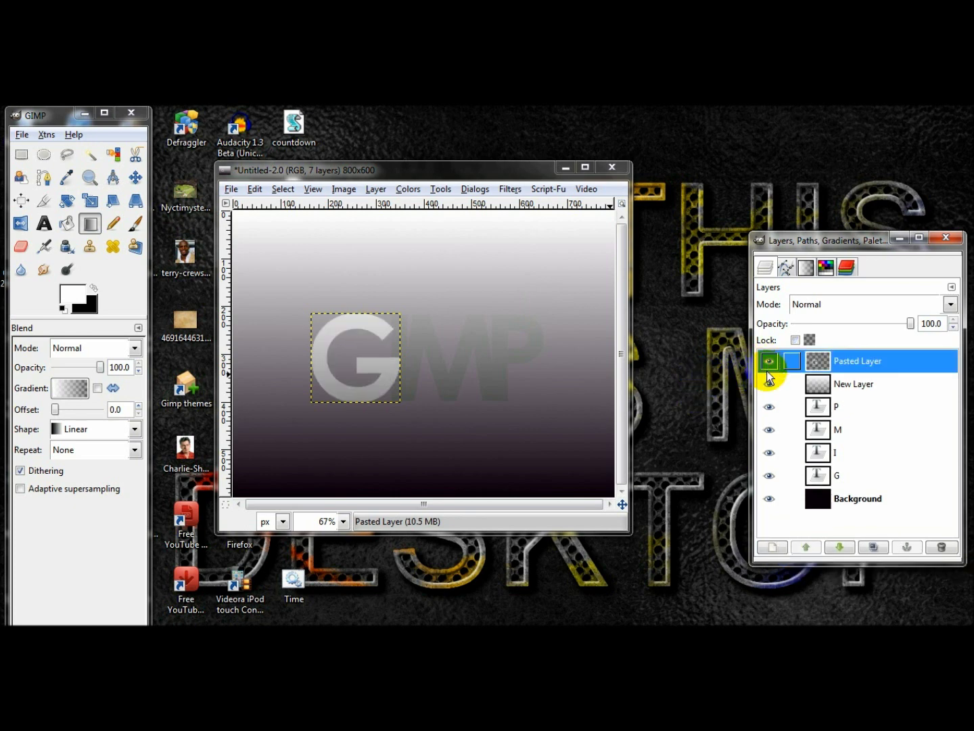
pyautogui.click(837, 475)
pyautogui.click(945, 548)
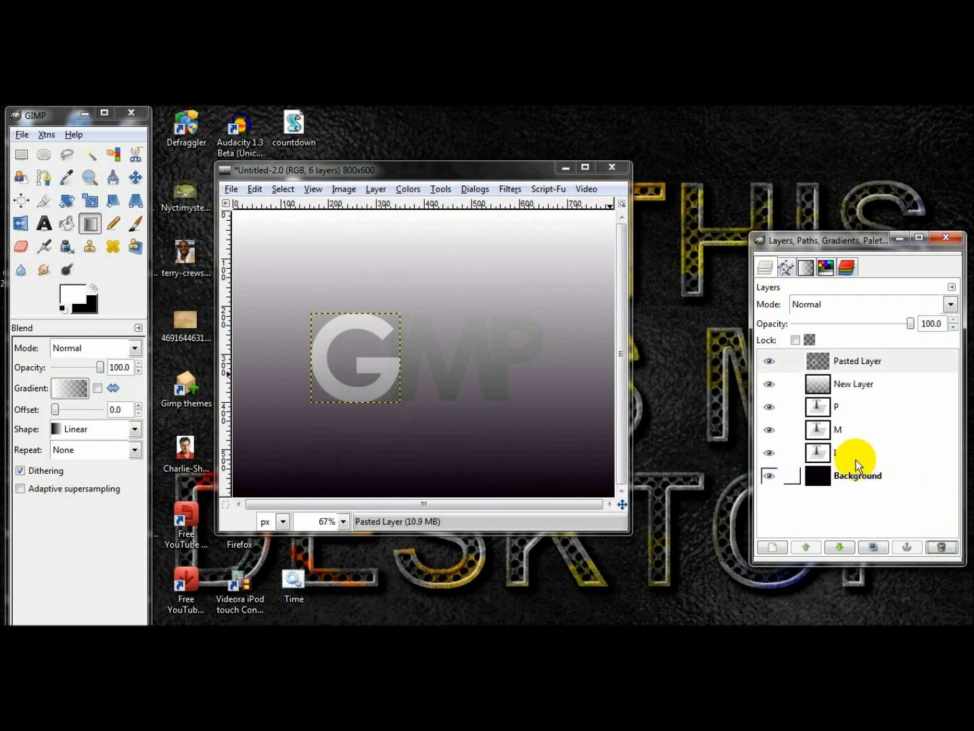
# Copy the I-shaped area of the gradient layer onto its own layer using the I layer's alpha selection, and delete the I text layer
pyautogui.click(854, 457)
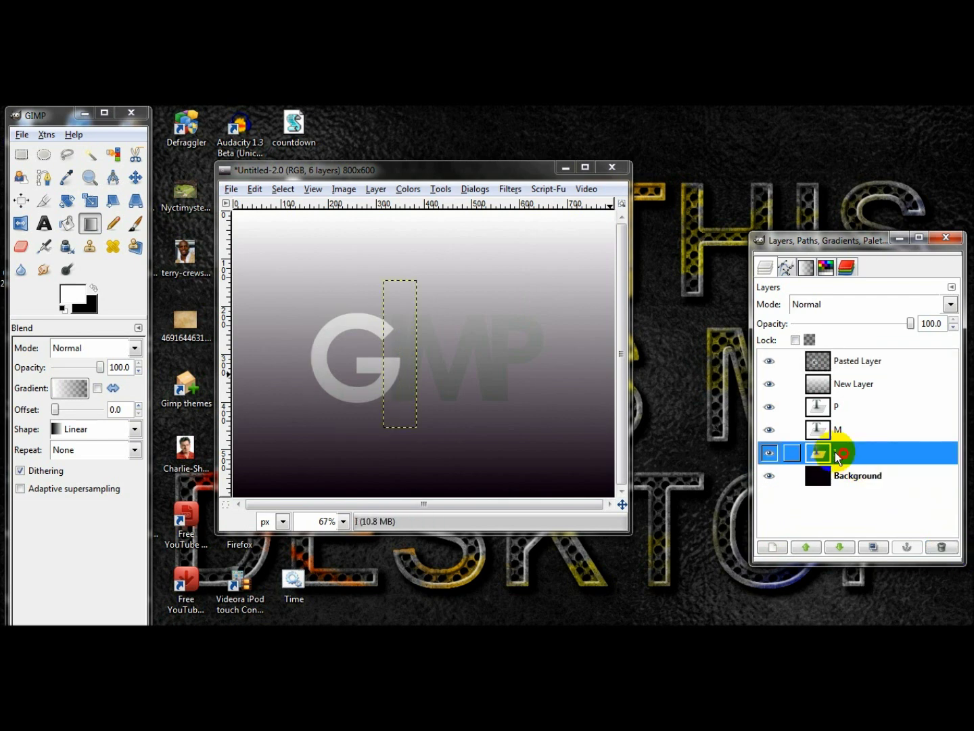
pyautogui.click(771, 382)
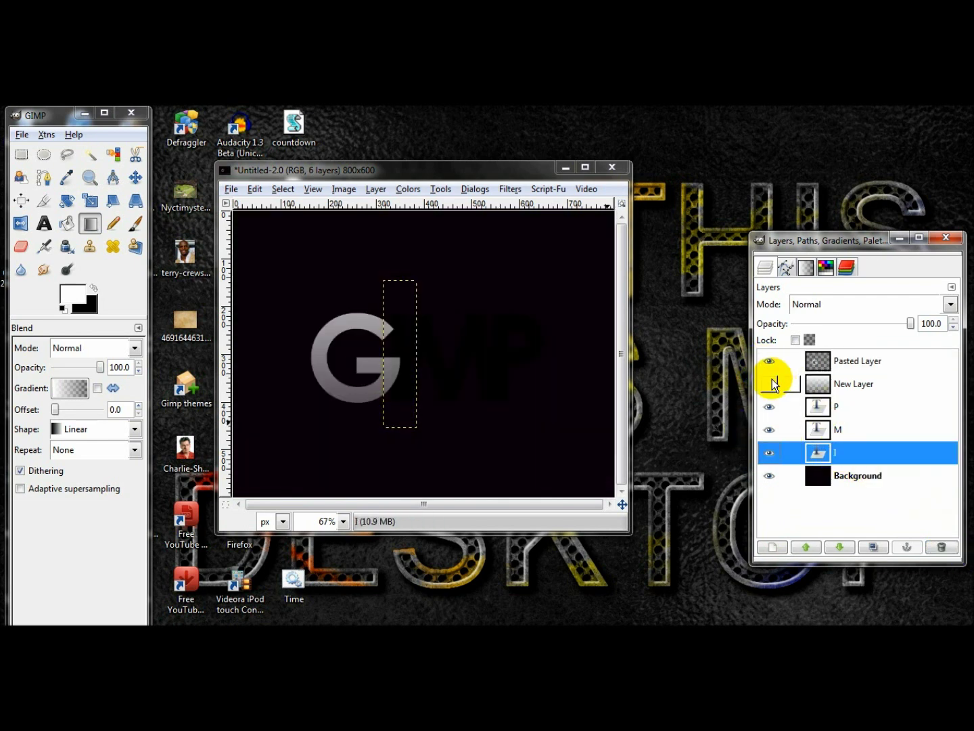
pyautogui.click(771, 380)
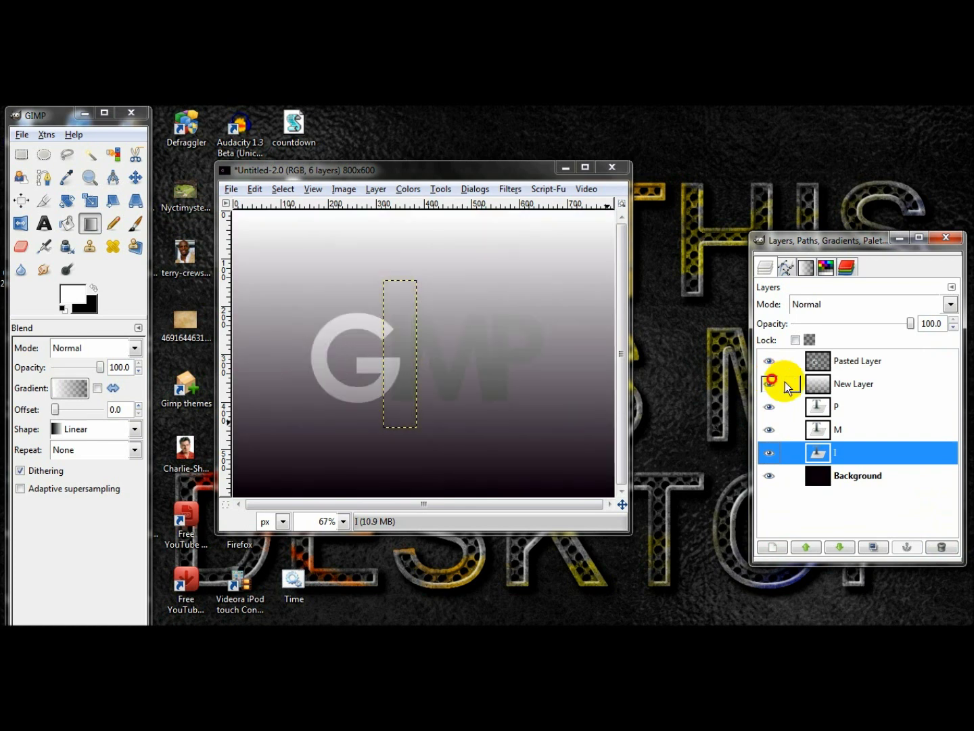
pyautogui.rightClick(846, 448)
pyautogui.click(899, 515)
pyautogui.click(837, 384)
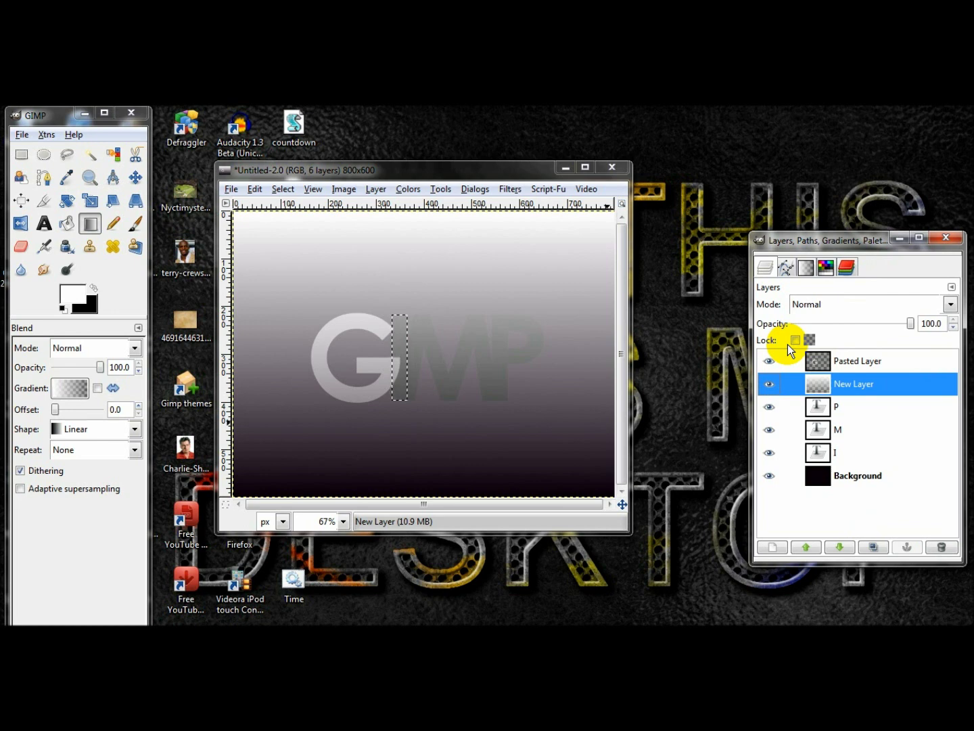
pyautogui.hotkey('ctrl', 'c')
pyautogui.hotkey('ctrl', 'v')
pyautogui.click(775, 548)
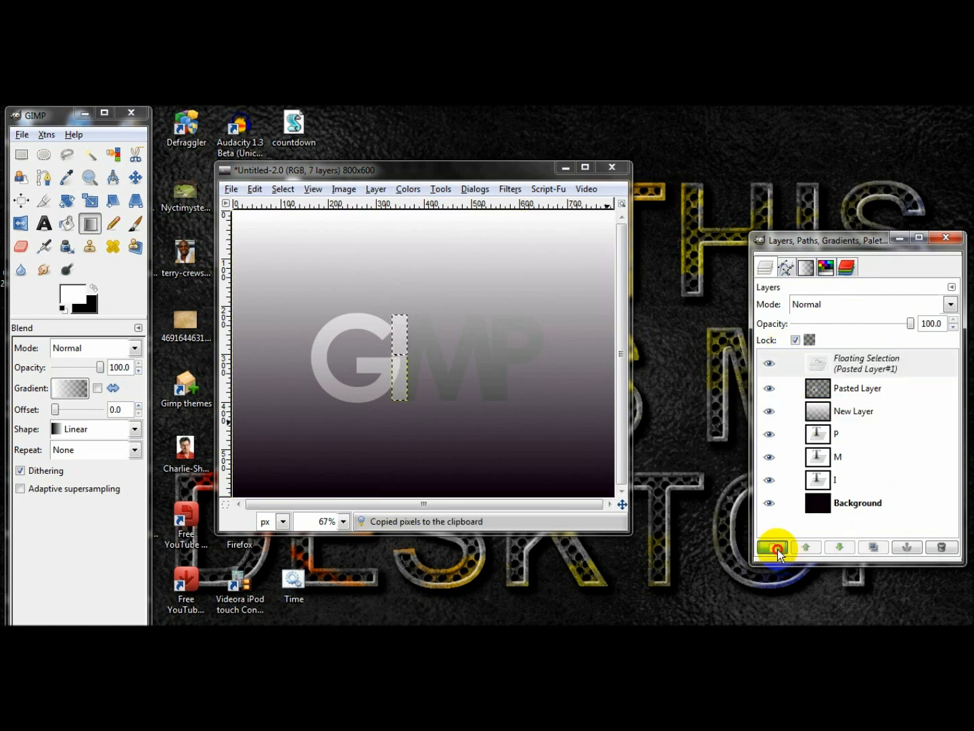
pyautogui.click(840, 475)
pyautogui.click(941, 546)
# Copy the M-shaped area of the gradient layer onto its own layer using the M layer's alpha selection, and delete the M text layer
pyautogui.click(840, 455)
pyautogui.rightClick(841, 455)
pyautogui.click(882, 514)
pyautogui.click(838, 405)
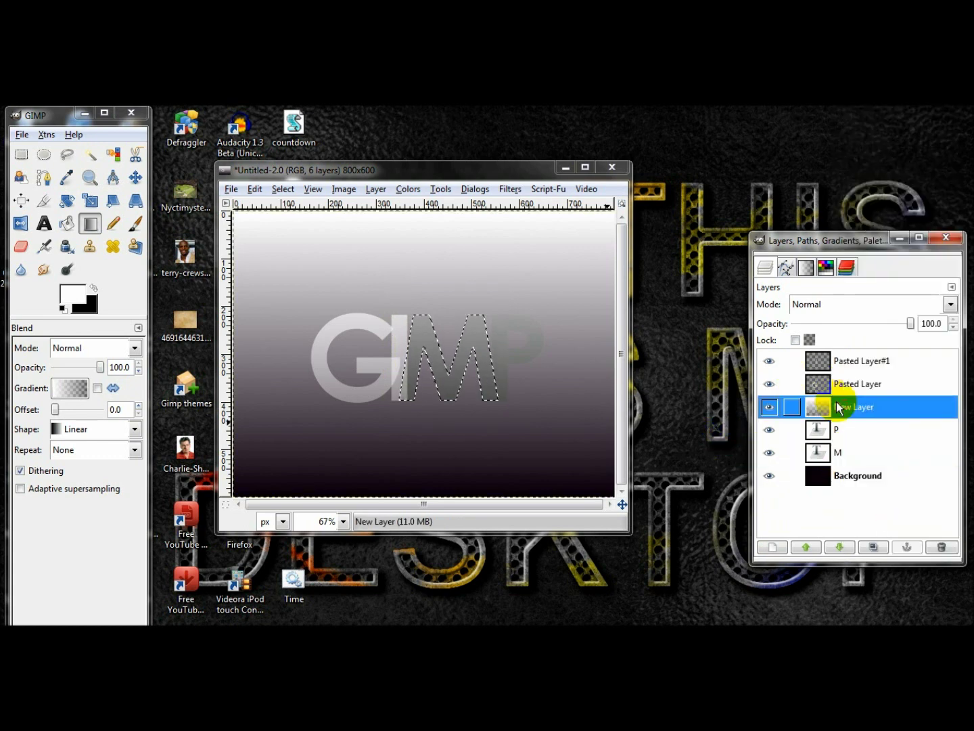
pyautogui.hotkey('ctrl', 'c')
pyautogui.hotkey('ctrl', 'v')
pyautogui.click(808, 494)
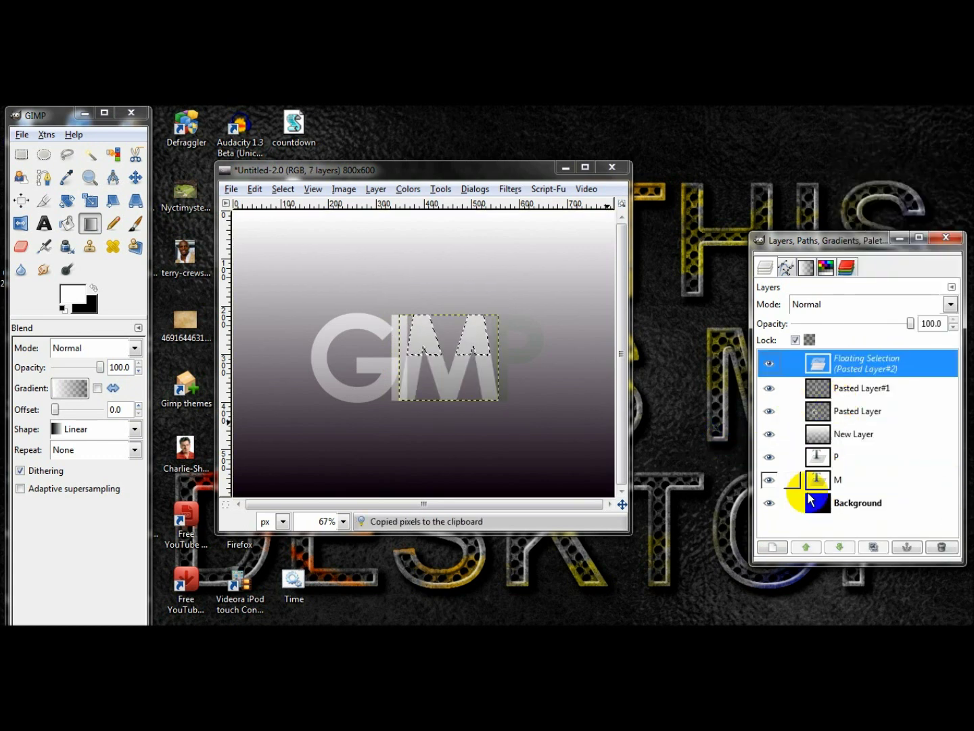
pyautogui.click(772, 546)
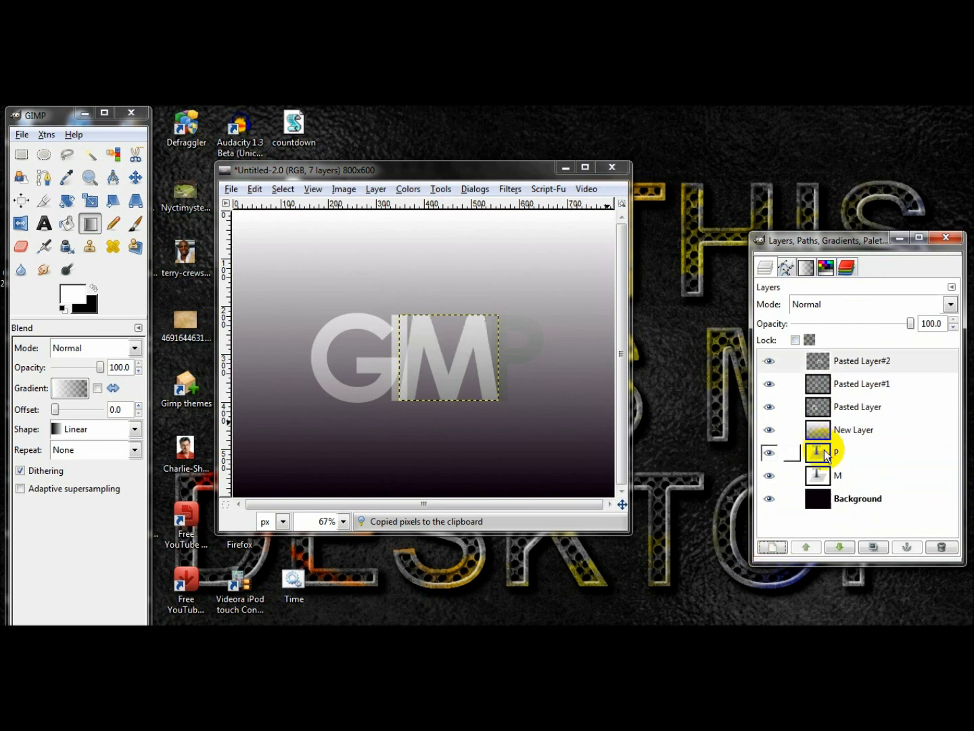
pyautogui.click(842, 476)
pyautogui.click(940, 546)
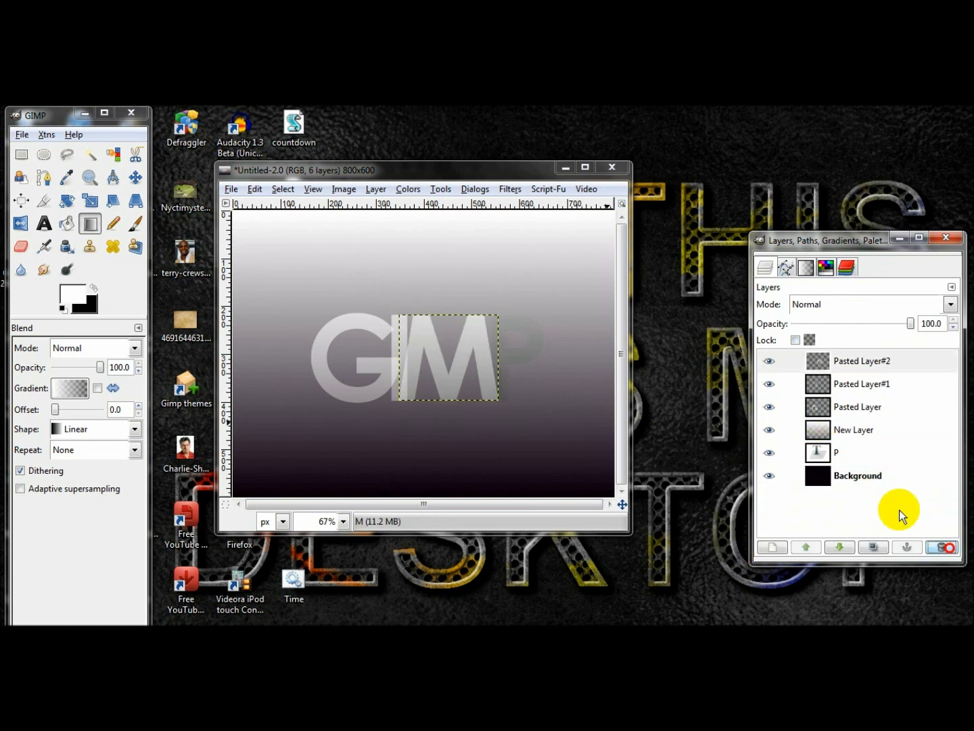
# Copy the P-shaped area of the gradient layer onto its own layer using the P layer's alpha selection, and delete the P text layer
pyautogui.click(826, 454)
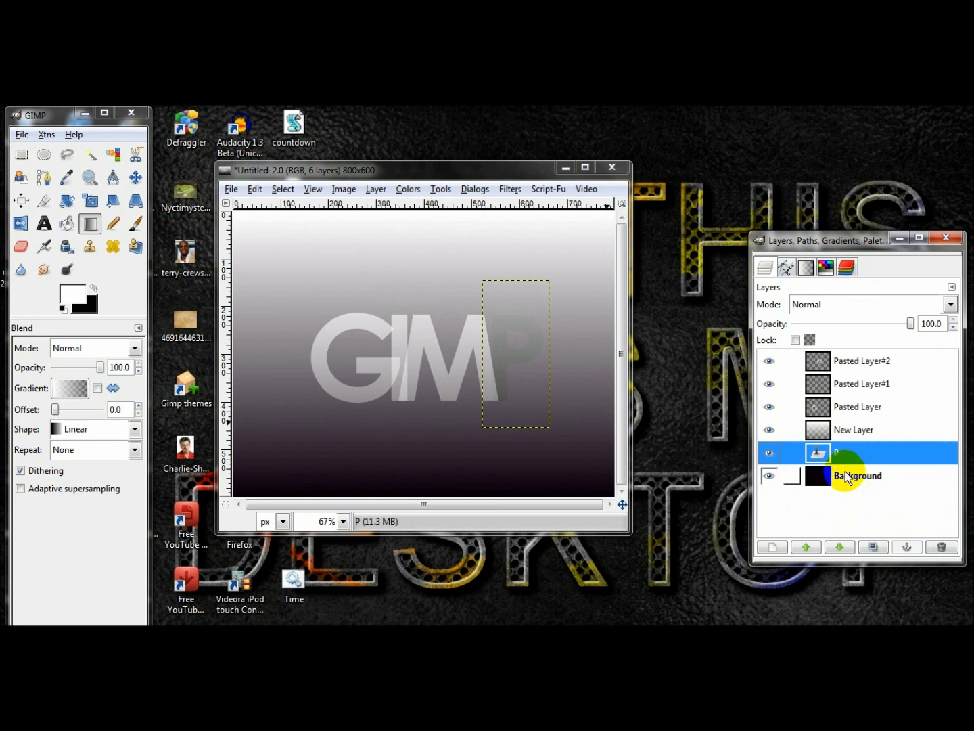
pyautogui.rightClick(836, 453)
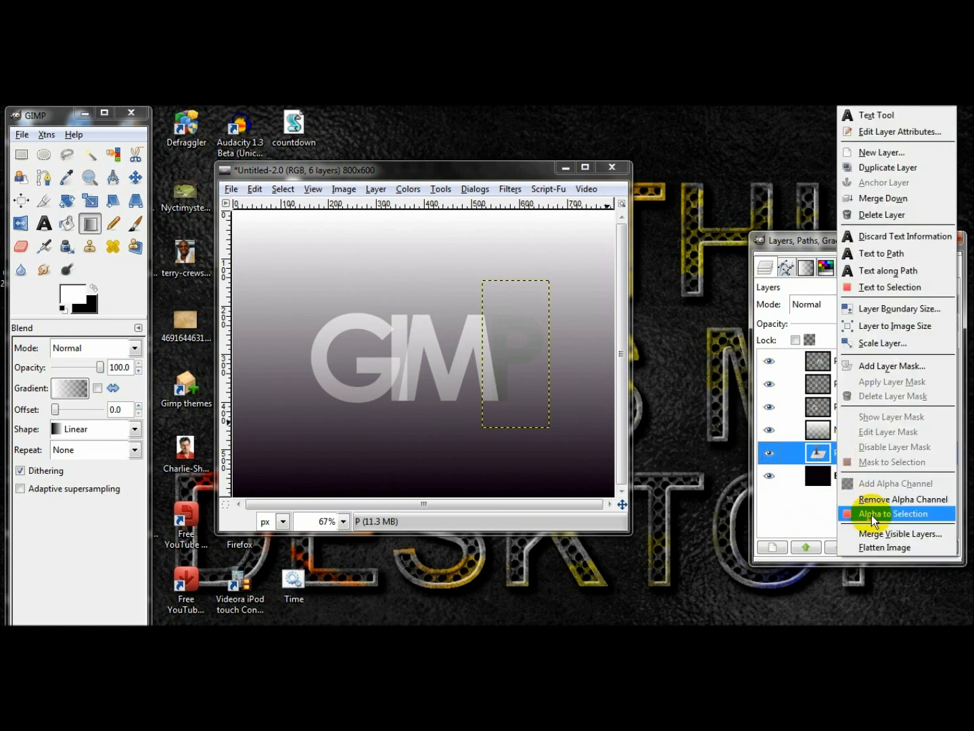
pyautogui.click(873, 514)
pyautogui.click(838, 431)
pyautogui.hotkey('ctrl', 'c')
pyautogui.hotkey('ctrl', 'v')
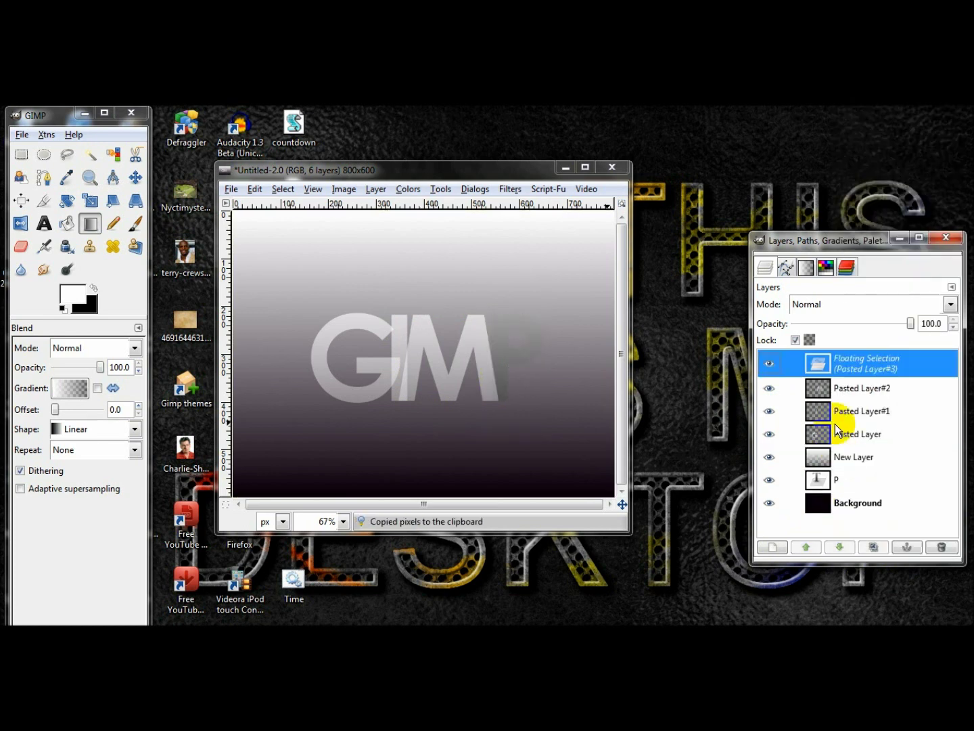
pyautogui.click(772, 546)
pyautogui.click(845, 476)
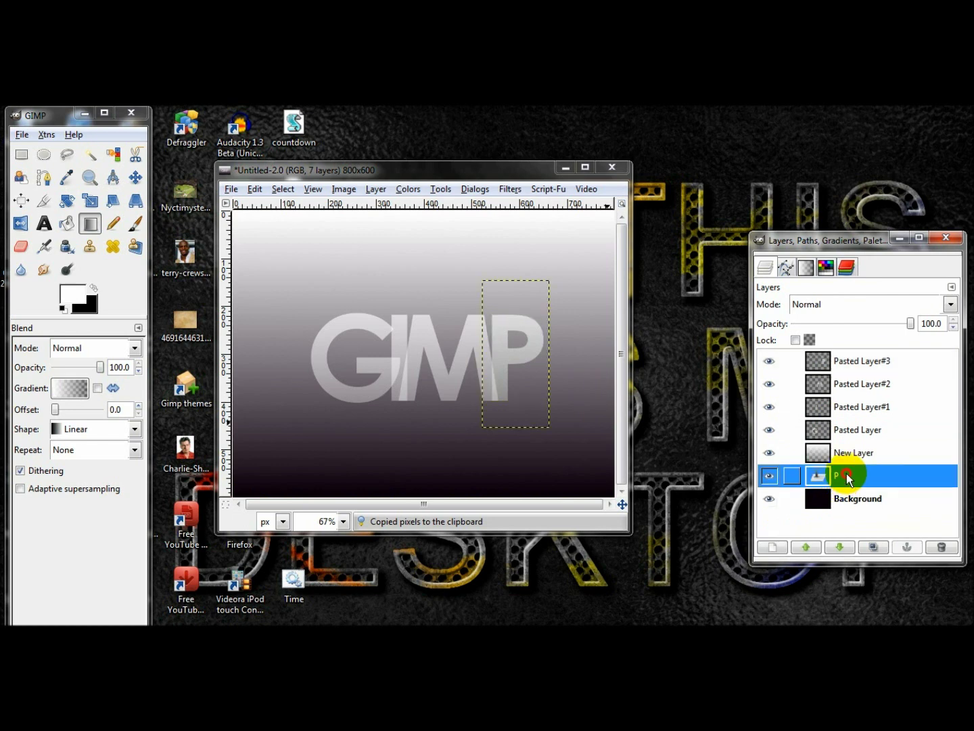
pyautogui.click(941, 546)
# Delete the full-canvas gradient layer, leaving the four gradient letter layers over the dark background
pyautogui.click(845, 448)
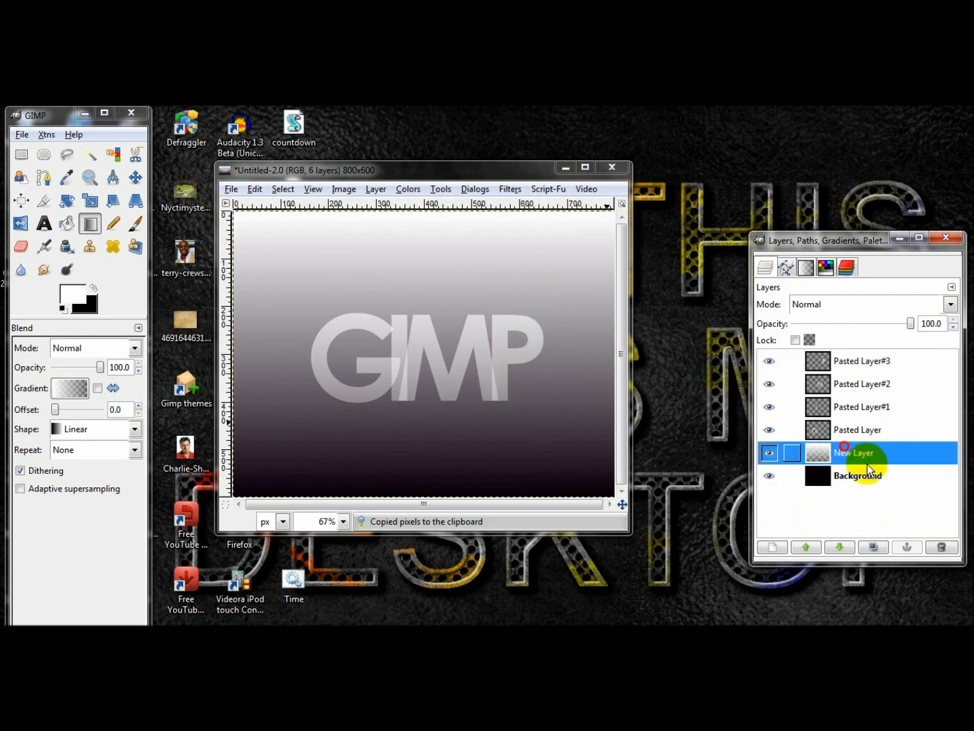
pyautogui.click(770, 453)
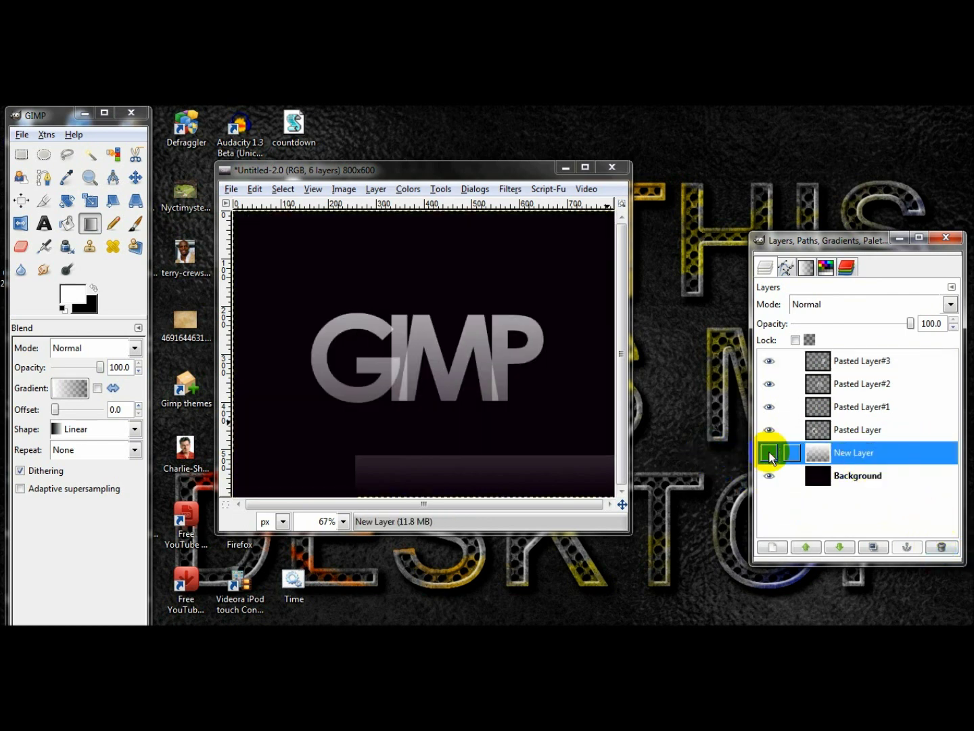
pyautogui.moveTo(769, 453); pyautogui.dragTo(941, 546)
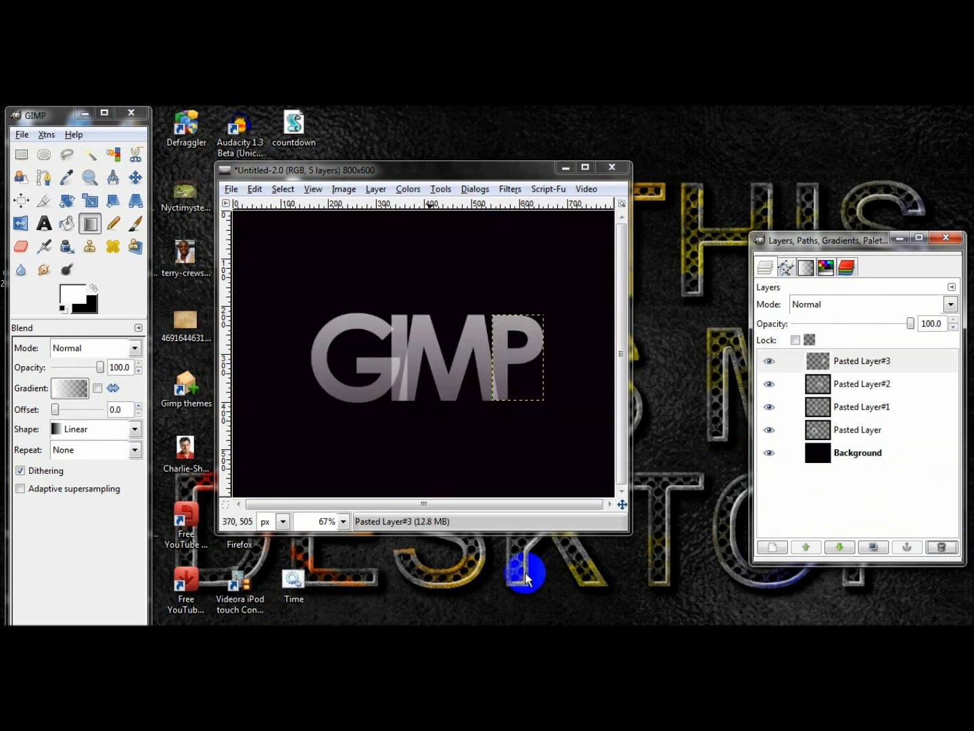
pyautogui.click(859, 453)
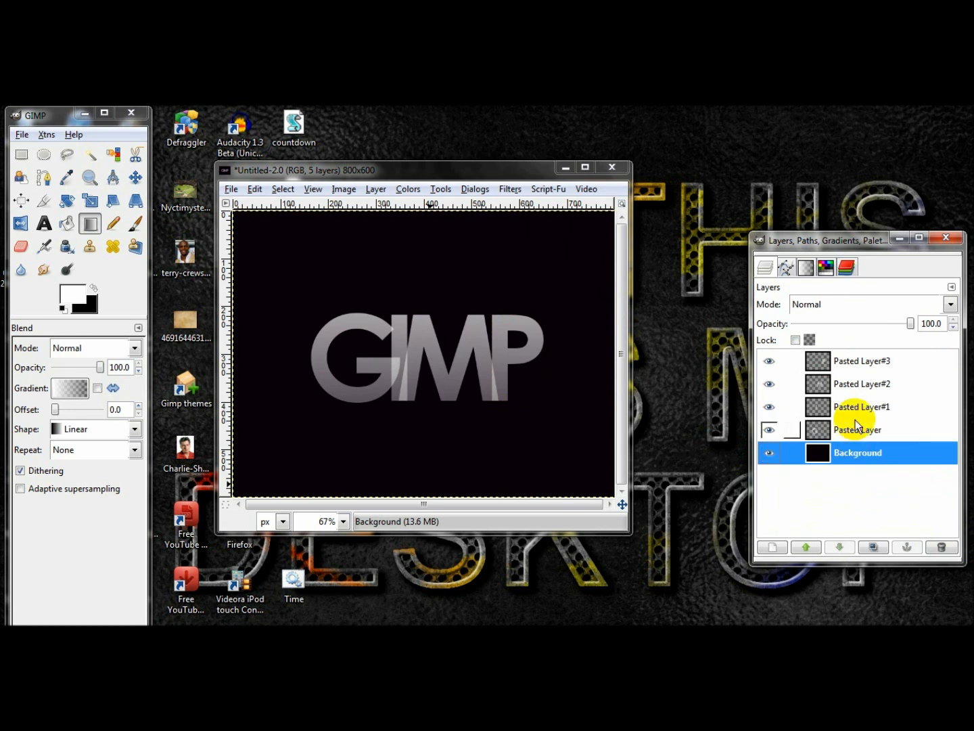
pyautogui.click(850, 366)
pyautogui.click(853, 384)
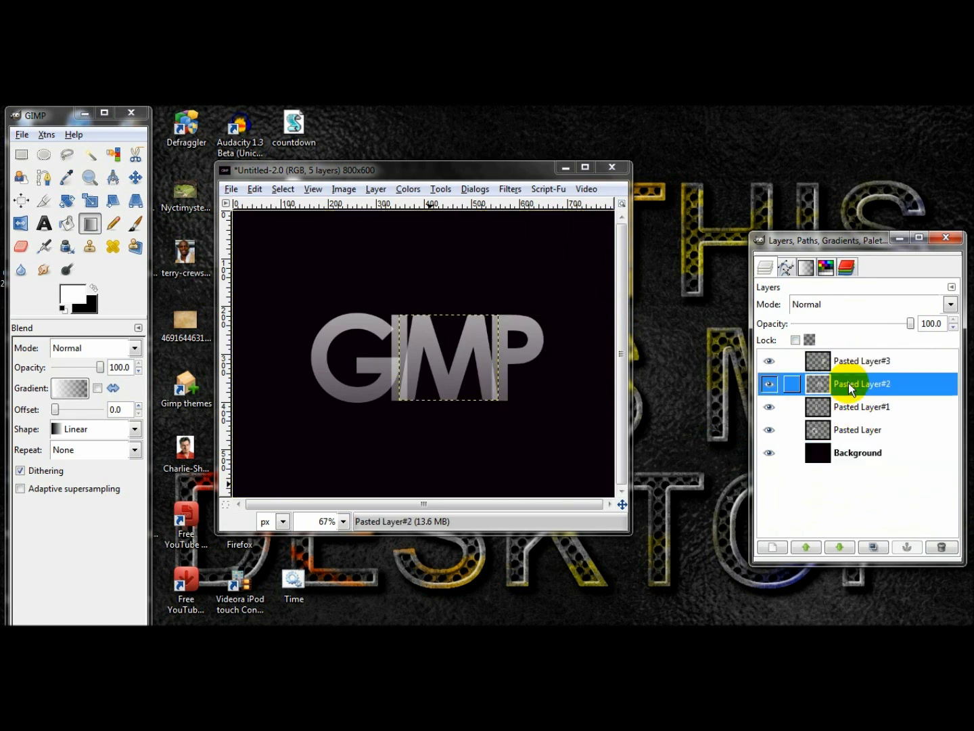
# Hide and show the I, M and P letter layers one at a time to identify which layer holds each letter
pyautogui.click(855, 406)
pyautogui.click(866, 431)
pyautogui.click(770, 406)
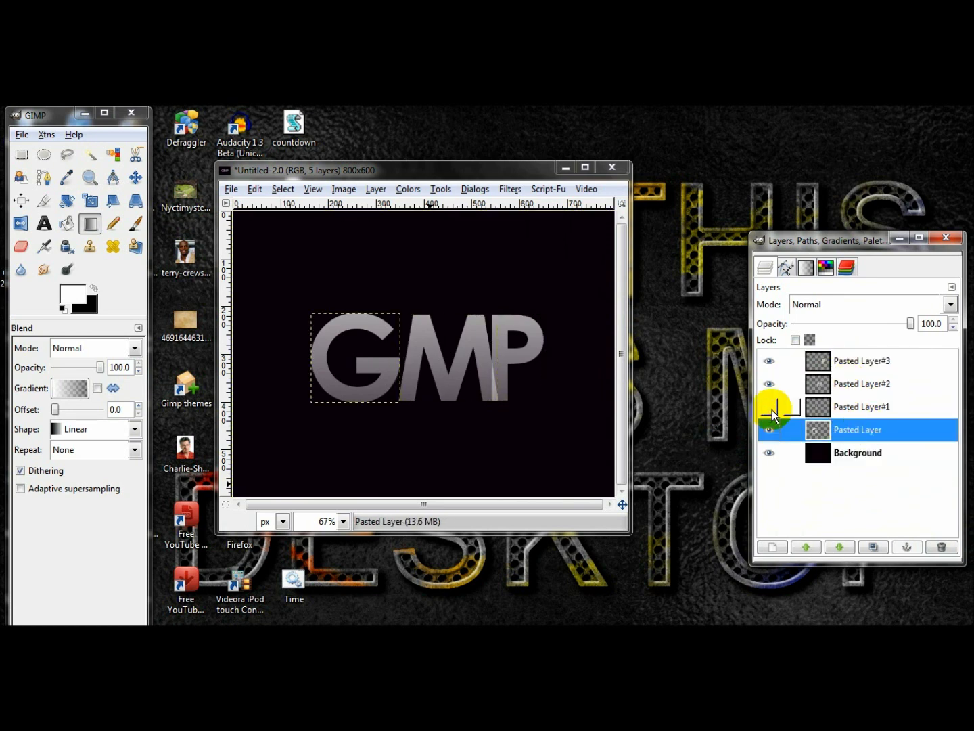
pyautogui.click(769, 406)
pyautogui.click(768, 385)
pyautogui.click(769, 384)
pyautogui.click(768, 362)
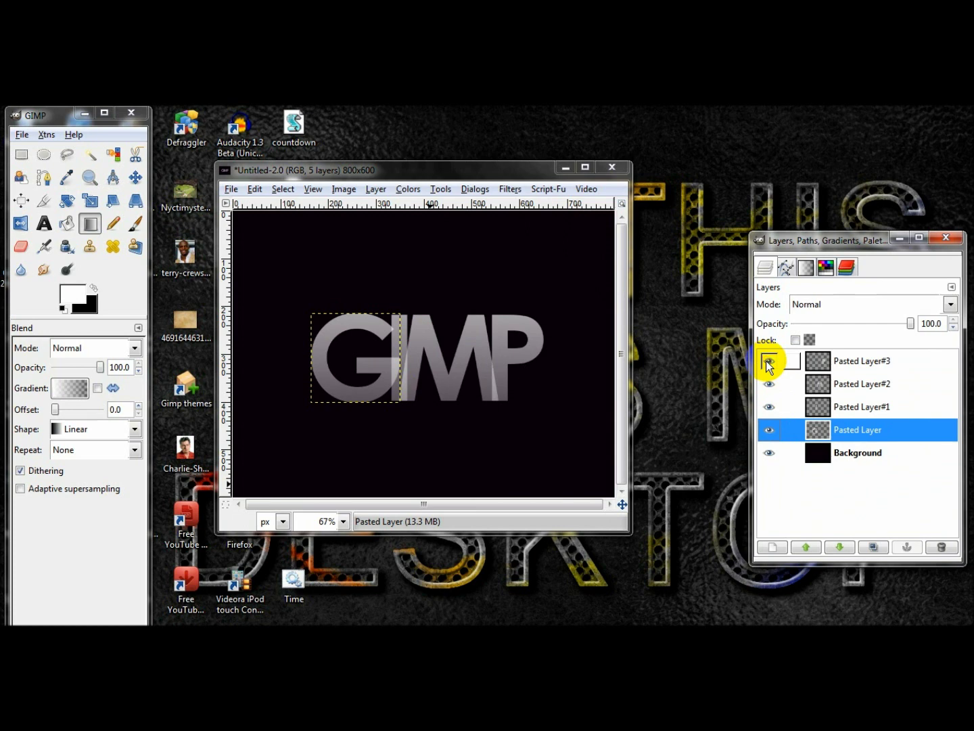
pyautogui.click(769, 362)
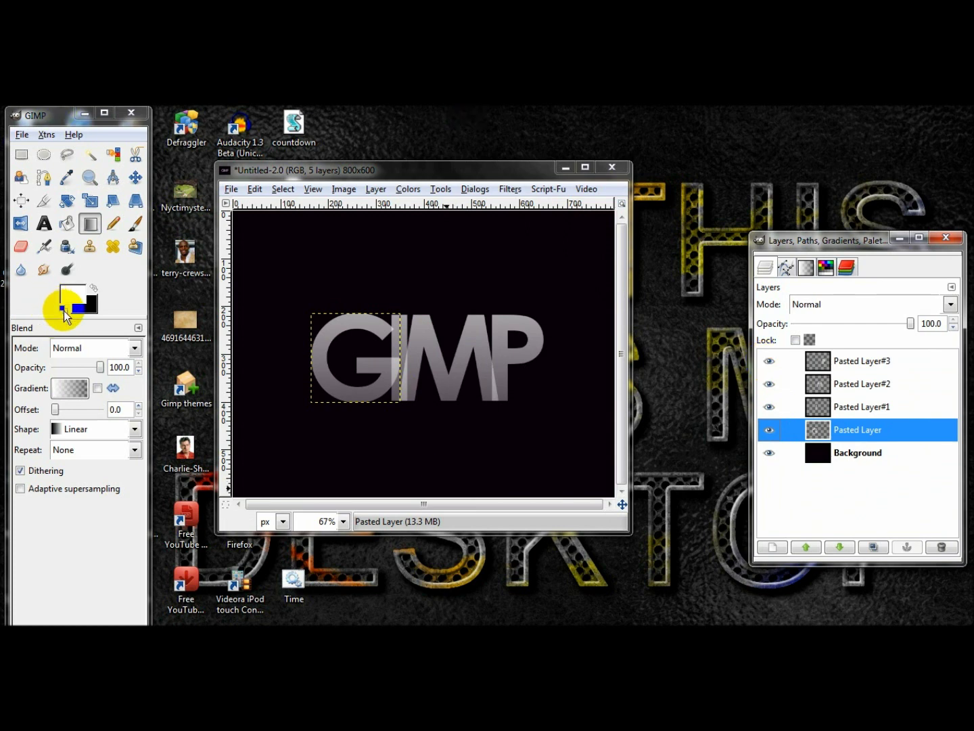
pyautogui.click(62, 307)
pyautogui.click(865, 434)
pyautogui.click(783, 545)
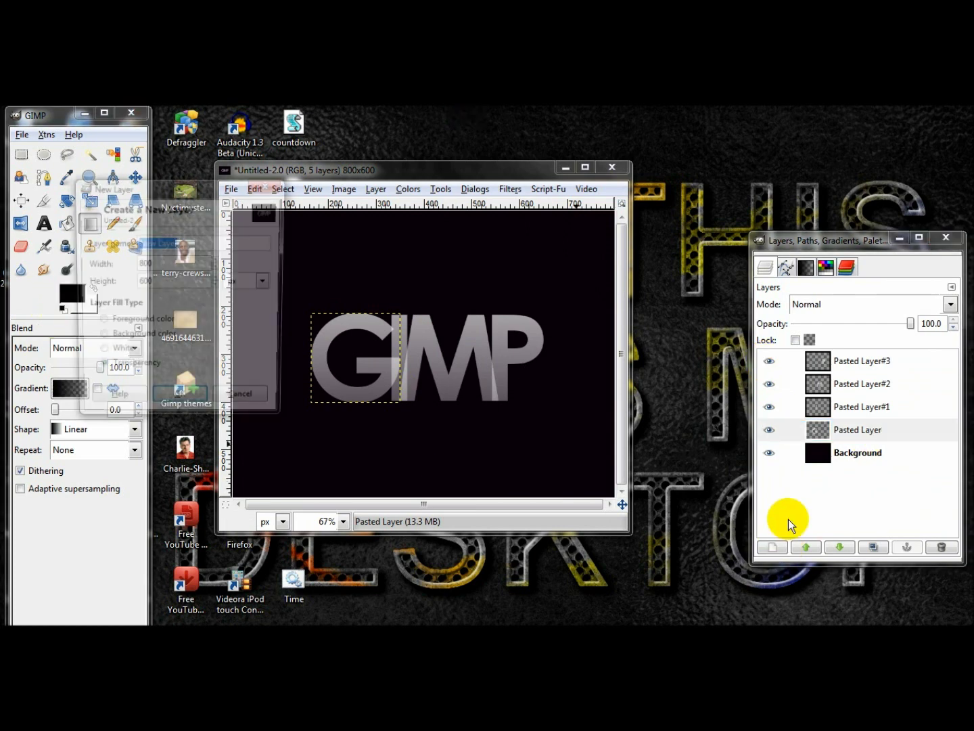
pyautogui.click(177, 403)
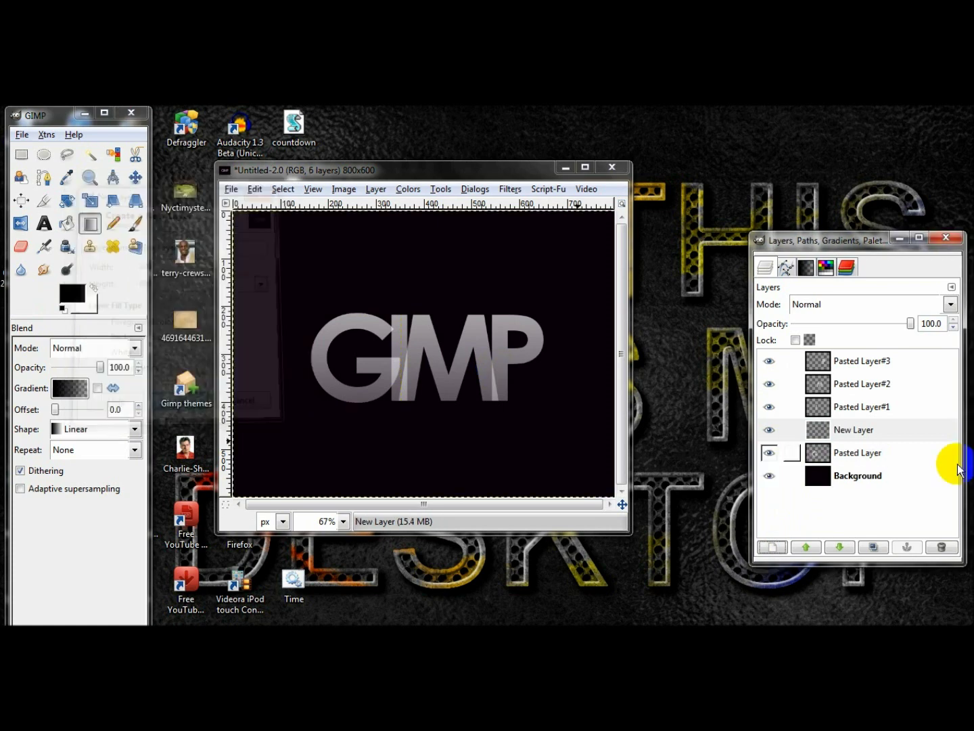
pyautogui.click(857, 431)
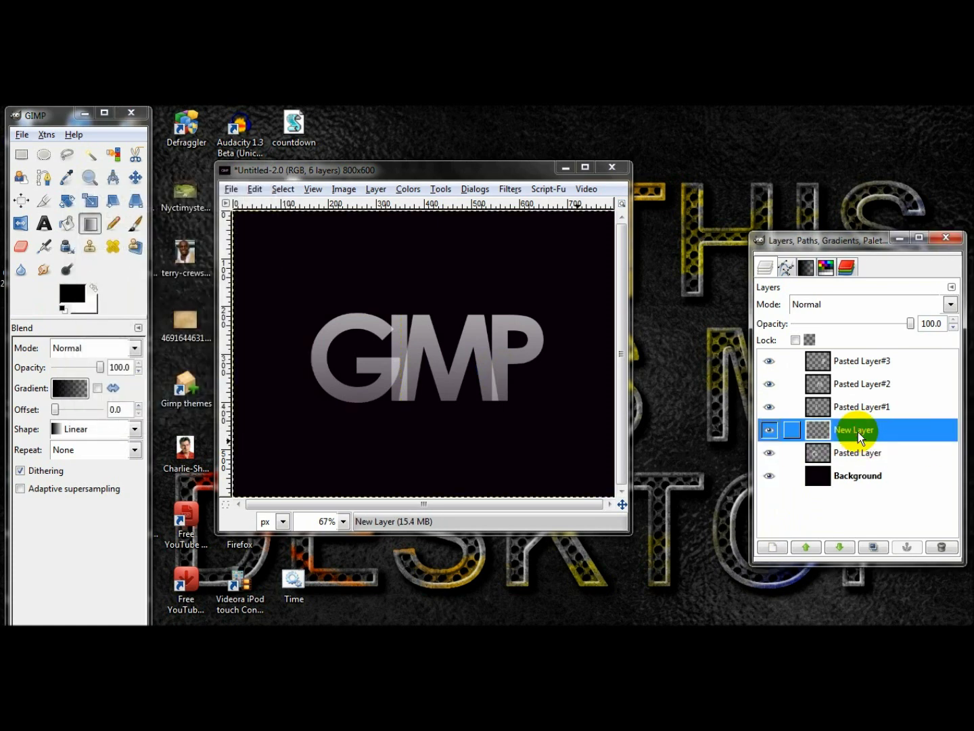
pyautogui.click(939, 559)
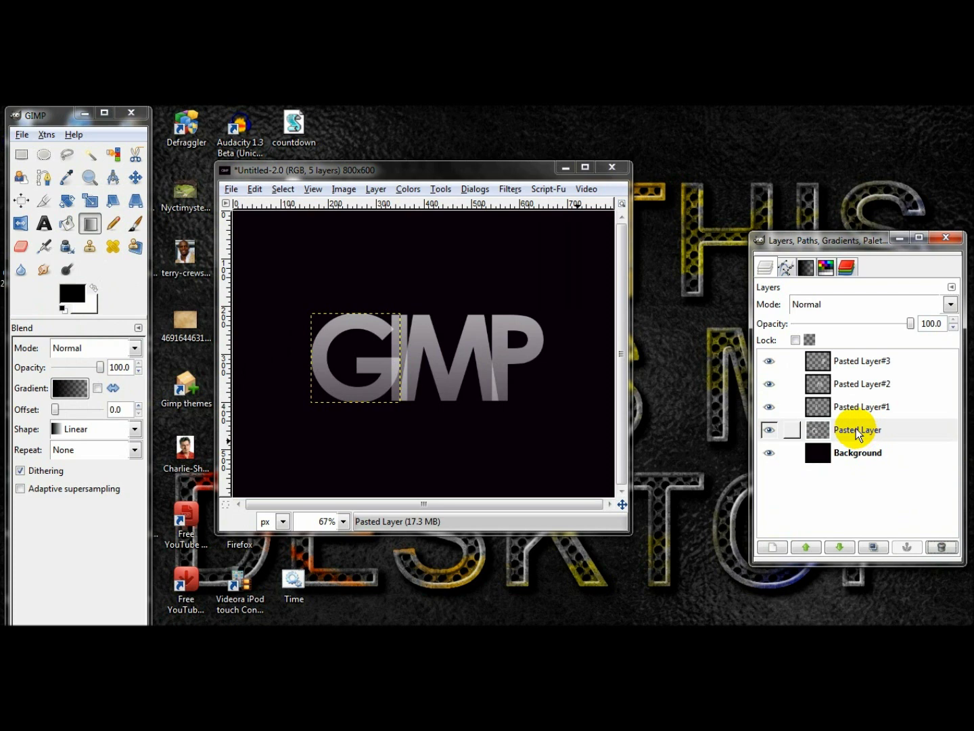
# Lock the transparency of the G letter layer and fill the letter with light blue (5db4ff)
pyautogui.click(68, 224)
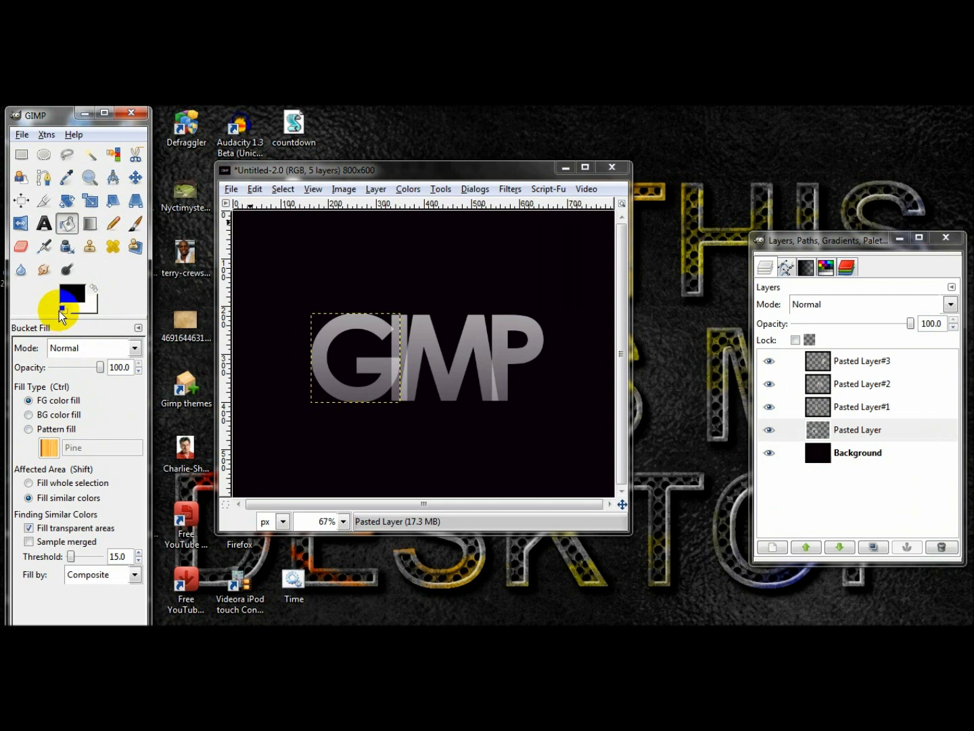
pyautogui.click(68, 298)
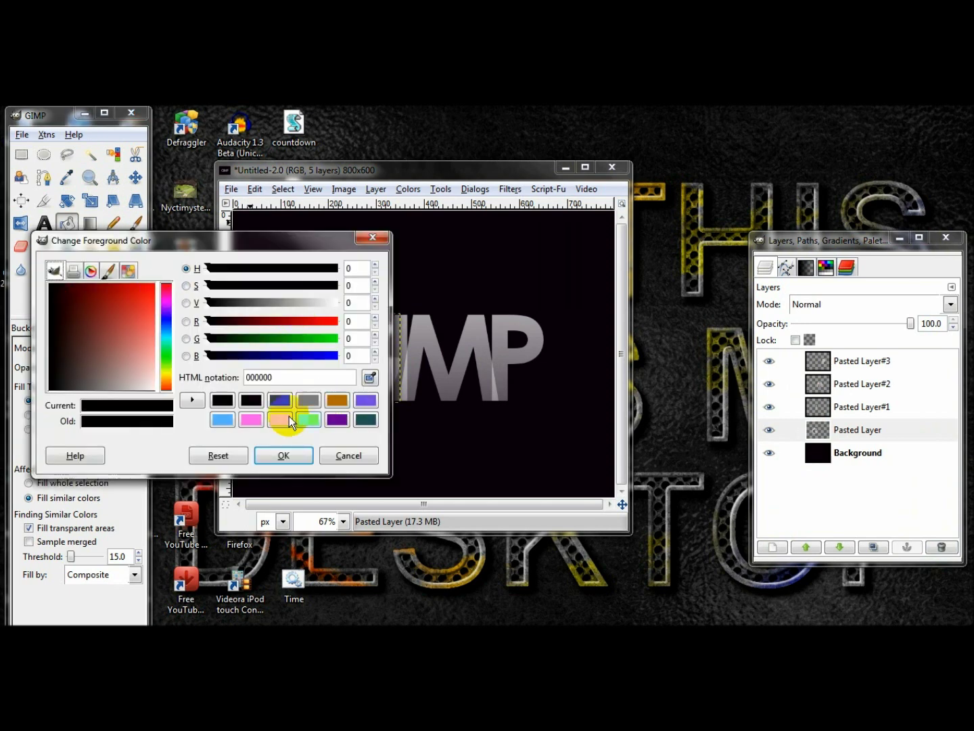
pyautogui.click(222, 419)
pyautogui.click(283, 455)
pyautogui.click(796, 340)
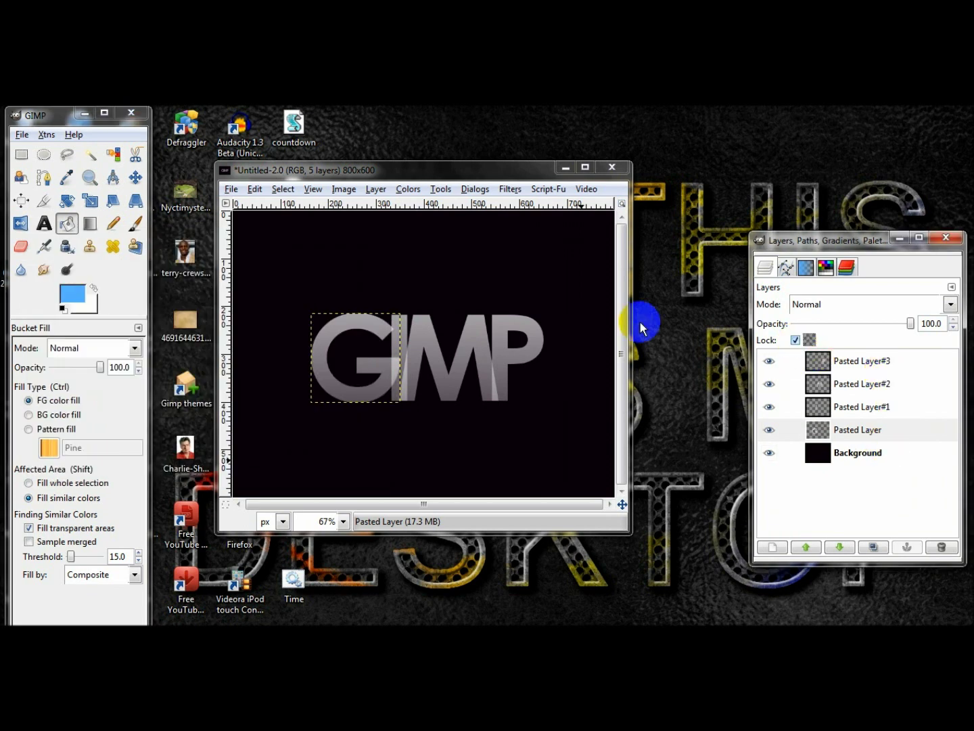
pyautogui.moveTo(73, 293); pyautogui.dragTo(375, 238)
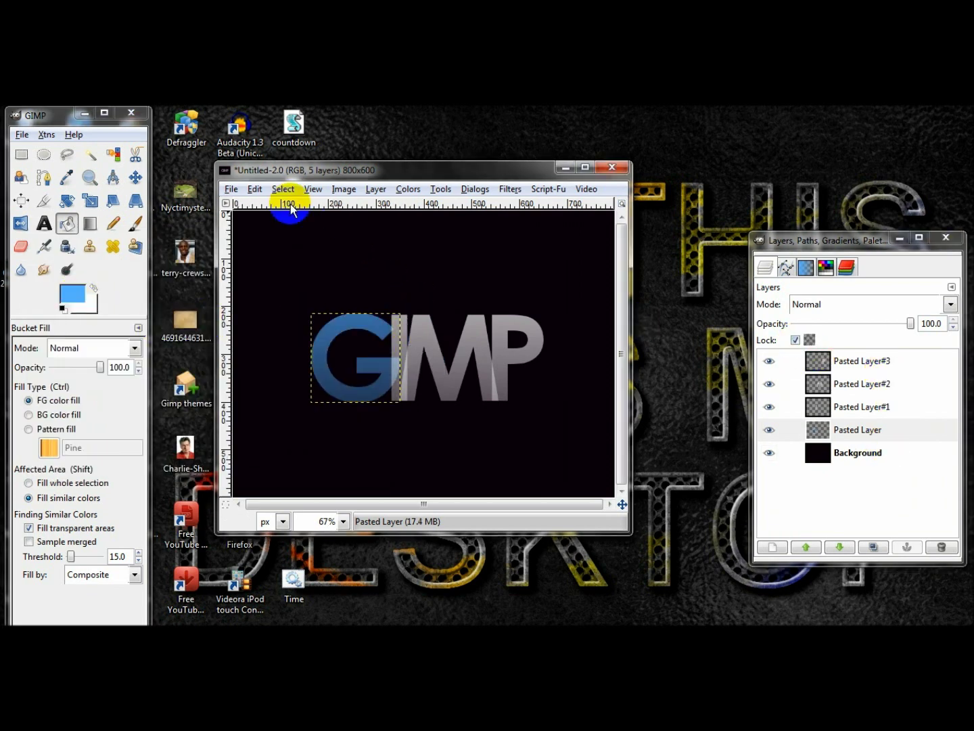
# Try to fill the I letter layer with pink (ff5de8) without locking its transparency
pyautogui.click(849, 407)
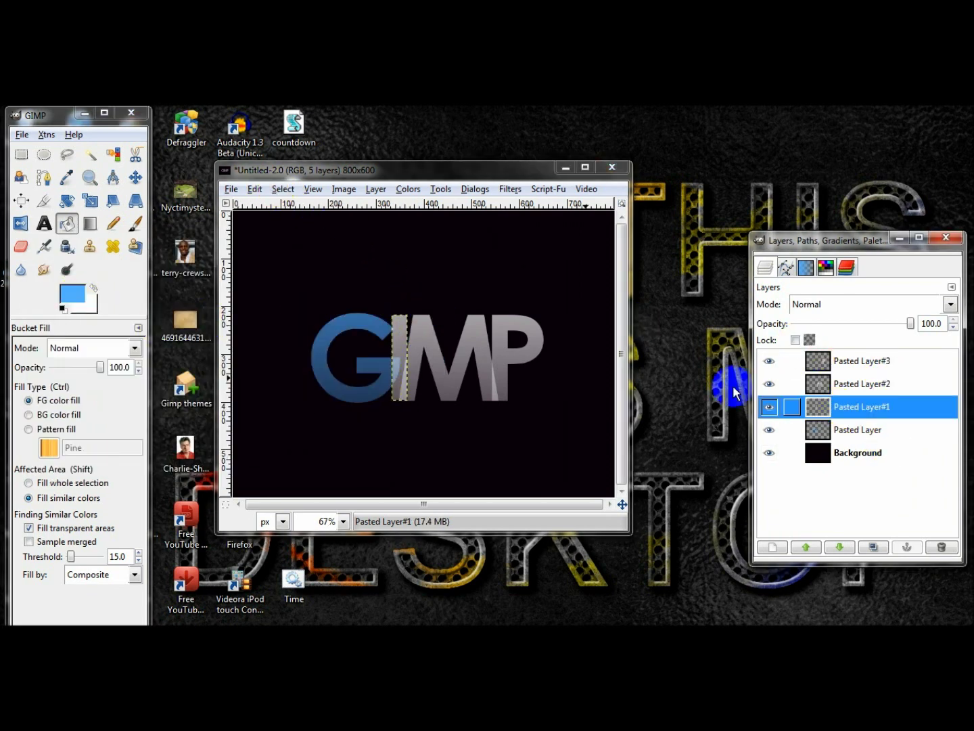
pyautogui.click(72, 294)
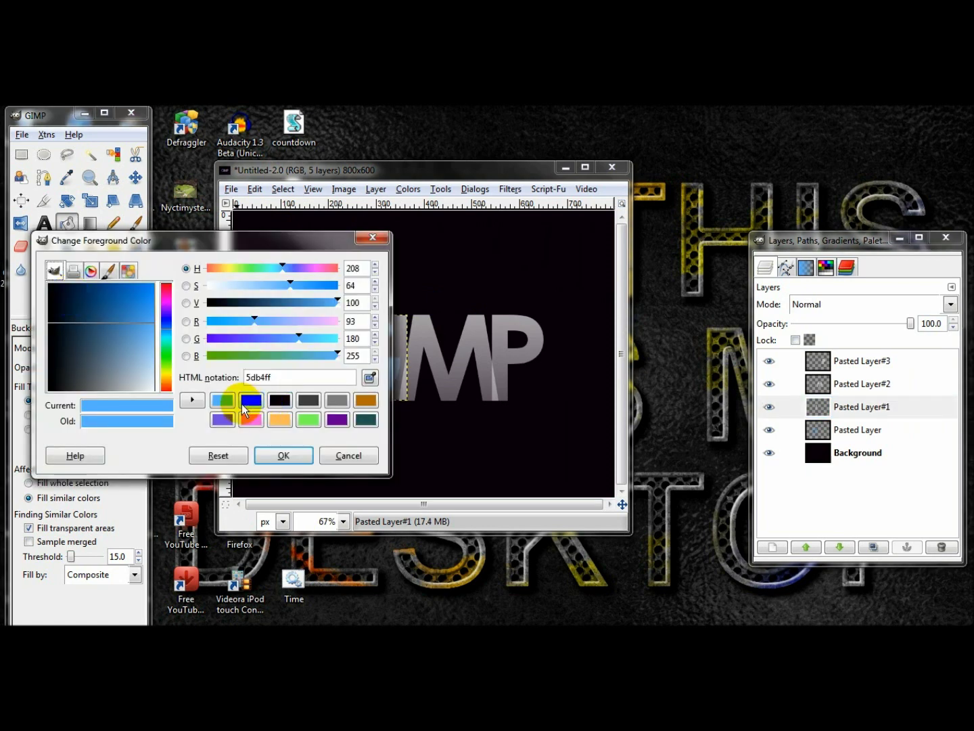
pyautogui.click(249, 421)
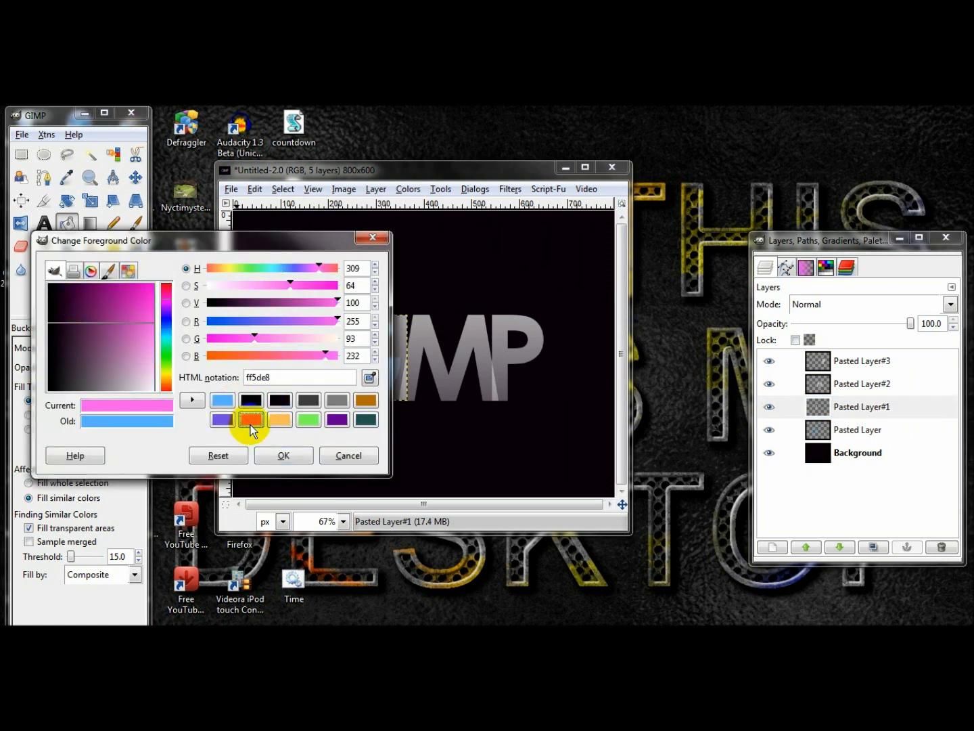
pyautogui.click(293, 458)
pyautogui.moveTo(79, 297); pyautogui.dragTo(466, 414)
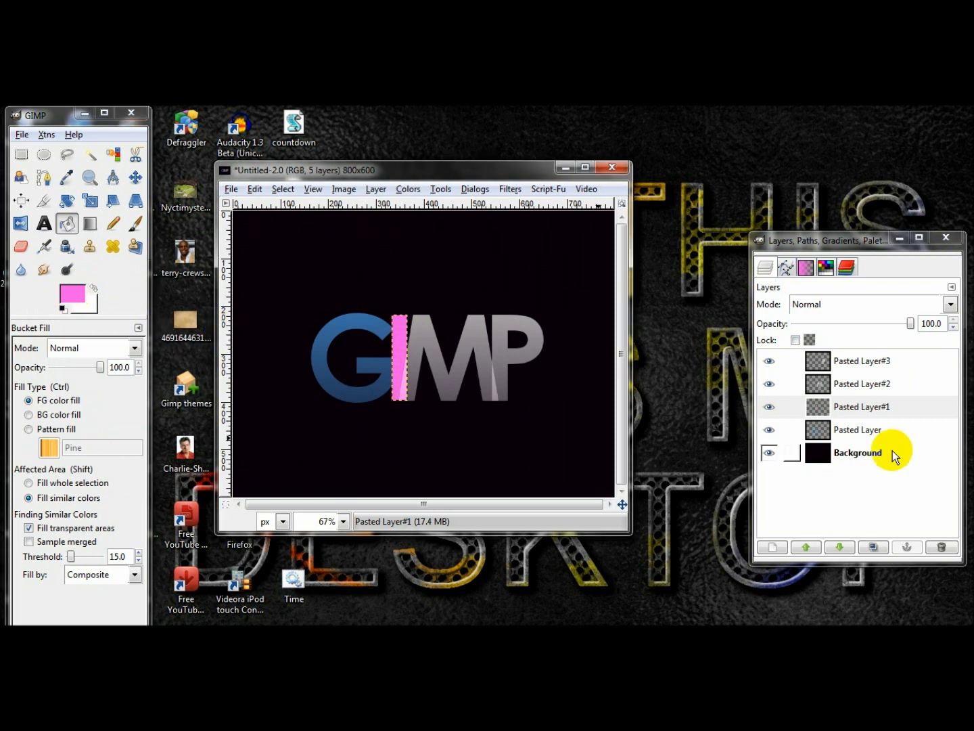
# Try a light green fill on the M letter layer without locking its transparency, and undo that fill
pyautogui.click(851, 386)
pyautogui.click(74, 294)
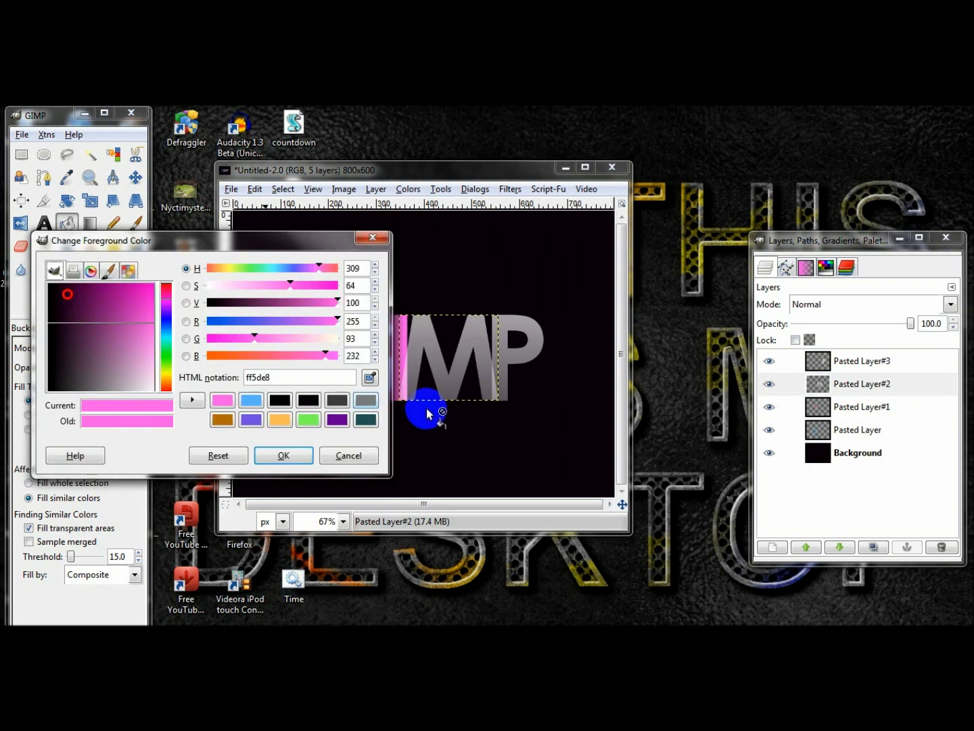
pyautogui.click(309, 419)
pyautogui.click(298, 454)
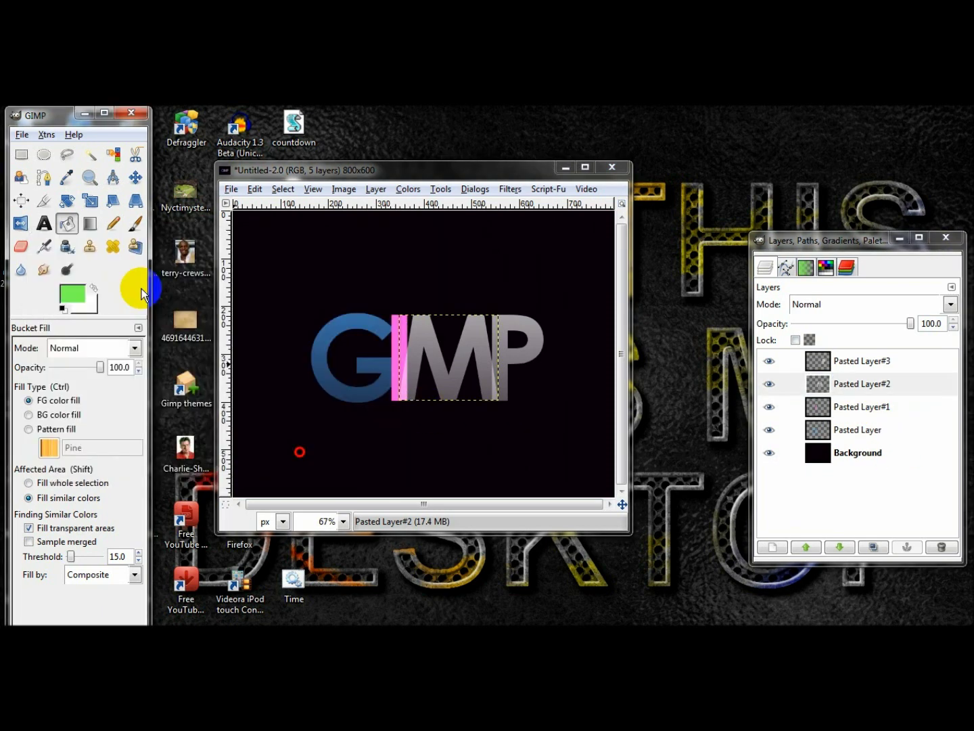
pyautogui.moveTo(75, 292); pyautogui.dragTo(528, 381)
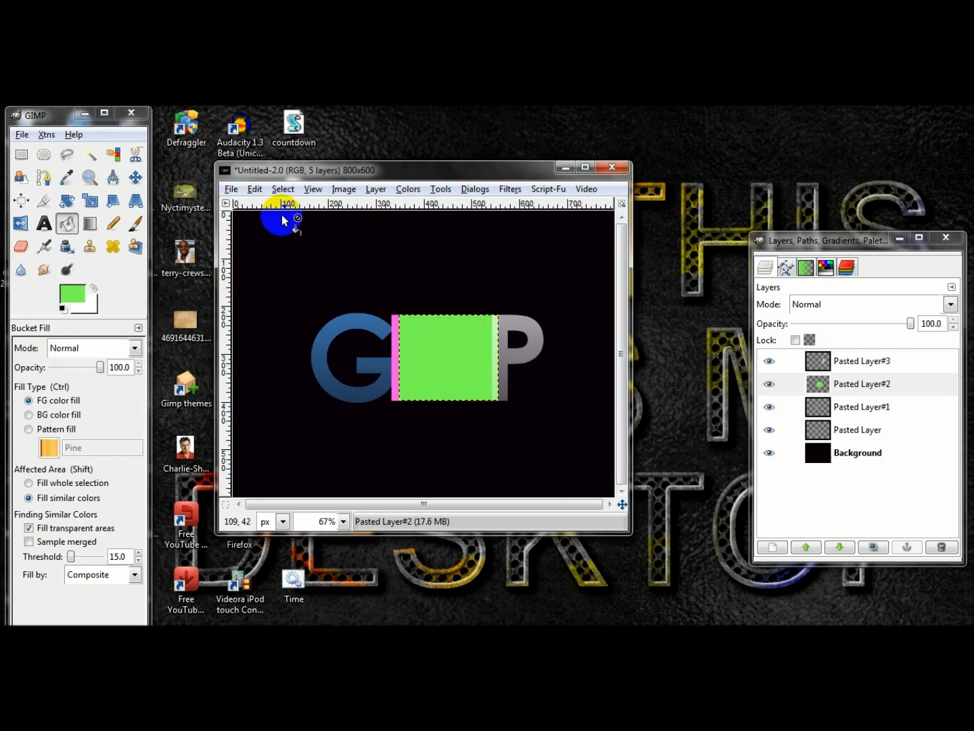
pyautogui.hotkey('ctrl', 'z')
# Undo the pink fill on the I letter layer
pyautogui.rightClick(843, 386)
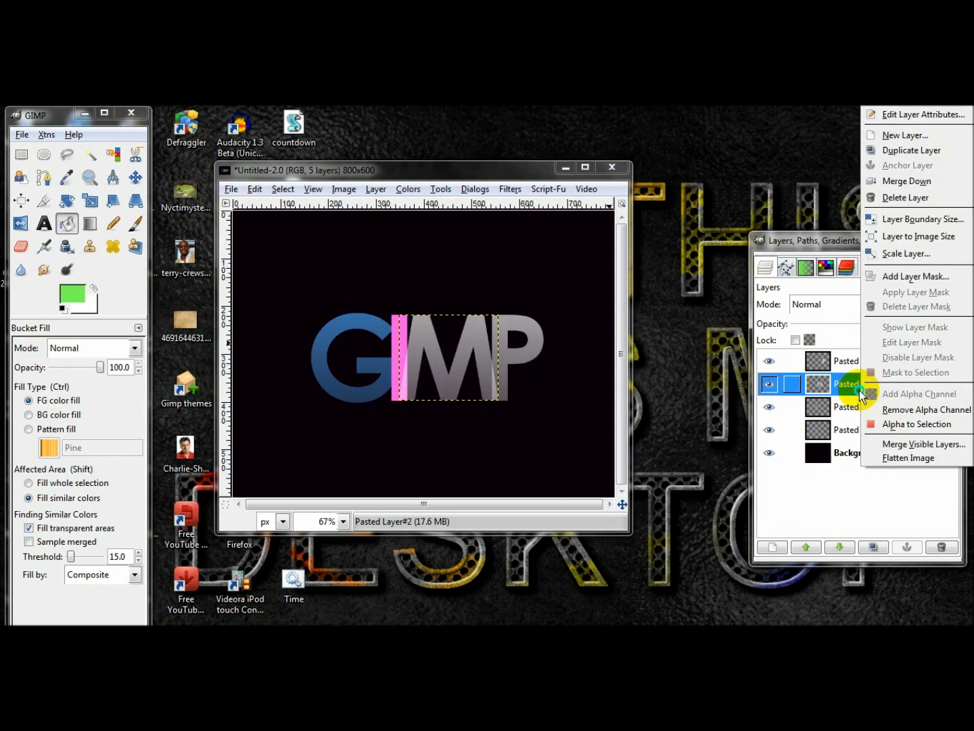
pyautogui.press('Escape')
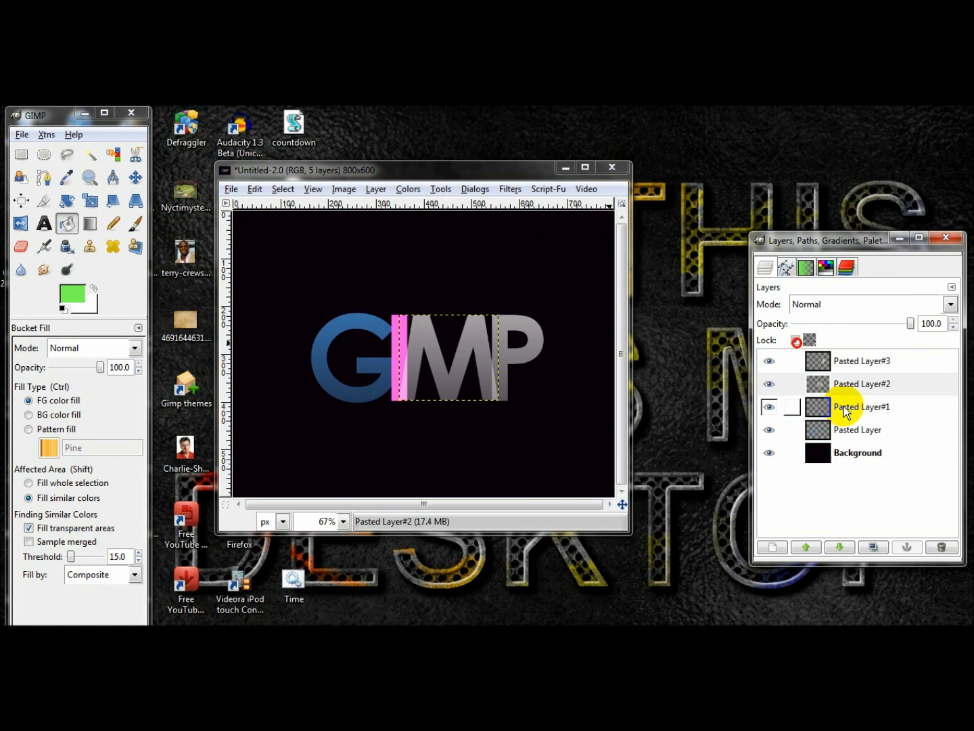
pyautogui.click(845, 407)
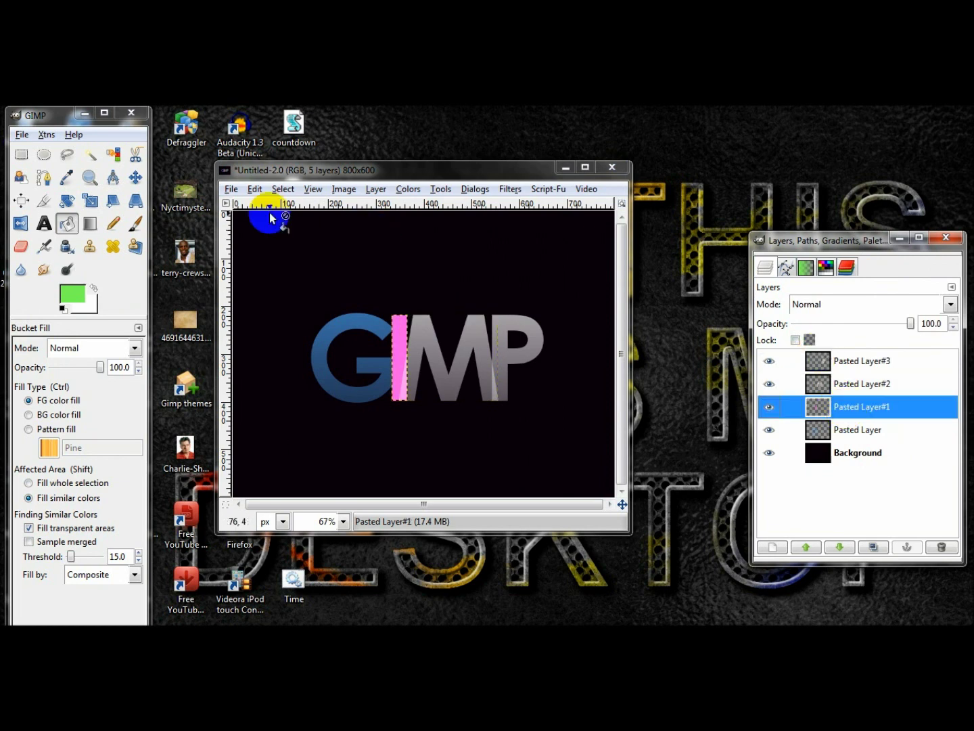
pyautogui.click(253, 196)
pyautogui.press('m')
pyautogui.click(258, 196)
pyautogui.click(263, 206)
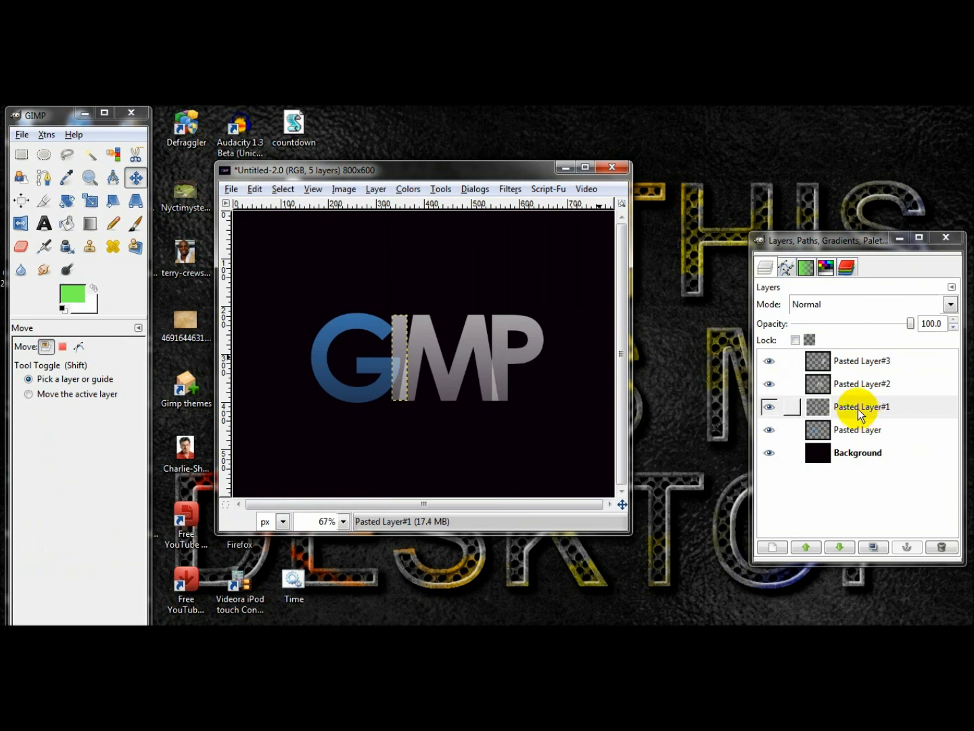
# Lock the transparency of the I, M and P letter layers
pyautogui.click(809, 340)
pyautogui.click(829, 383)
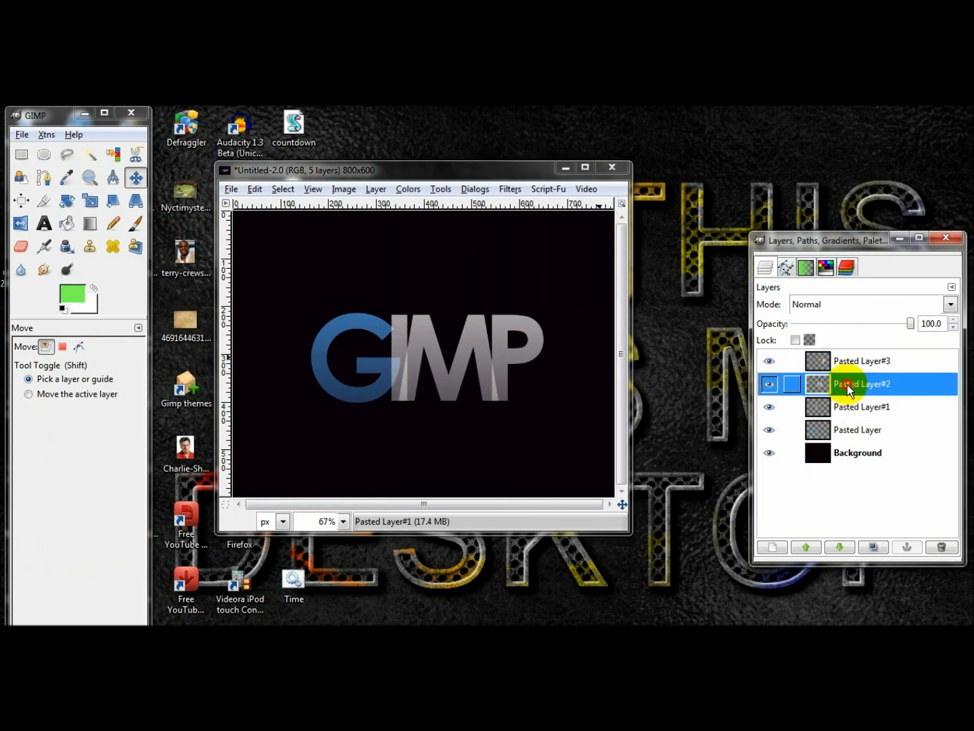
pyautogui.click(809, 339)
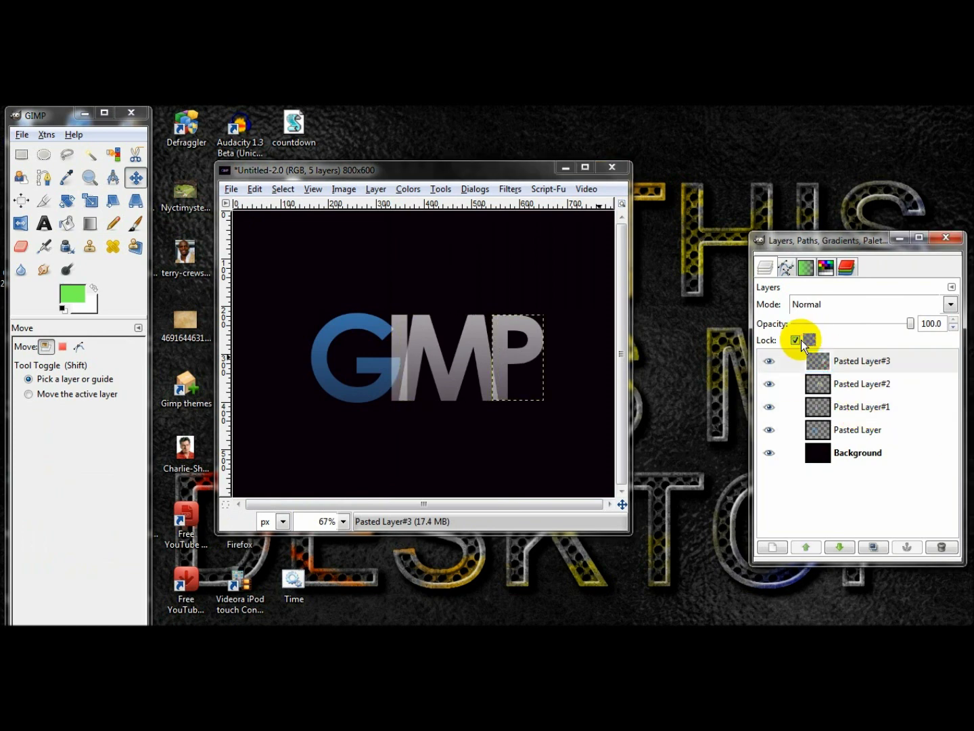
# Fill the transparency-locked I letter layer with pink from the recent colors
pyautogui.click(854, 414)
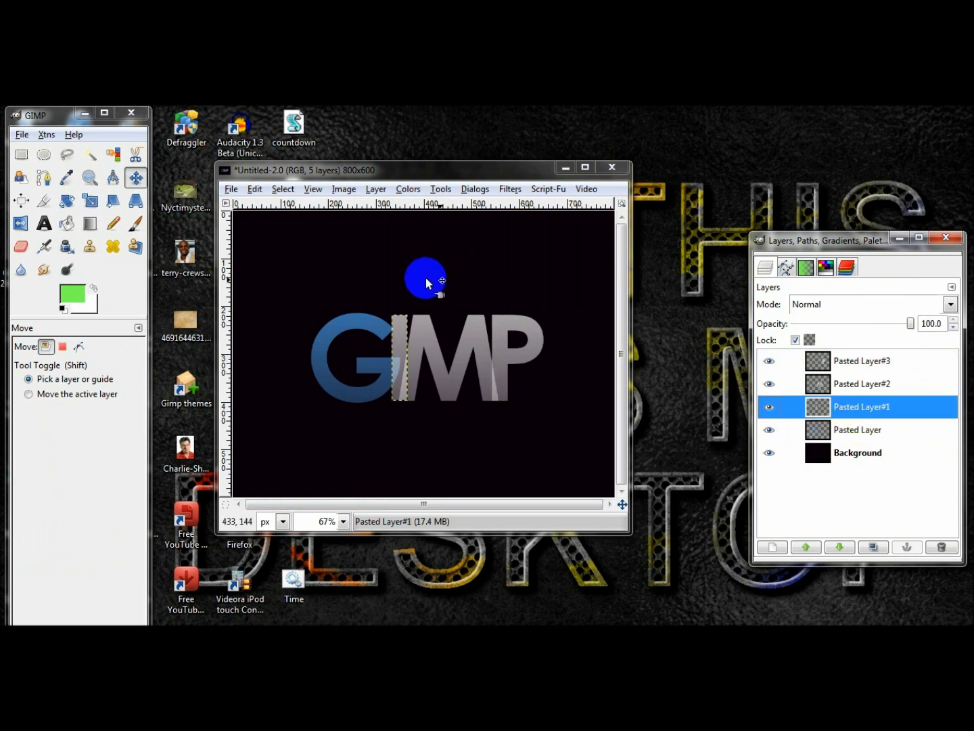
pyautogui.moveTo(83, 306)
pyautogui.mouseDown()
pyautogui.moveTo(132, 304)
pyautogui.moveTo(146, 316)
pyautogui.moveTo(81, 287)
pyautogui.moveTo(80, 302)
pyautogui.mouseUp()
pyautogui.click(80, 302)
pyautogui.click(253, 397)
pyautogui.click(288, 454)
pyautogui.moveTo(78, 301); pyautogui.dragTo(405, 386)
# Fill the transparency-locked M letter layer with light green (7fff5d)
pyautogui.click(842, 389)
pyautogui.click(66, 299)
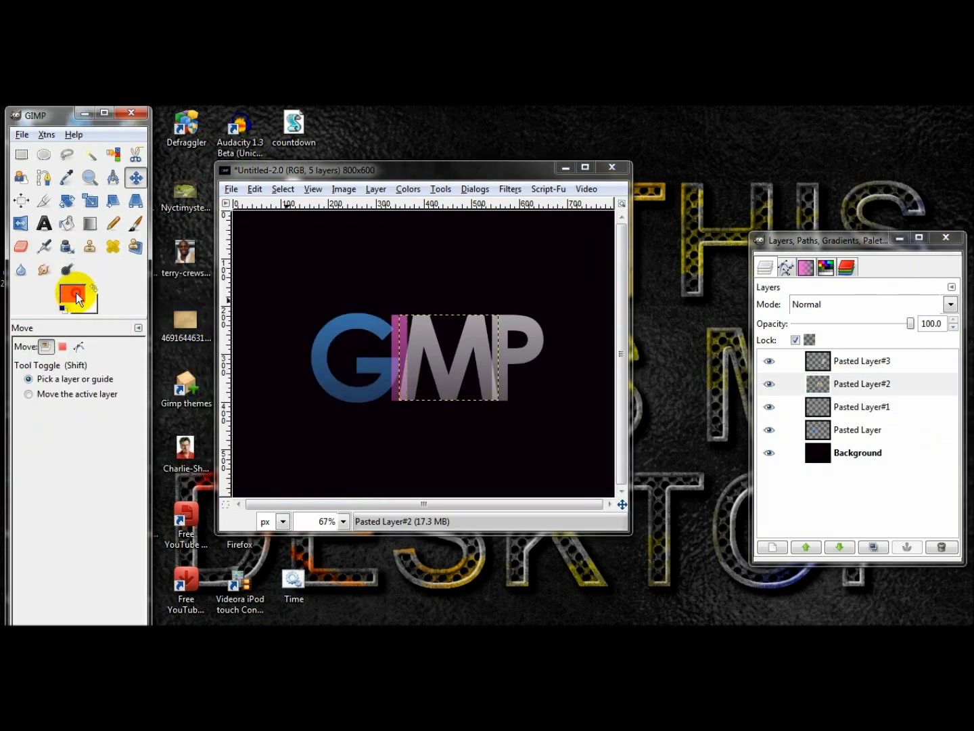
pyautogui.click(250, 406)
pyautogui.click(284, 456)
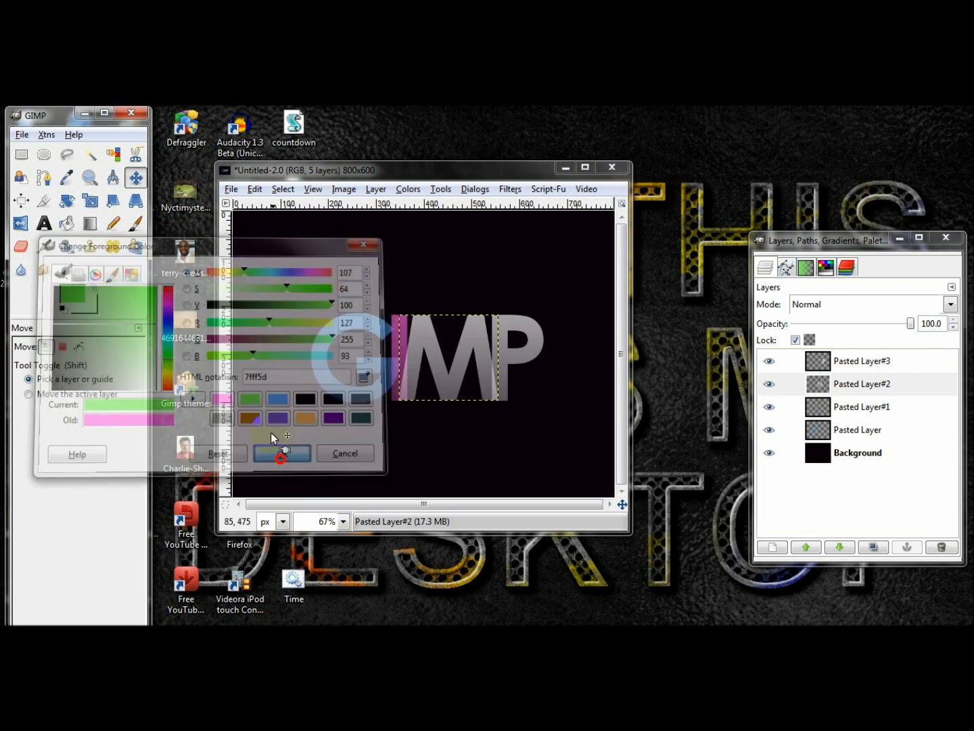
pyautogui.moveTo(74, 299); pyautogui.dragTo(341, 369)
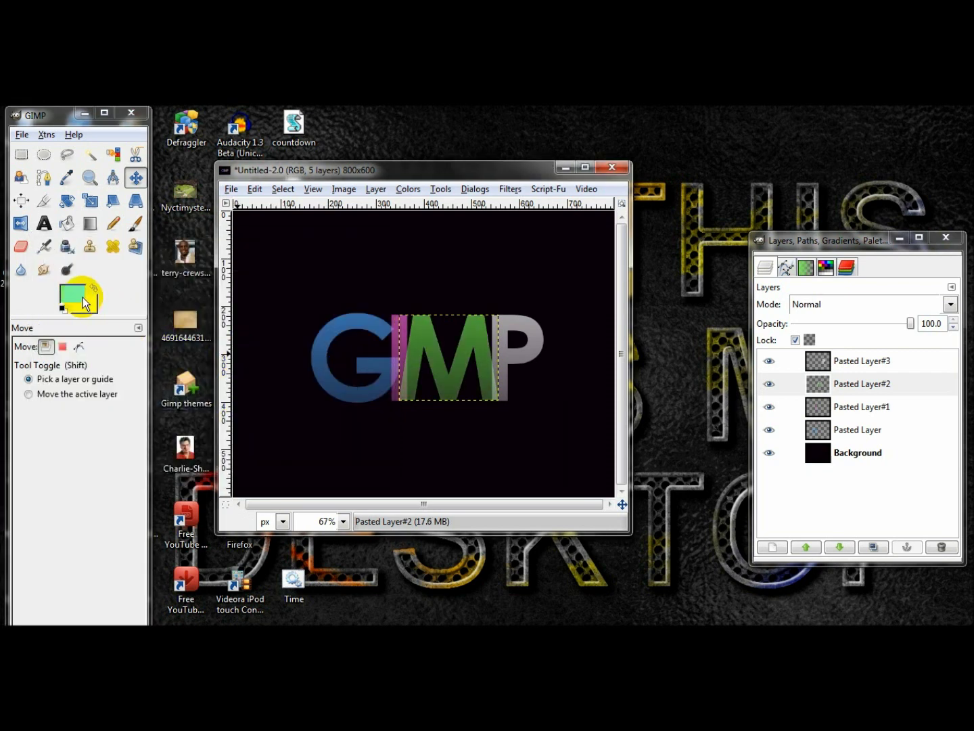
# Fill the transparency-locked P letter layer with purple from the recent colors
pyautogui.click(858, 363)
pyautogui.click(73, 293)
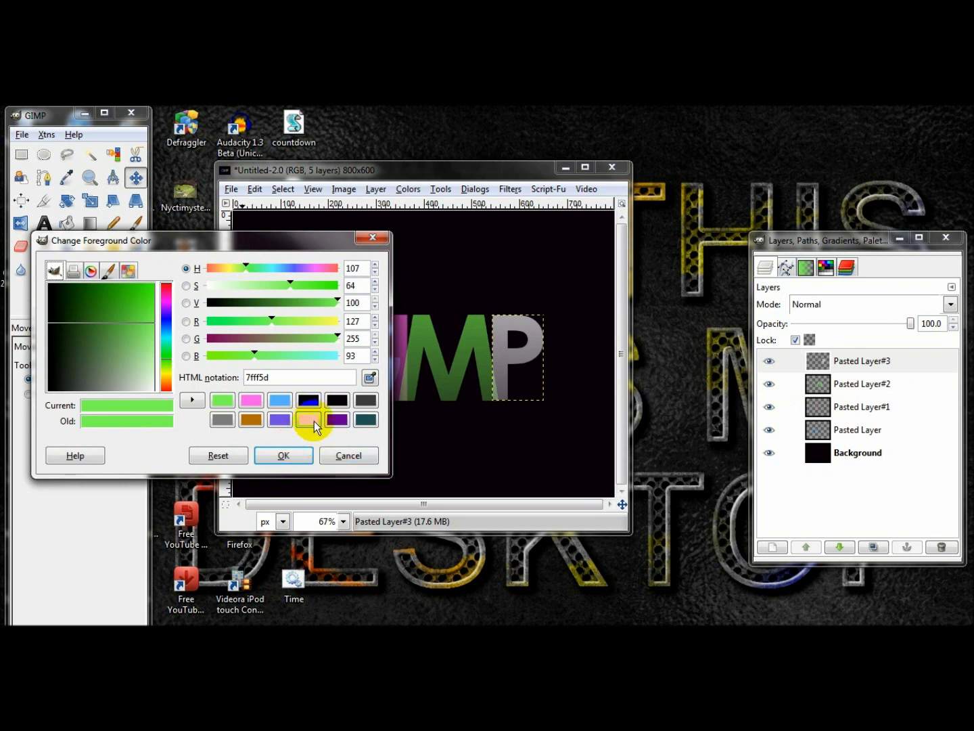
pyautogui.click(287, 417)
pyautogui.click(292, 454)
pyautogui.moveTo(72, 293); pyautogui.dragTo(531, 365)
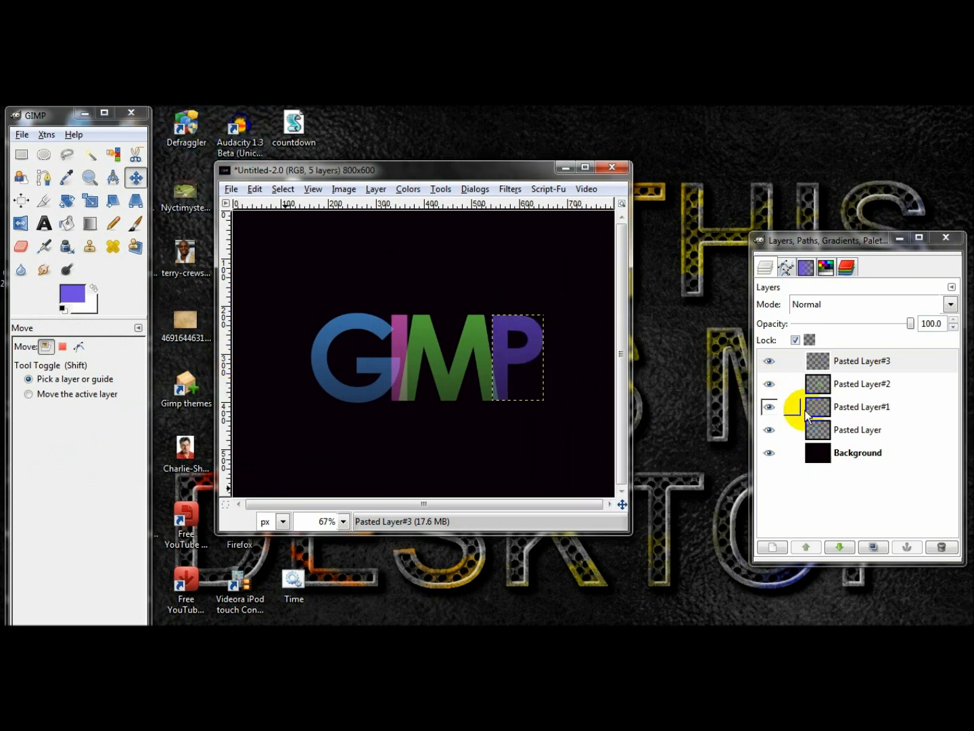
# Compare the colored letters with and without the dark background by repeatedly hiding and showing the Background layer
pyautogui.click(771, 452)
pyautogui.click(770, 453)
pyautogui.click(771, 453)
pyautogui.click(770, 452)
pyautogui.click(770, 451)
pyautogui.click(769, 452)
pyautogui.click(770, 452)
pyautogui.click(771, 452)
pyautogui.click(770, 452)
# With the Background layer hidden, merge the four visible letter layers into one layer, and show the Background again
pyautogui.click(771, 451)
pyautogui.click(796, 339)
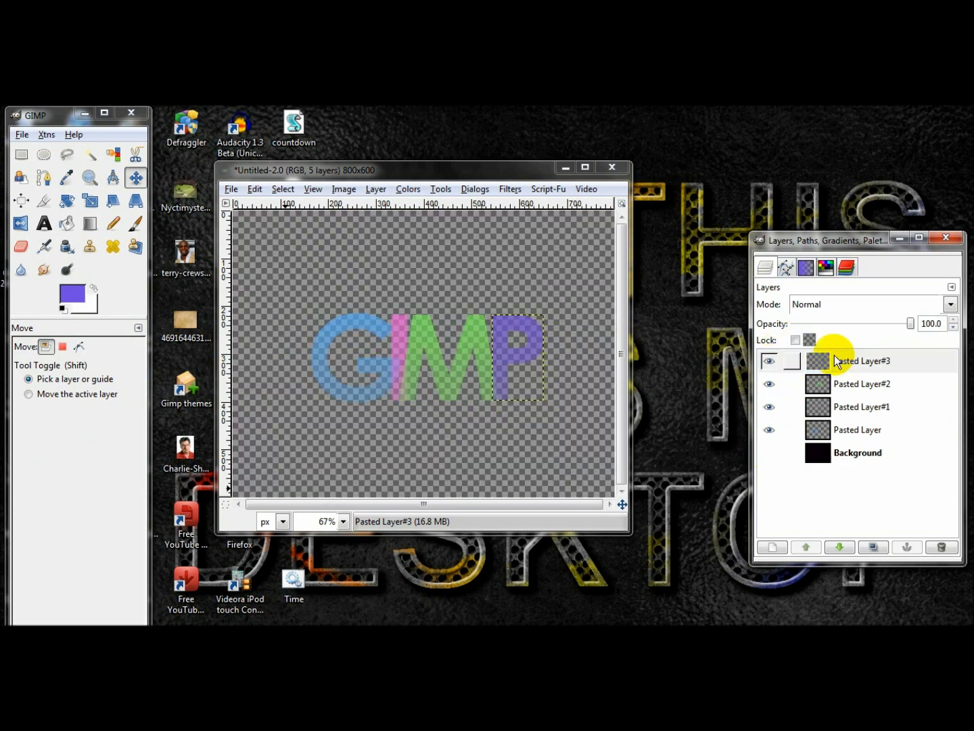
pyautogui.rightClick(839, 372)
pyautogui.click(868, 439)
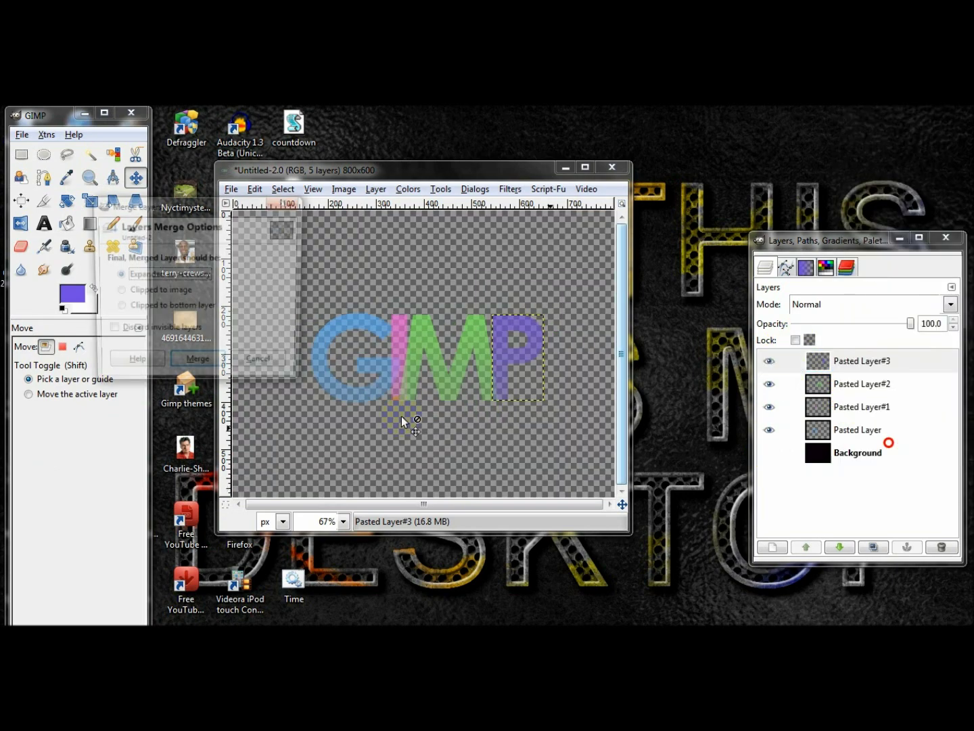
pyautogui.click(198, 365)
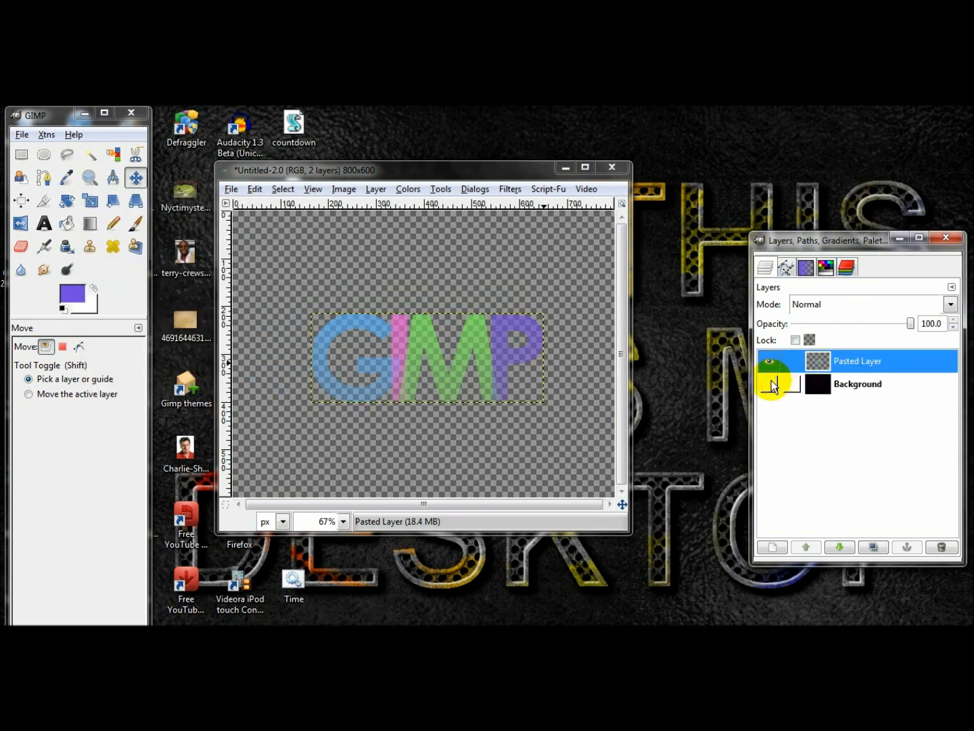
pyautogui.click(771, 383)
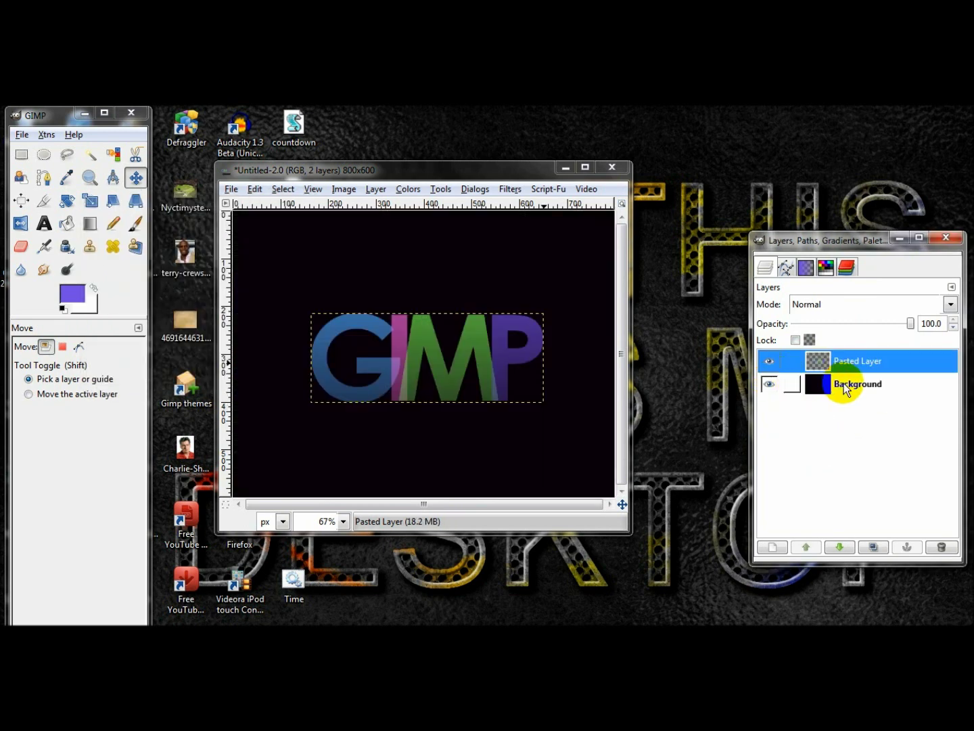
# Expand the merged GIMP text layer to the full image size and check it by hiding and showing it
pyautogui.rightClick(845, 358)
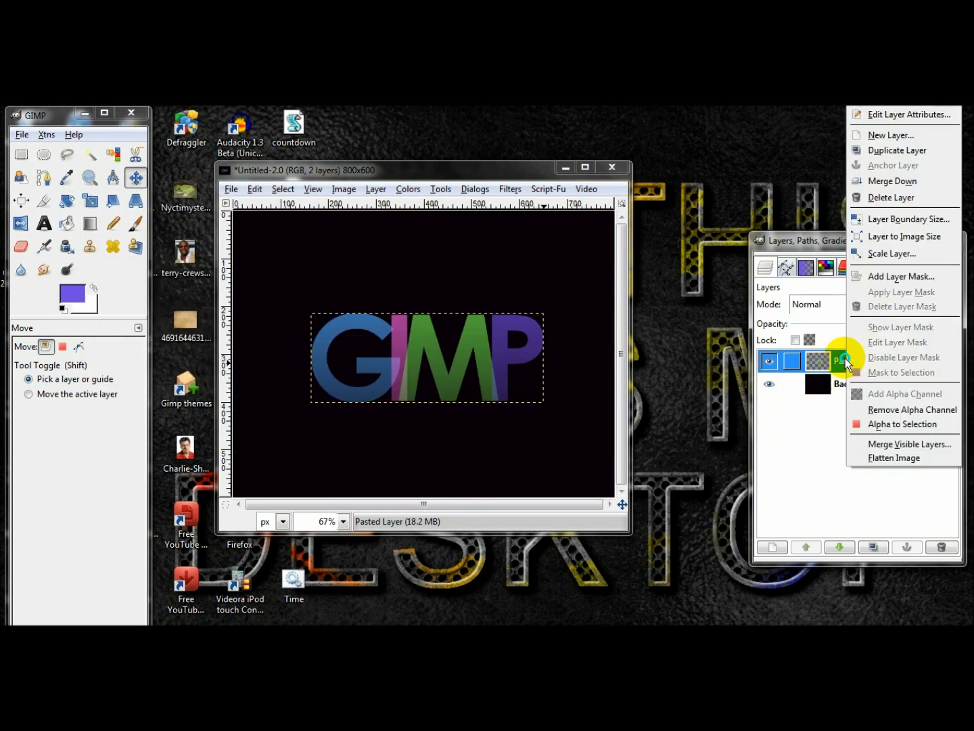
pyautogui.click(867, 242)
pyautogui.click(770, 360)
pyautogui.click(770, 360)
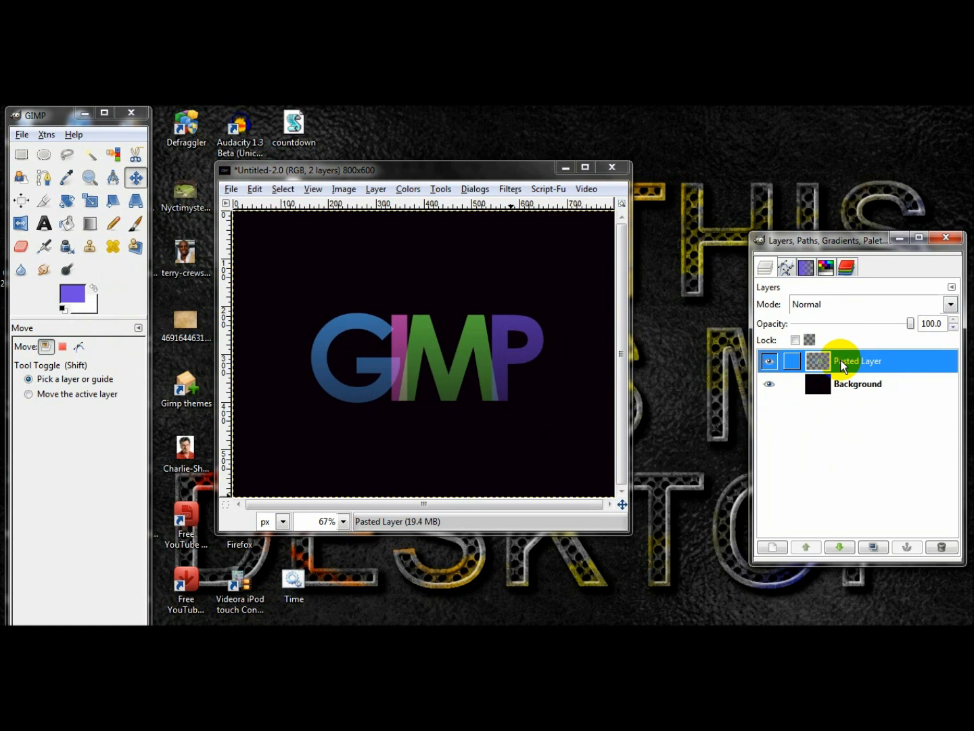
# Reduce the saturation and raise the lightness of the merged text layer with Hue-Saturation
pyautogui.click(406, 189)
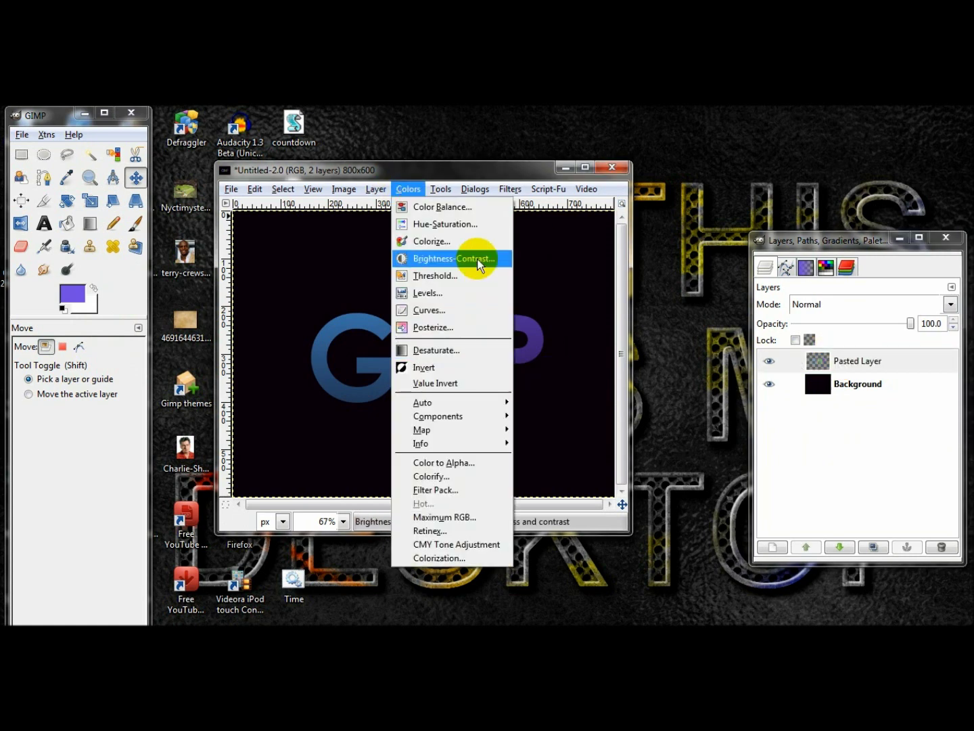
pyautogui.click(469, 227)
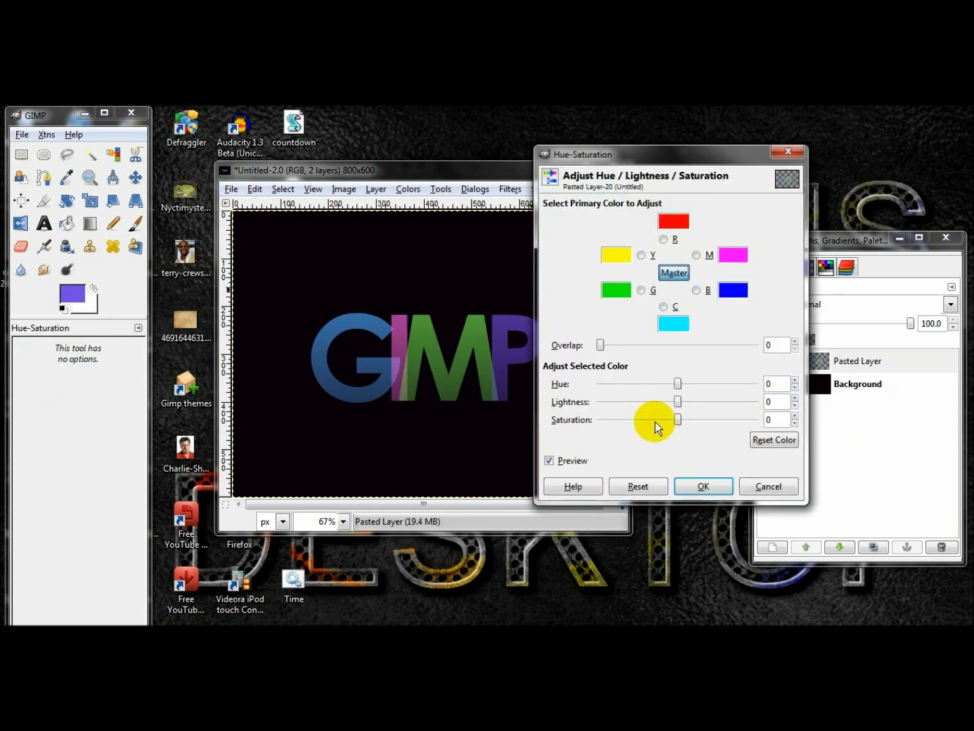
pyautogui.moveTo(677, 417); pyautogui.dragTo(639, 418)
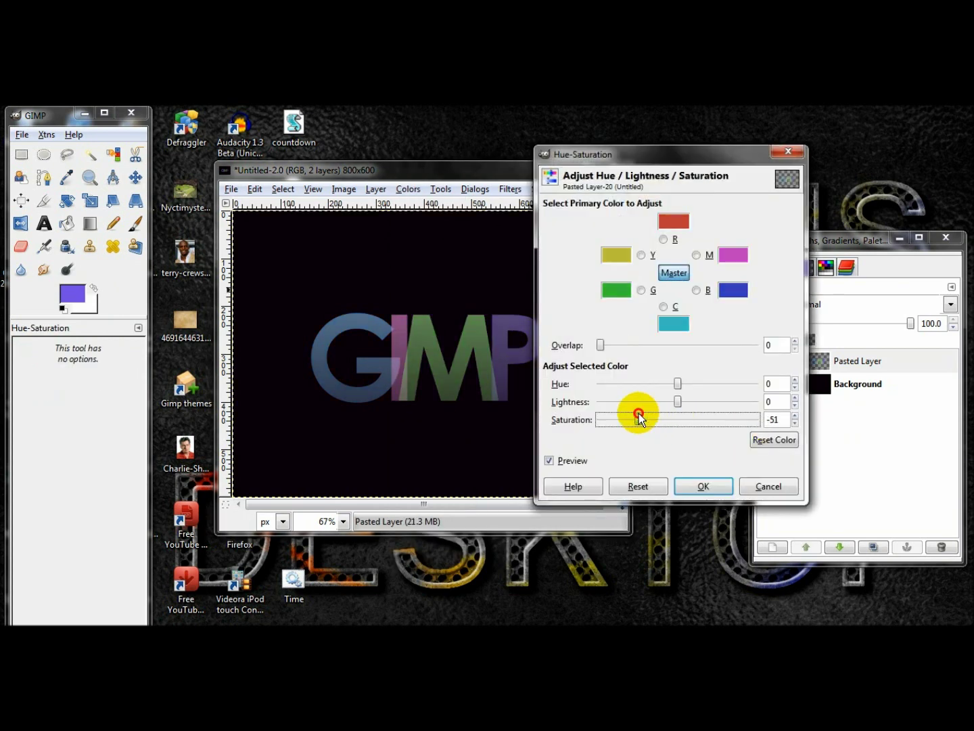
pyautogui.moveTo(678, 401); pyautogui.dragTo(708, 402)
pyautogui.moveTo(638, 419); pyautogui.dragTo(653, 419)
pyautogui.click(716, 485)
pyautogui.click(815, 359)
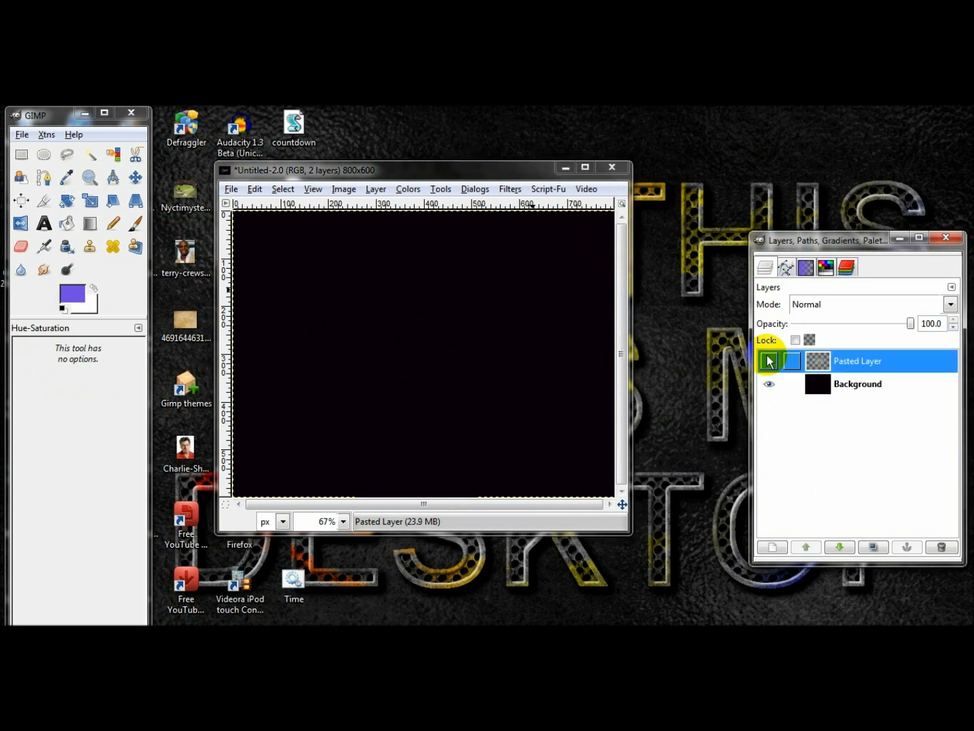
# Duplicate the merged text layer once and make the lower original the active layer
pyautogui.click(873, 544)
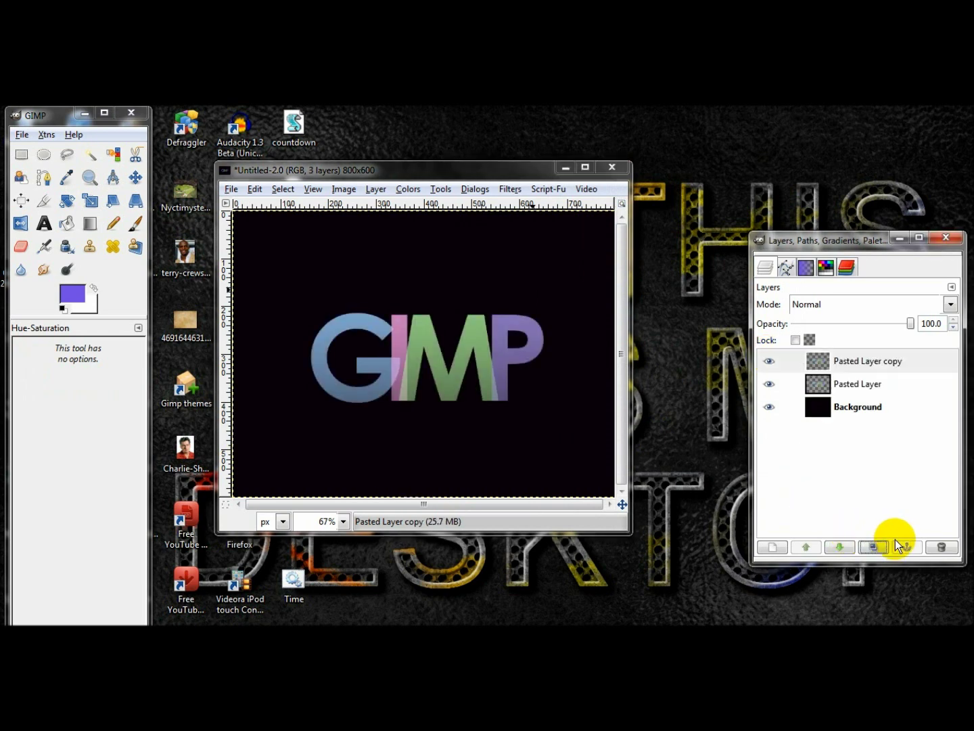
pyautogui.click(941, 545)
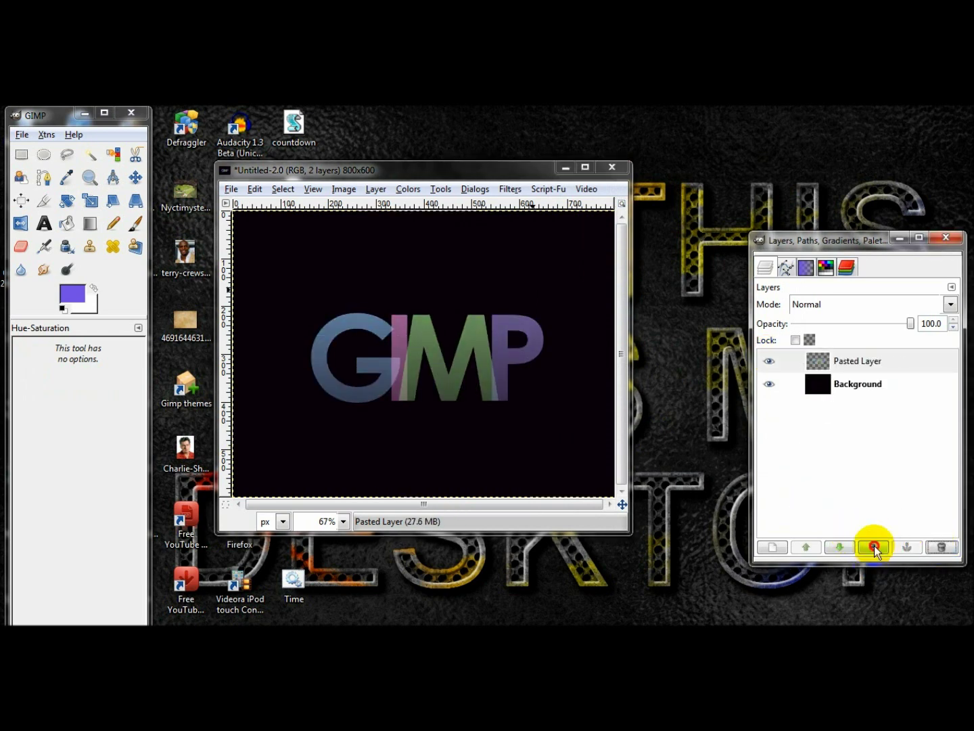
pyautogui.click(873, 546)
pyautogui.click(847, 384)
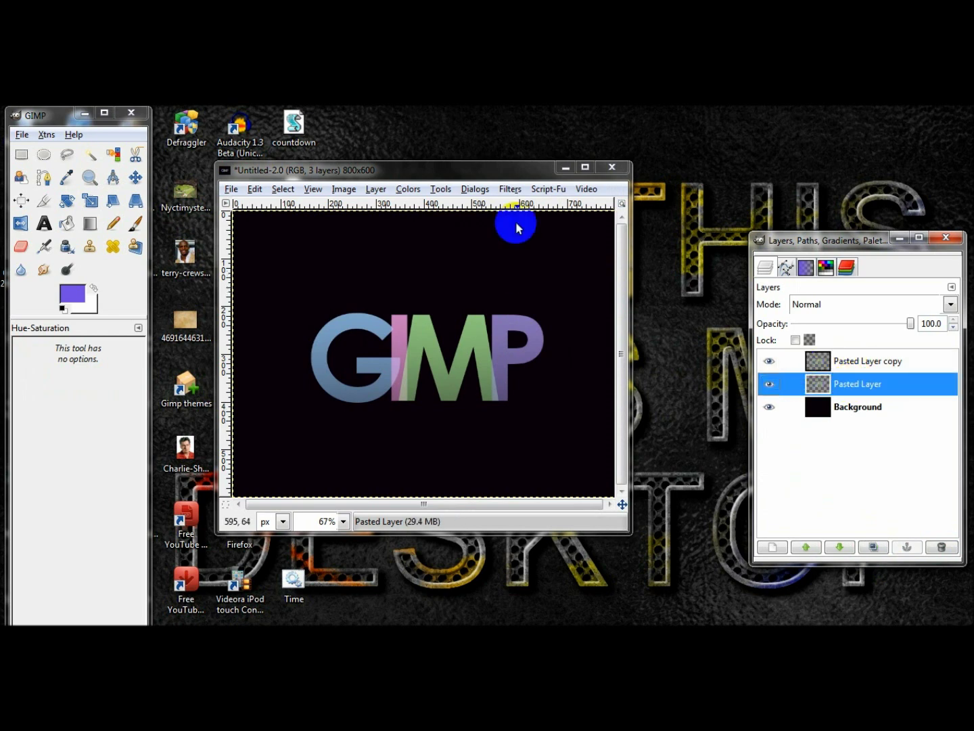
# Apply a Gaussian Blur with a 10 px radius to the lower text layer and compare it with the sharp copy hidden and shown
pyautogui.click(510, 189)
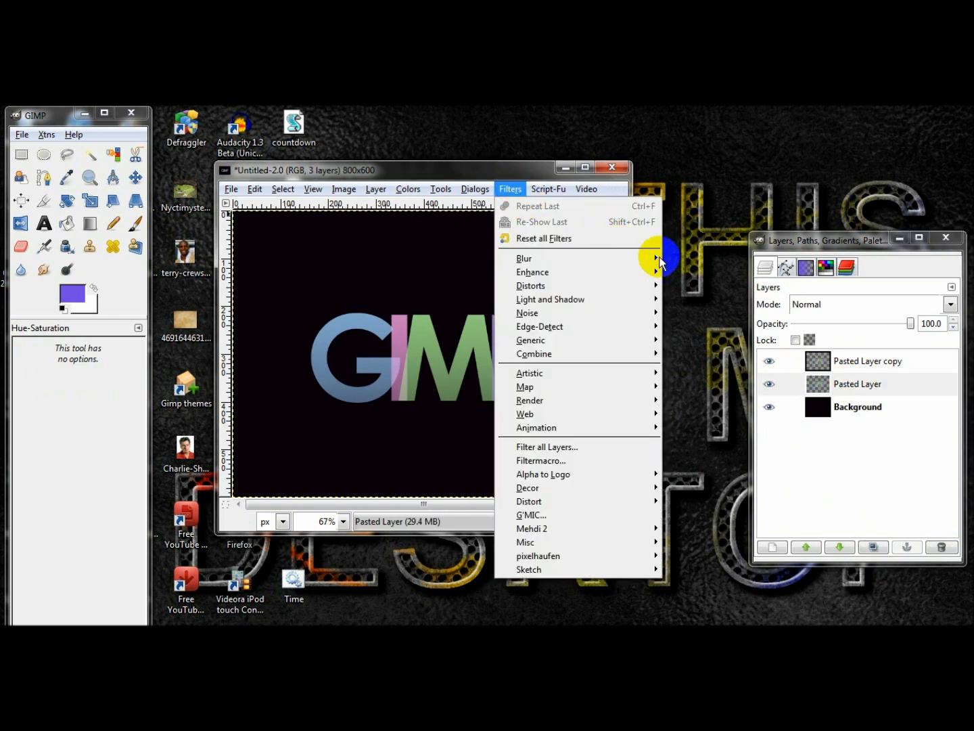
pyautogui.click(679, 274)
pyautogui.doubleClick(206, 474)
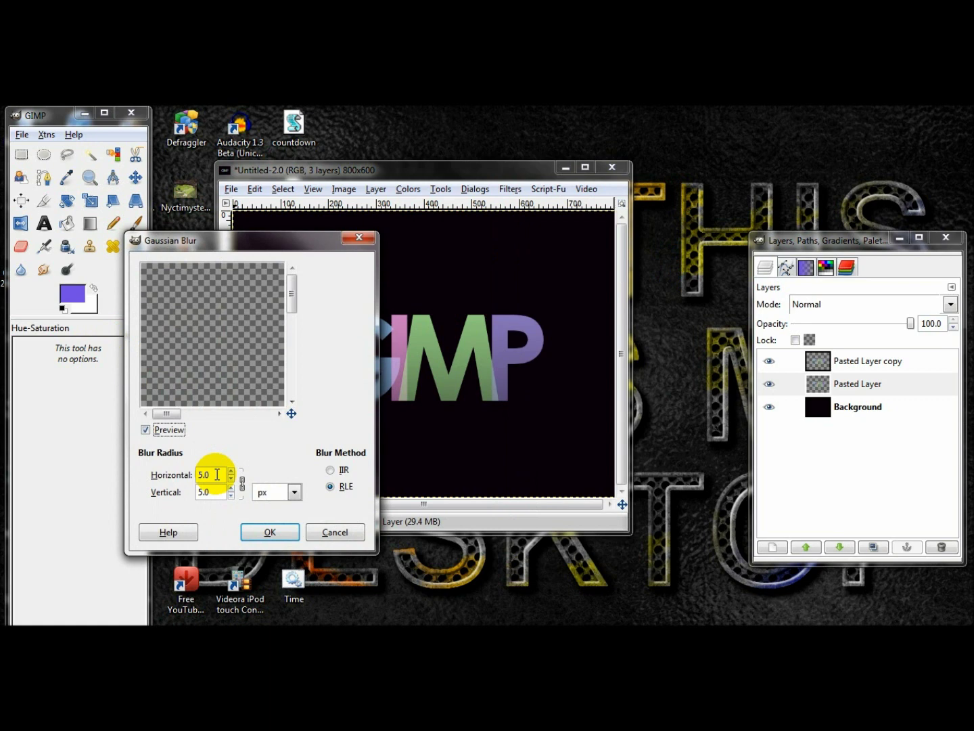
pyautogui.write('10')
pyautogui.click(275, 532)
pyautogui.click(812, 361)
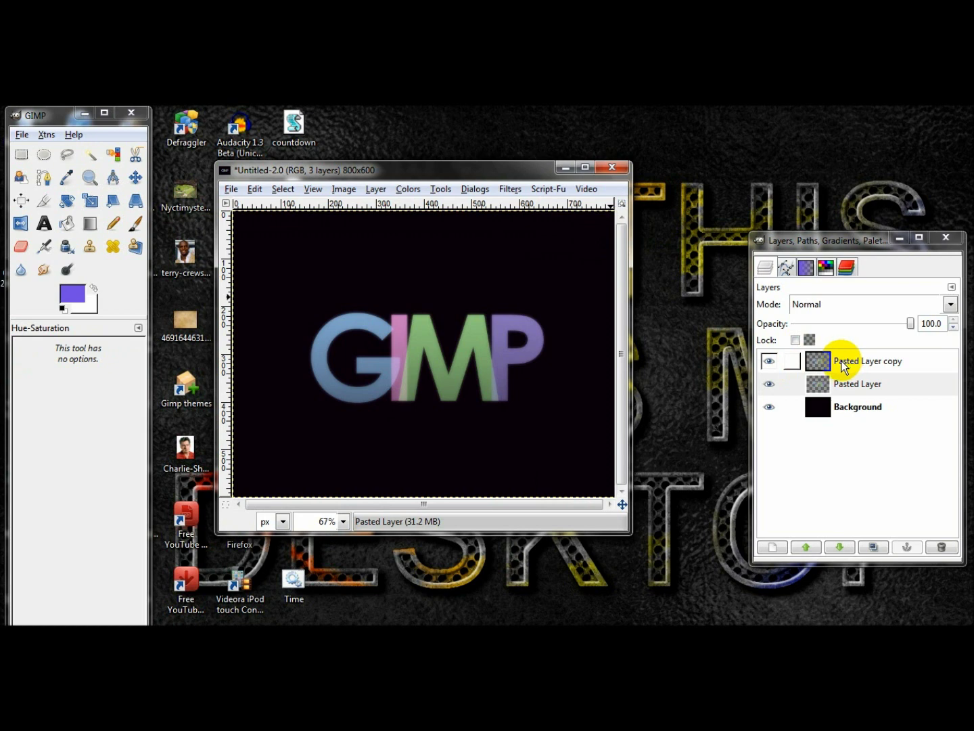
pyautogui.click(771, 362)
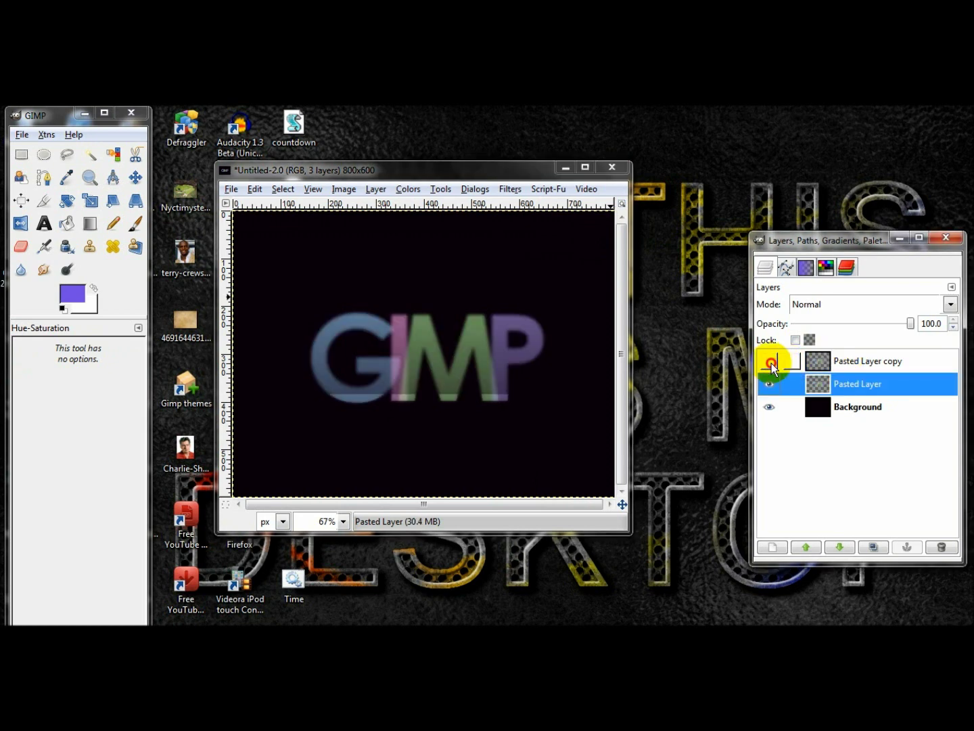
pyautogui.click(769, 358)
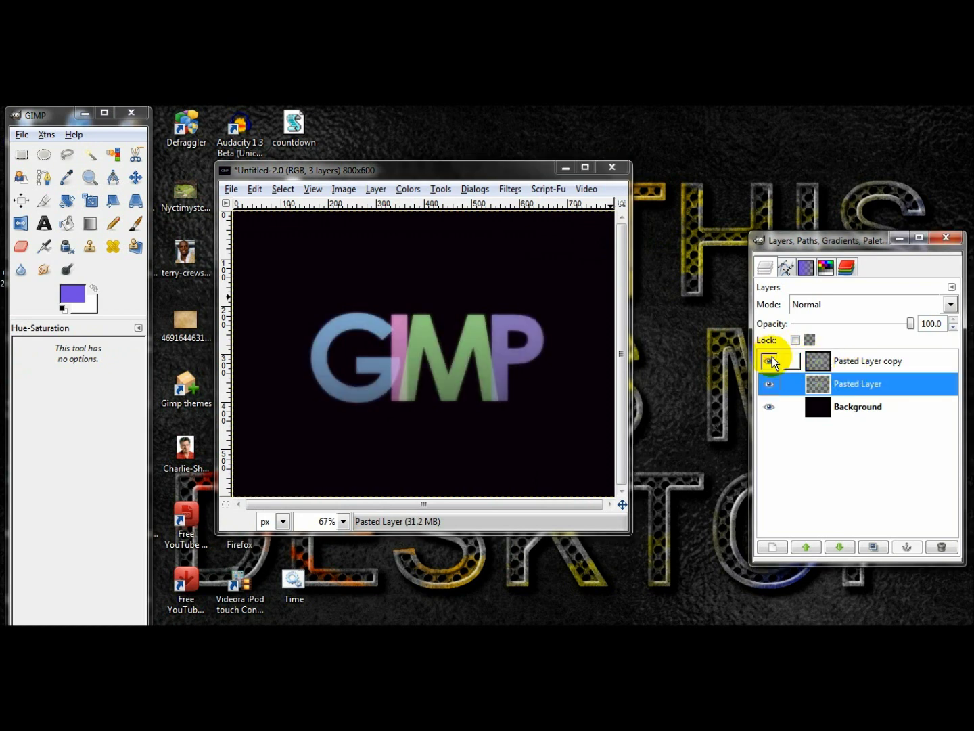
# Apply a linear Motion Blur to the lower text layer with length 60 and angle 0
pyautogui.click(510, 189)
pyautogui.click(509, 189)
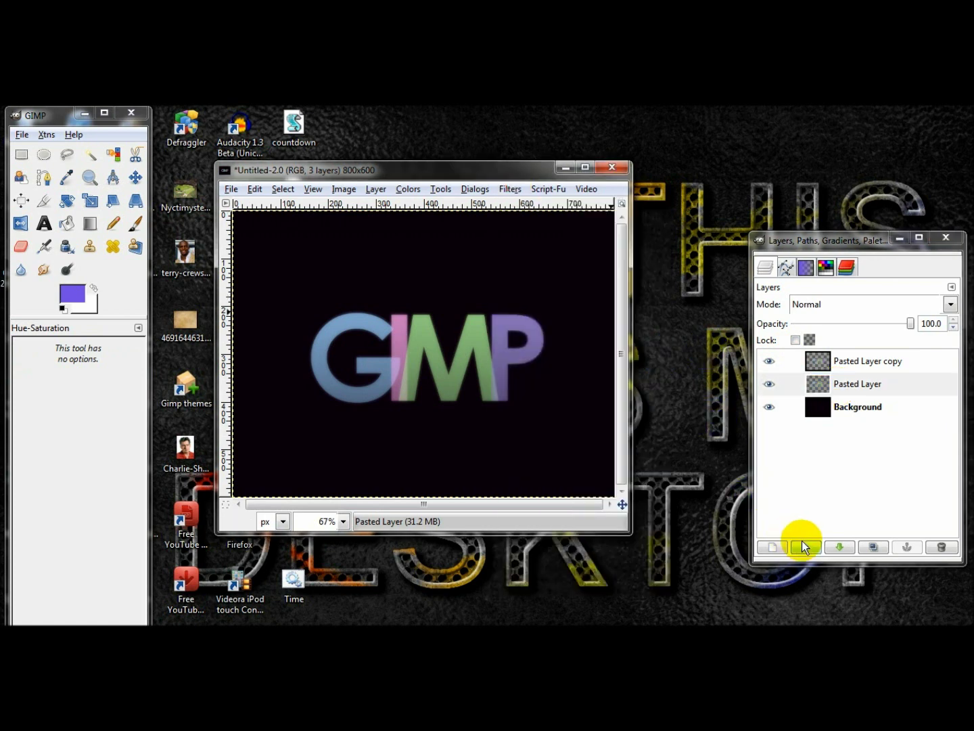
pyautogui.click(510, 188)
pyautogui.moveTo(660, 272)
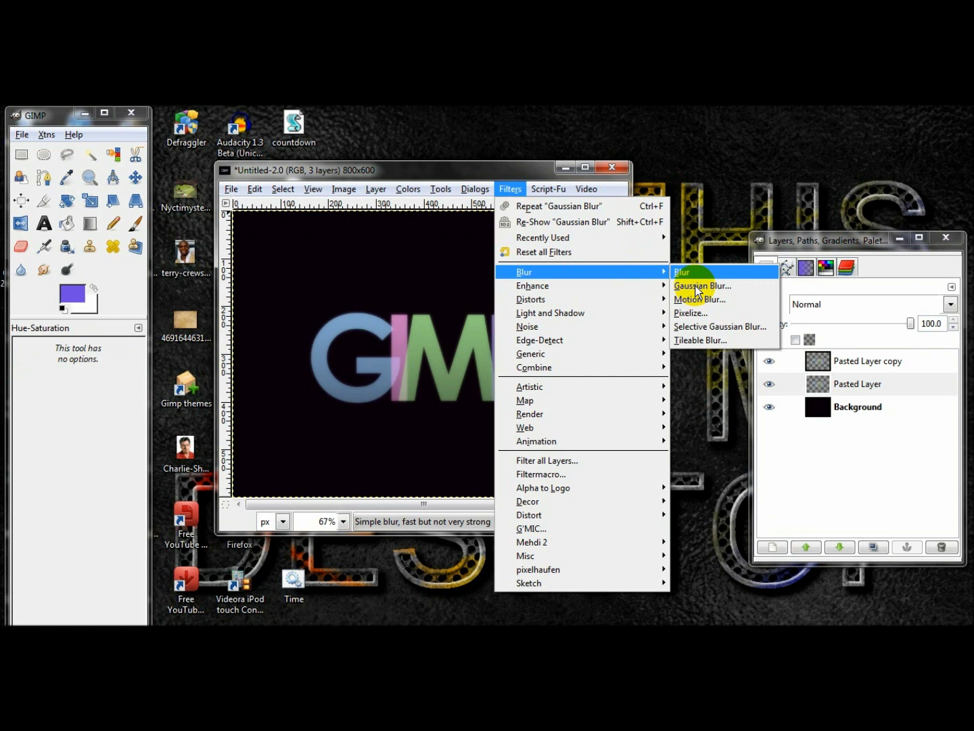
pyautogui.click(697, 296)
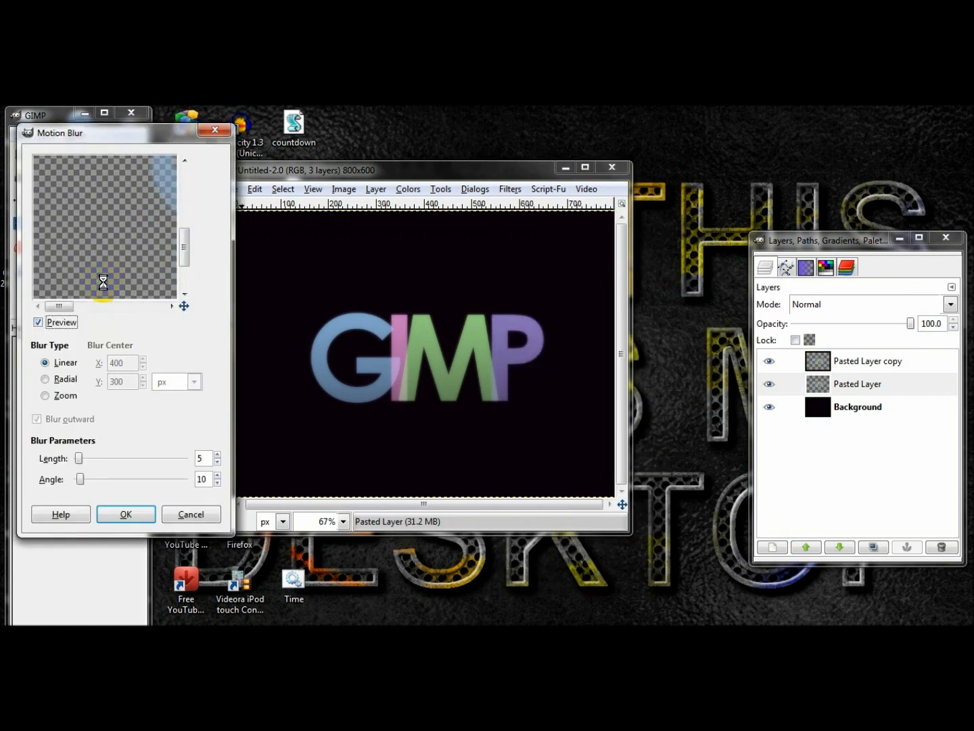
pyautogui.moveTo(65, 305)
pyautogui.mouseDown()
pyautogui.moveTo(101, 298)
pyautogui.moveTo(71, 305)
pyautogui.moveTo(98, 312)
pyautogui.moveTo(65, 308)
pyautogui.moveTo(75, 311)
pyautogui.mouseUp()
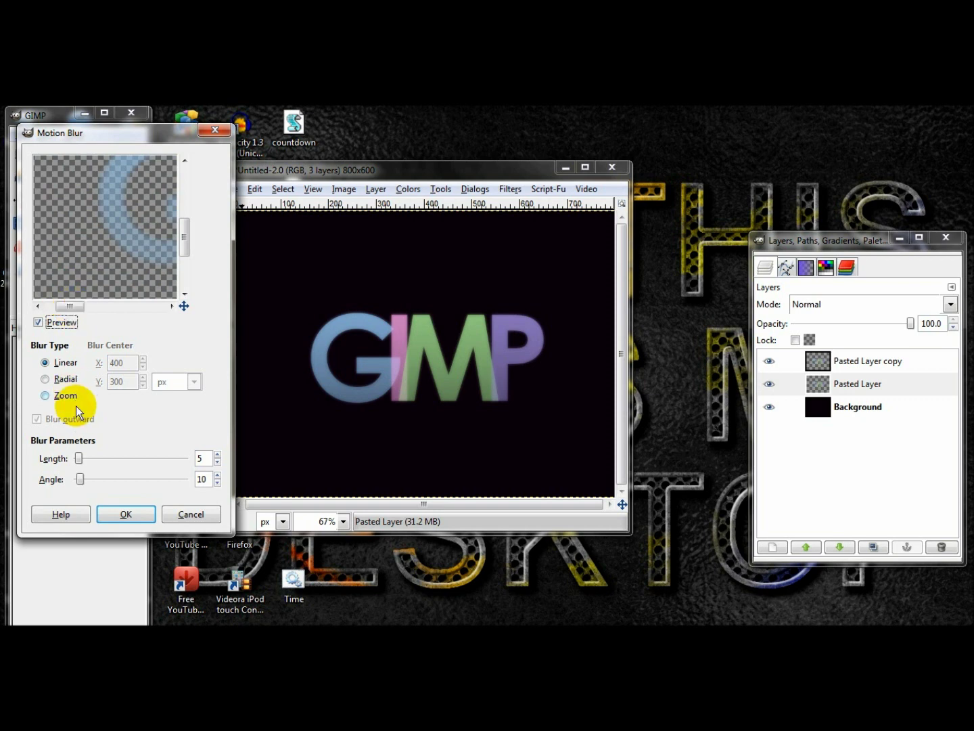
pyautogui.moveTo(81, 477); pyautogui.dragTo(76, 478)
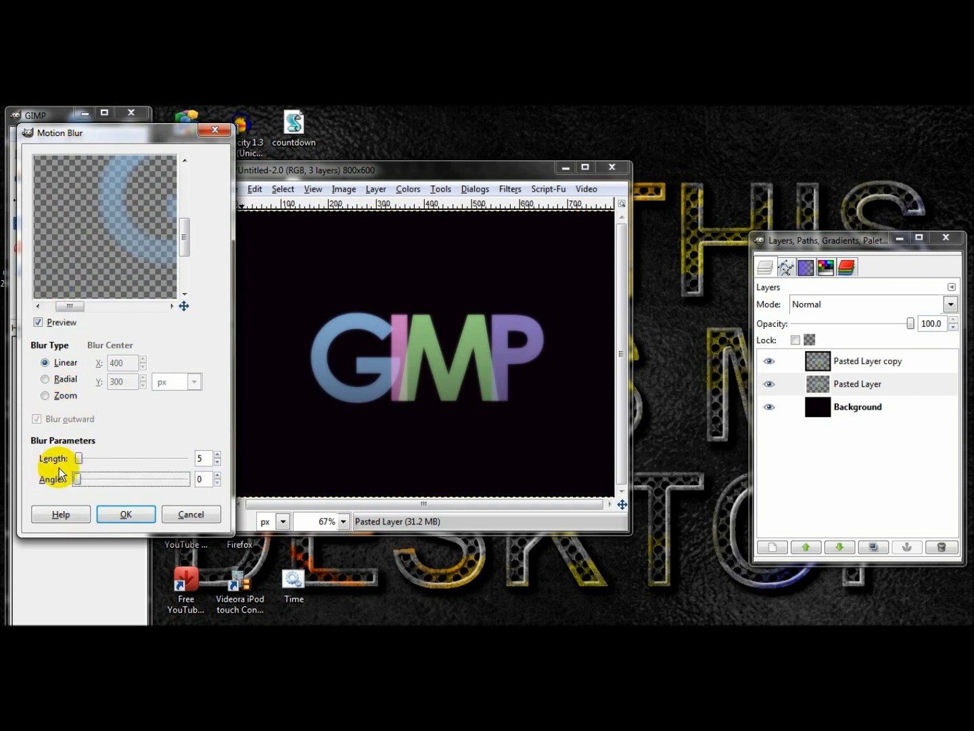
pyautogui.doubleClick(201, 459)
pyautogui.write('3')
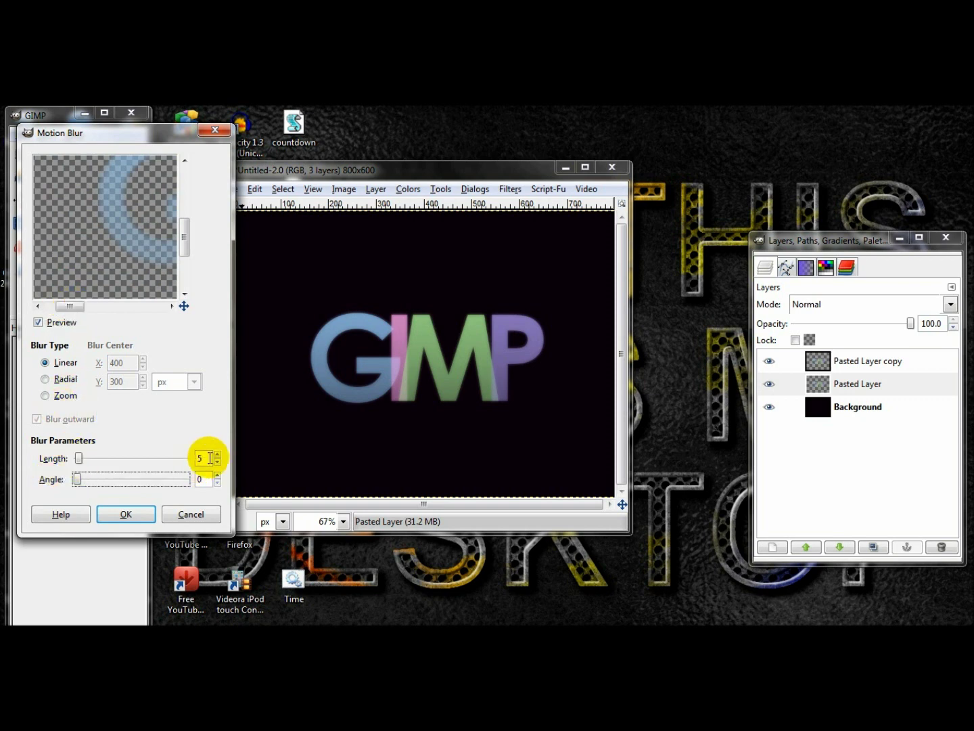
pyautogui.write('0')
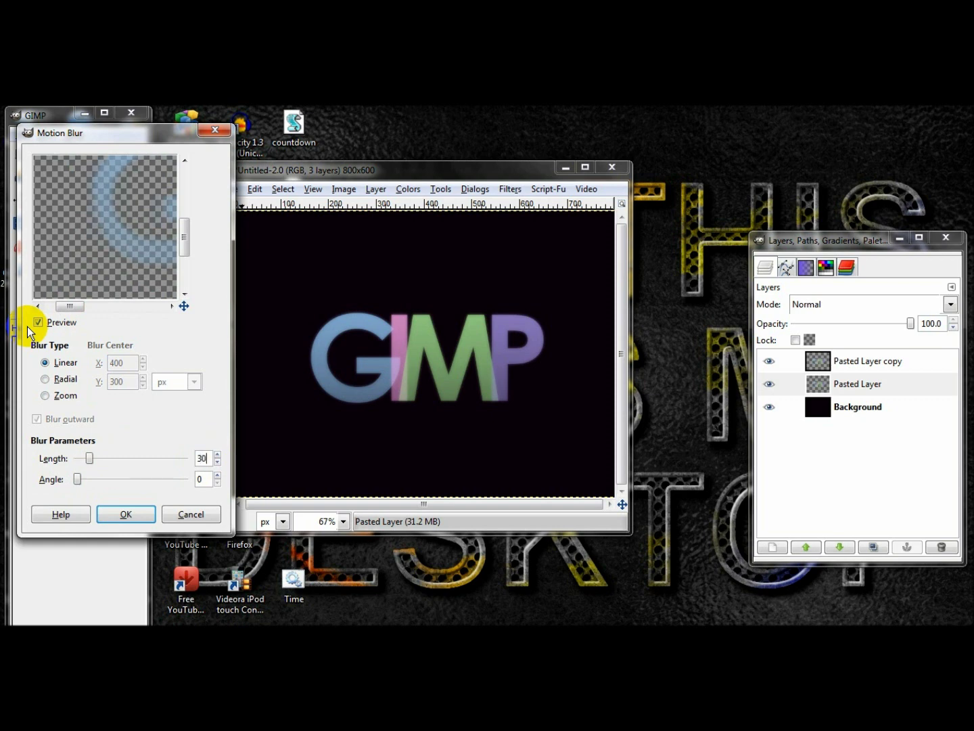
pyautogui.doubleClick(201, 459)
pyautogui.write('6')
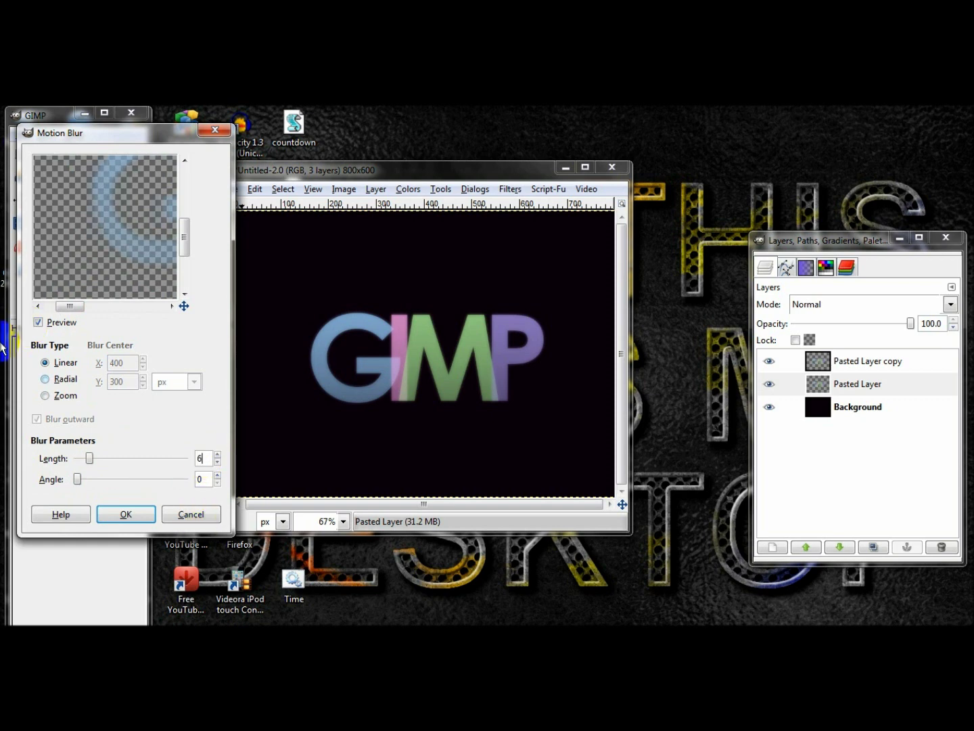
pyautogui.click(122, 514)
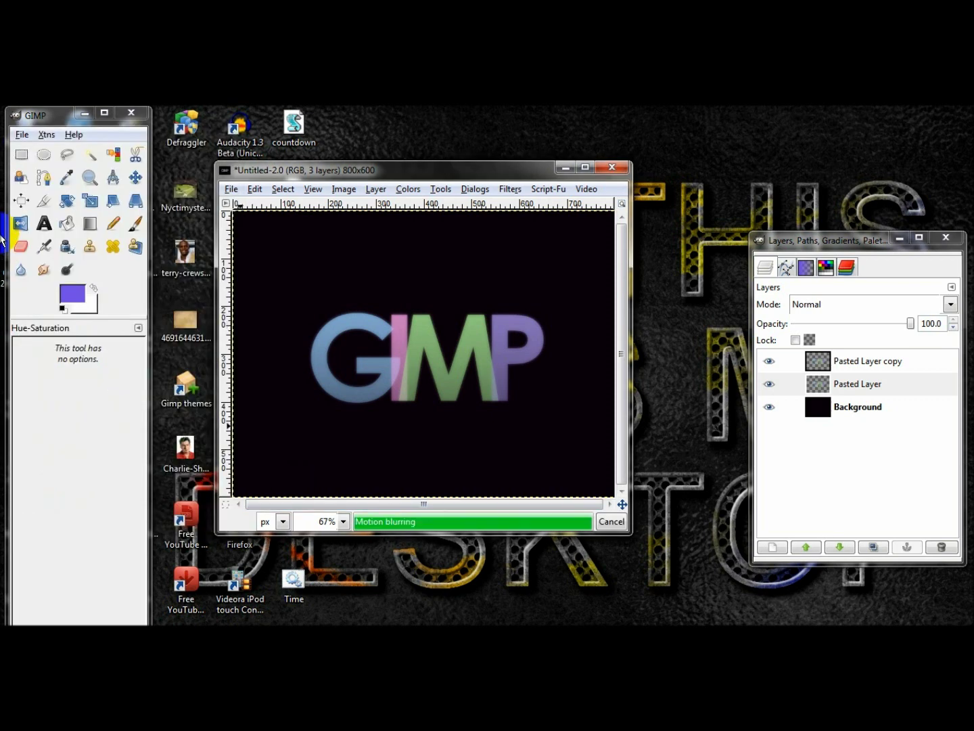
# Apply a second linear Motion Blur to the lower text layer with length 60 and angle 180
pyautogui.click(508, 190)
pyautogui.click(502, 218)
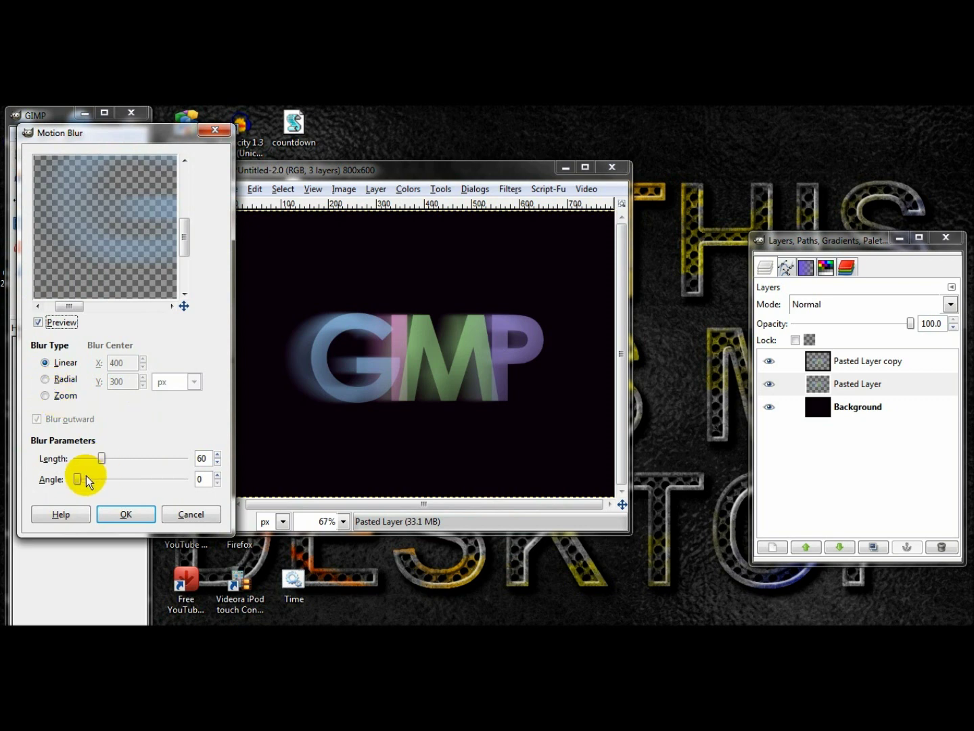
pyautogui.doubleClick(201, 479)
pyautogui.write('18')
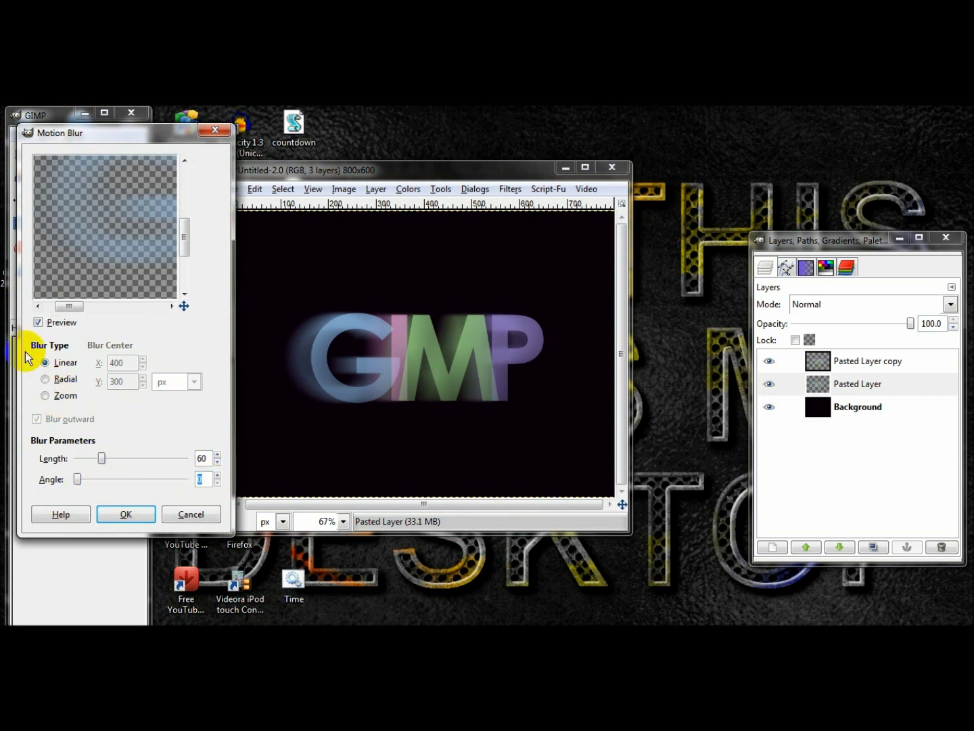
pyautogui.write('0')
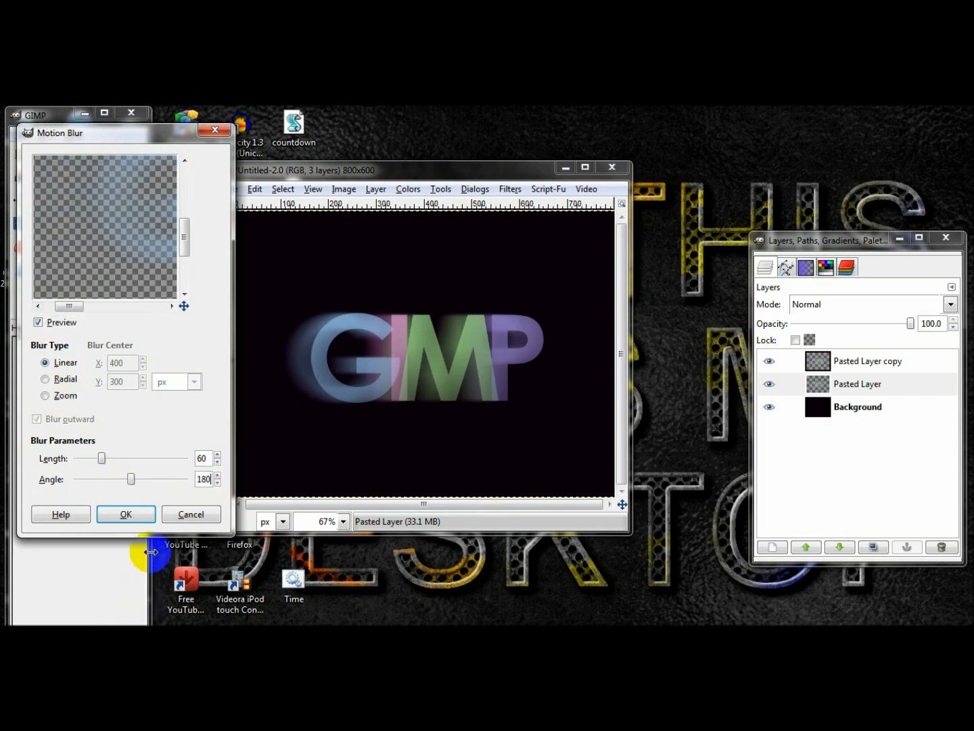
pyautogui.press('Return')
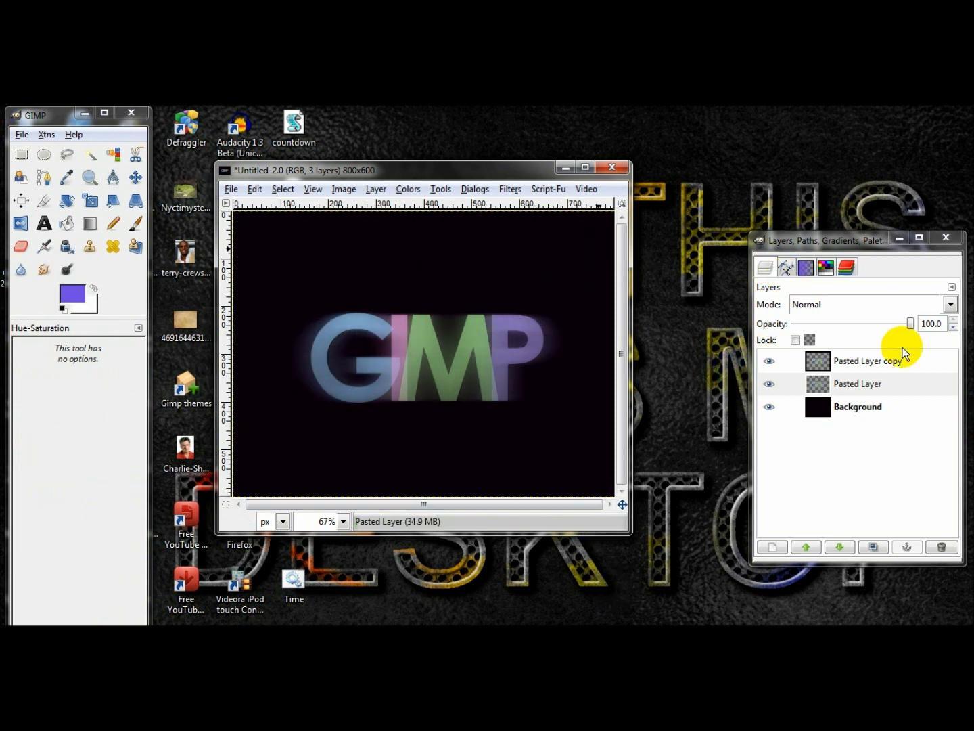
# Try the Screen and Overlay blend modes on the blurred text layer and return it to Normal
pyautogui.click(832, 301)
pyautogui.click(831, 393)
pyautogui.click(822, 307)
pyautogui.click(812, 407)
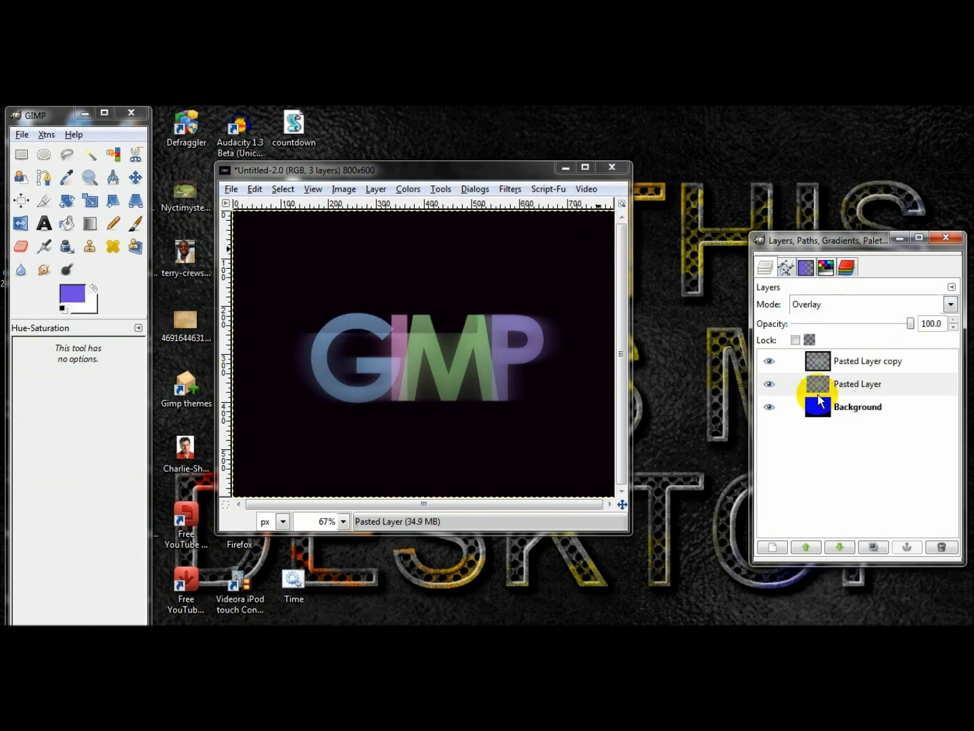
pyautogui.click(809, 303)
pyautogui.click(830, 393)
pyautogui.click(811, 304)
pyautogui.click(814, 324)
# Try setting the sharp text copy to Overlay mode and duplicating it four times
pyautogui.click(836, 361)
pyautogui.click(816, 303)
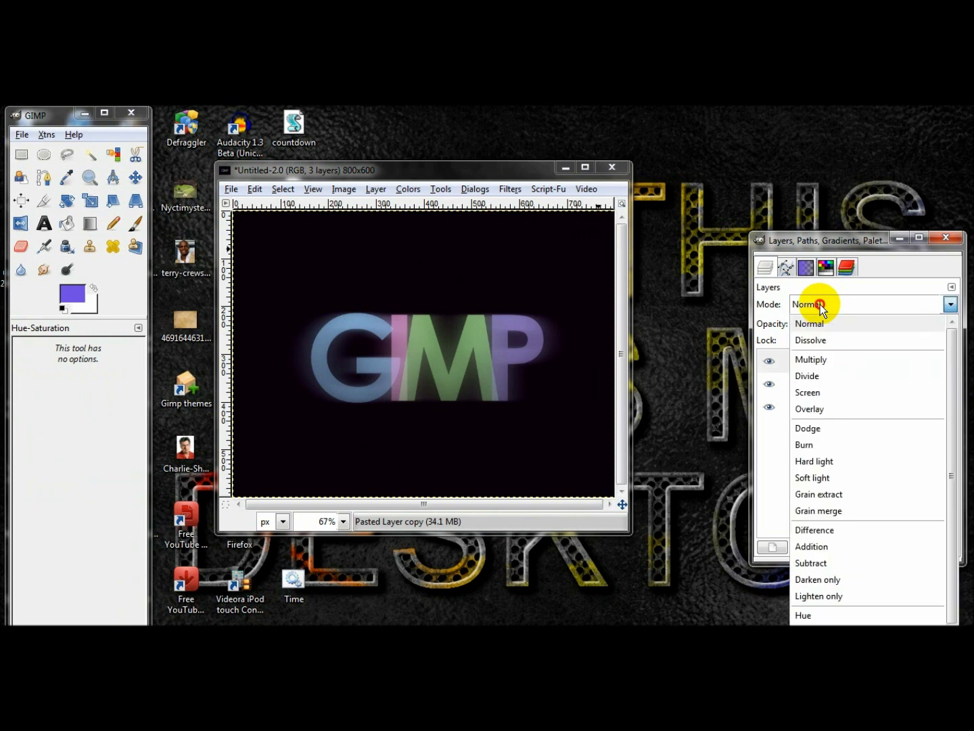
pyautogui.click(834, 405)
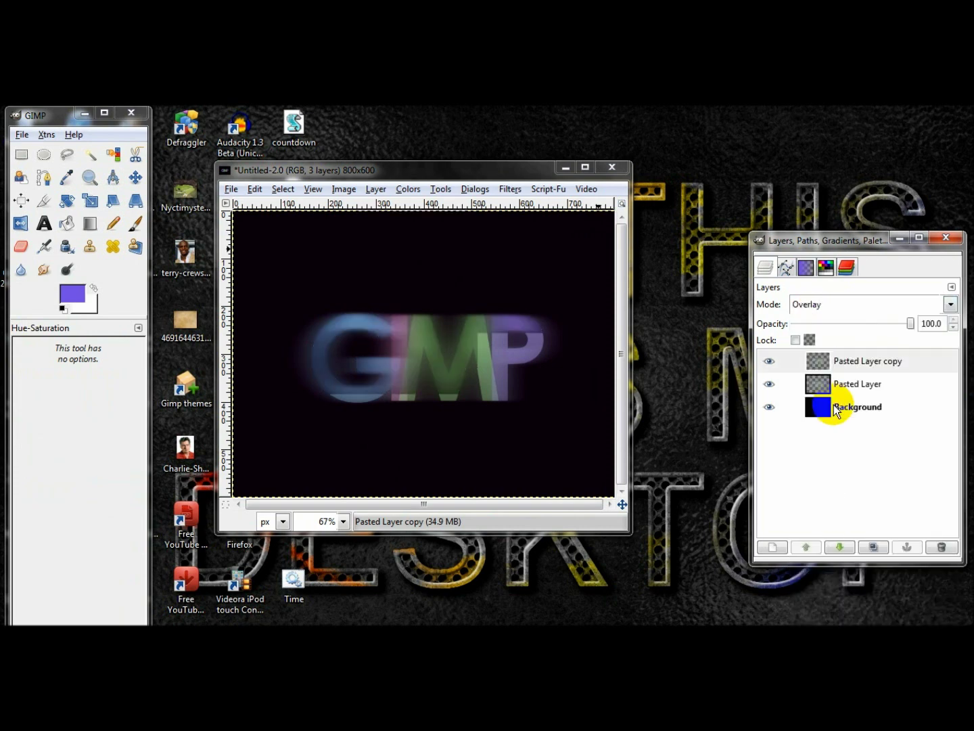
pyautogui.click(874, 546)
pyautogui.click(874, 547)
pyautogui.click(875, 546)
pyautogui.click(874, 547)
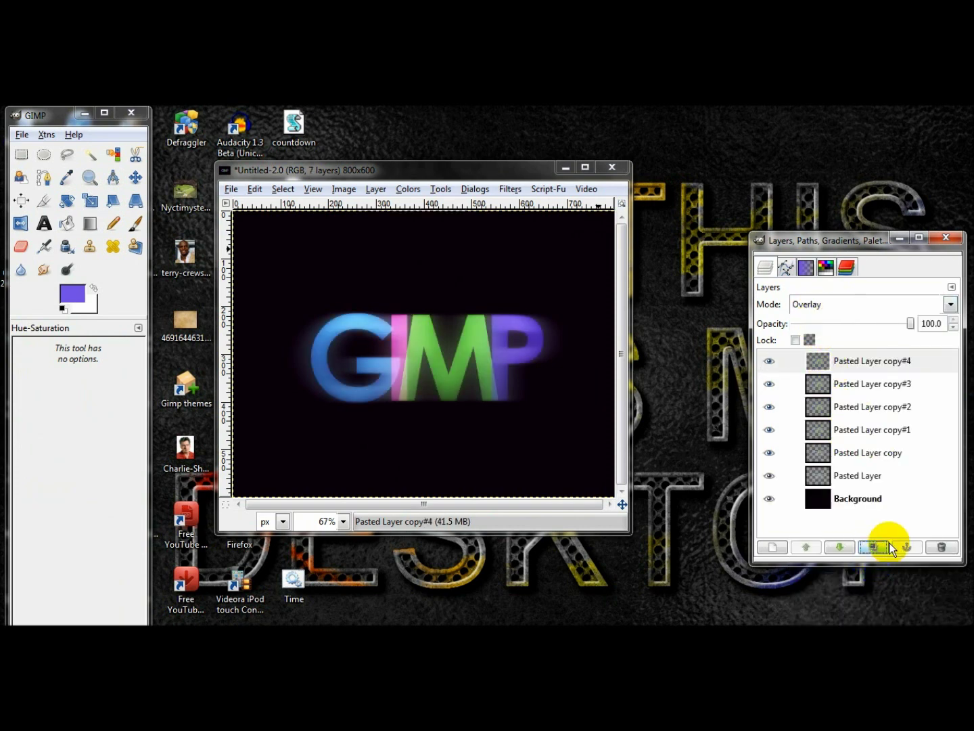
# Delete the four Overlay duplicates and set the sharp text copy back to Normal mode
pyautogui.click(940, 547)
pyautogui.click(941, 546)
pyautogui.click(941, 546)
pyautogui.click(941, 545)
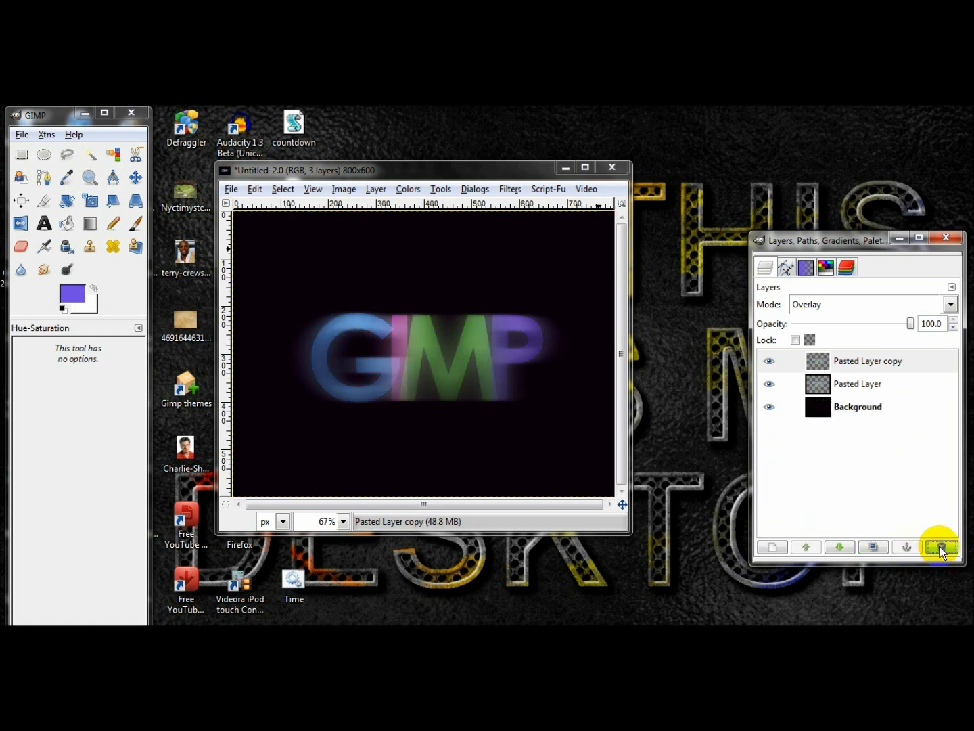
pyautogui.click(825, 304)
pyautogui.click(830, 321)
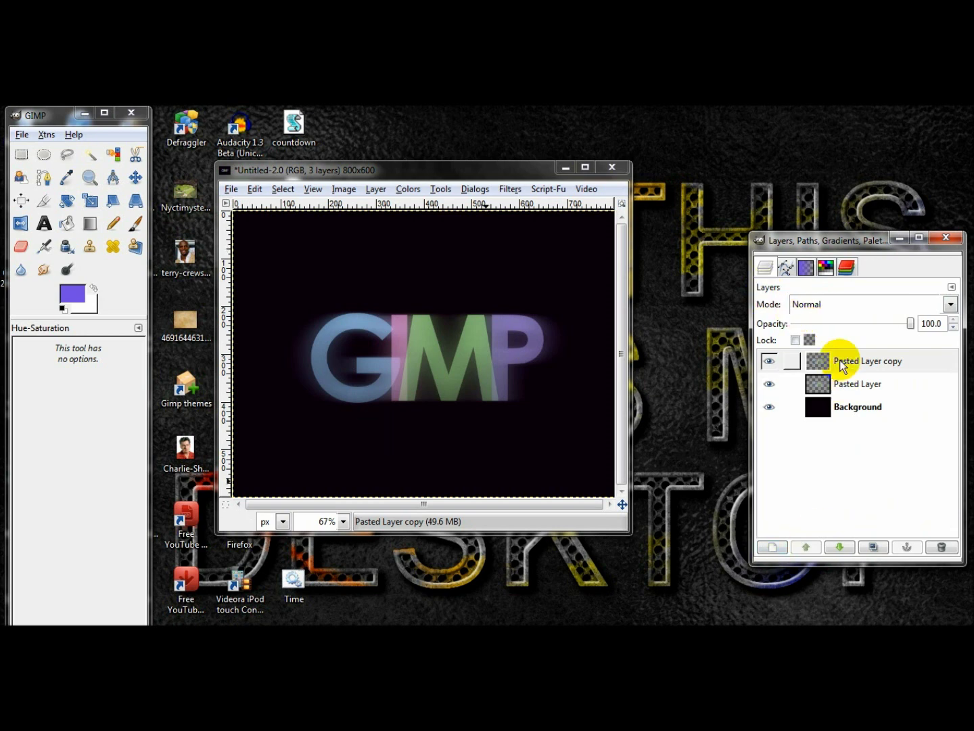
# Try one more duplicate of the sharp text copy, remove it, and compare the text with the copy hidden and shown
pyautogui.click(885, 550)
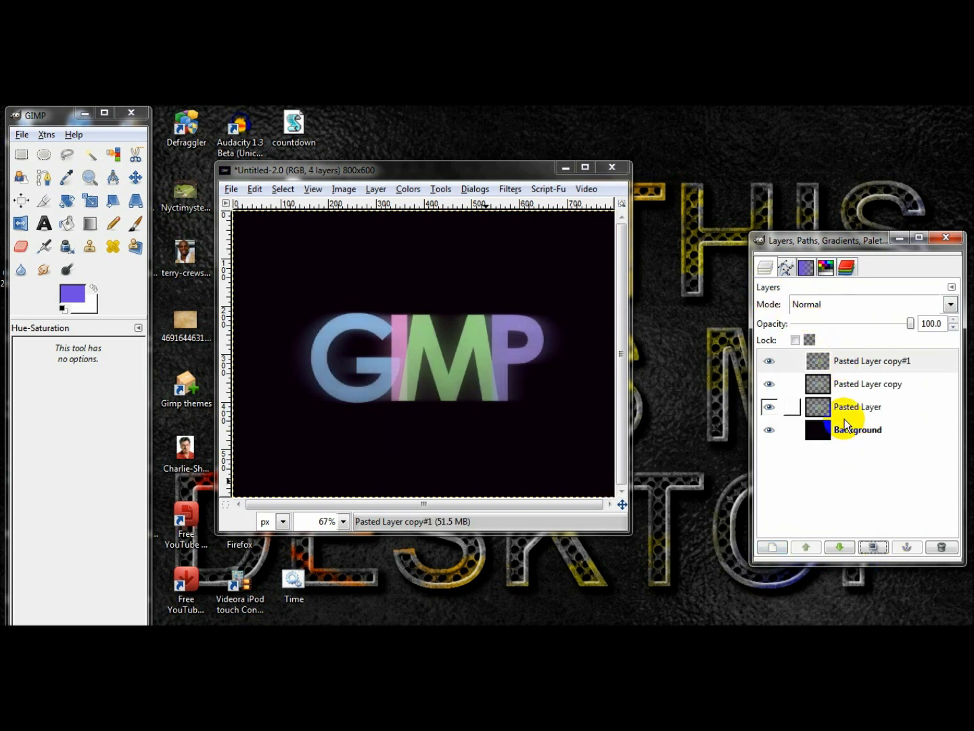
pyautogui.click(942, 548)
pyautogui.click(768, 361)
pyautogui.click(769, 362)
# Set the sharp text copy's lightness to 50 and saturation to 100, and compare the text with the copy hidden and shown
pyautogui.click(409, 191)
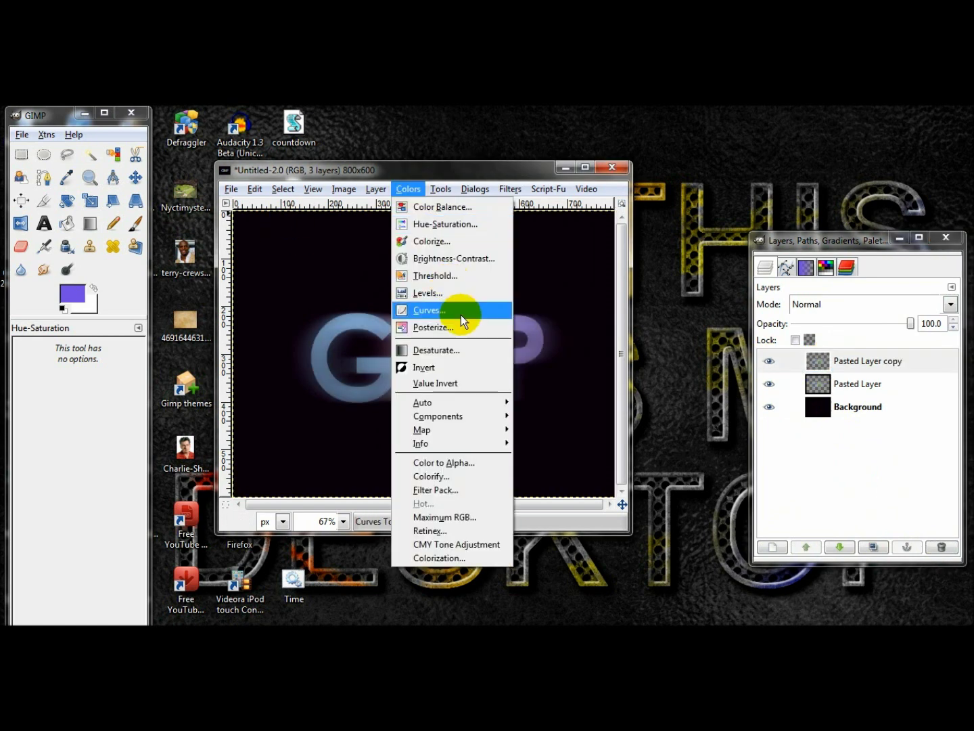
pyautogui.click(433, 223)
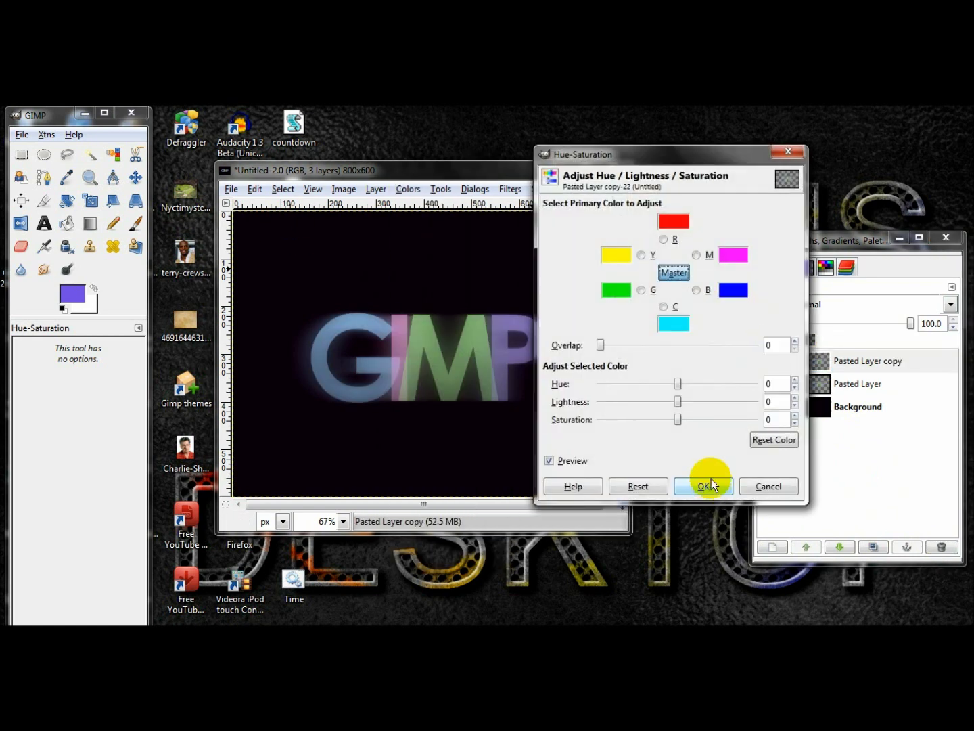
pyautogui.moveTo(679, 417); pyautogui.dragTo(765, 417)
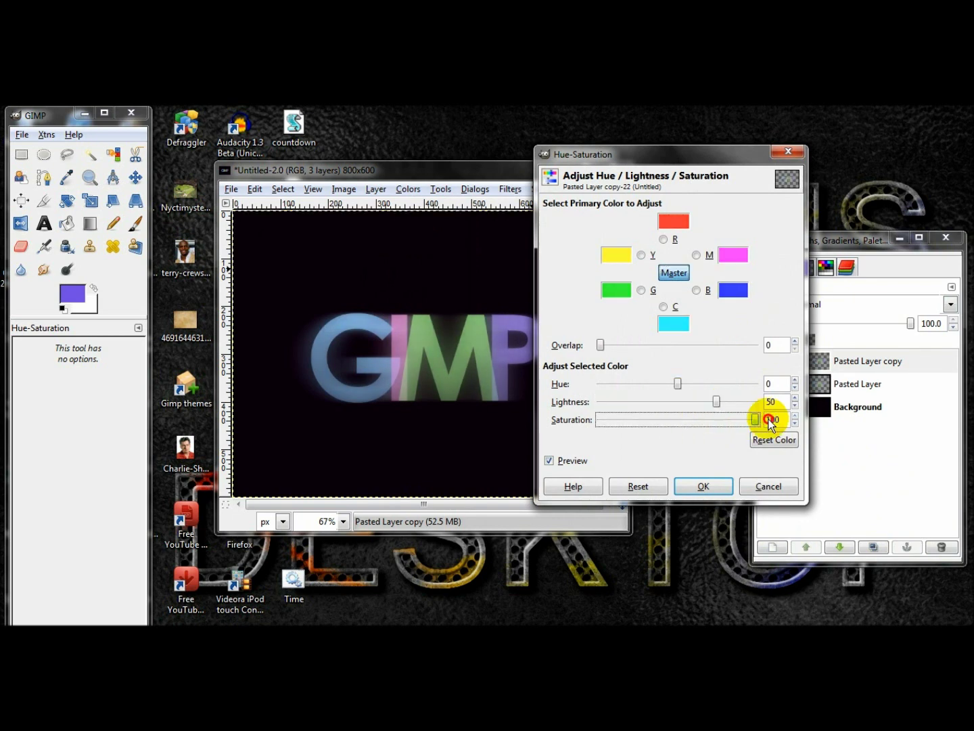
pyautogui.click(705, 481)
pyautogui.click(768, 362)
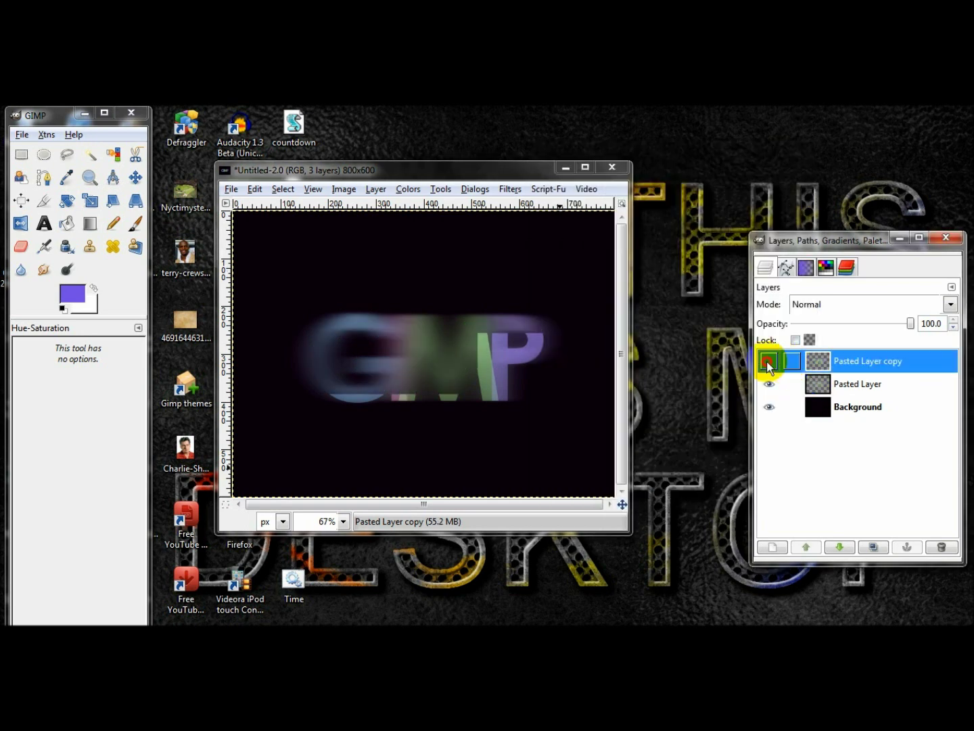
pyautogui.click(768, 362)
pyautogui.click(768, 362)
pyautogui.click(768, 362)
pyautogui.click(768, 363)
pyautogui.click(767, 362)
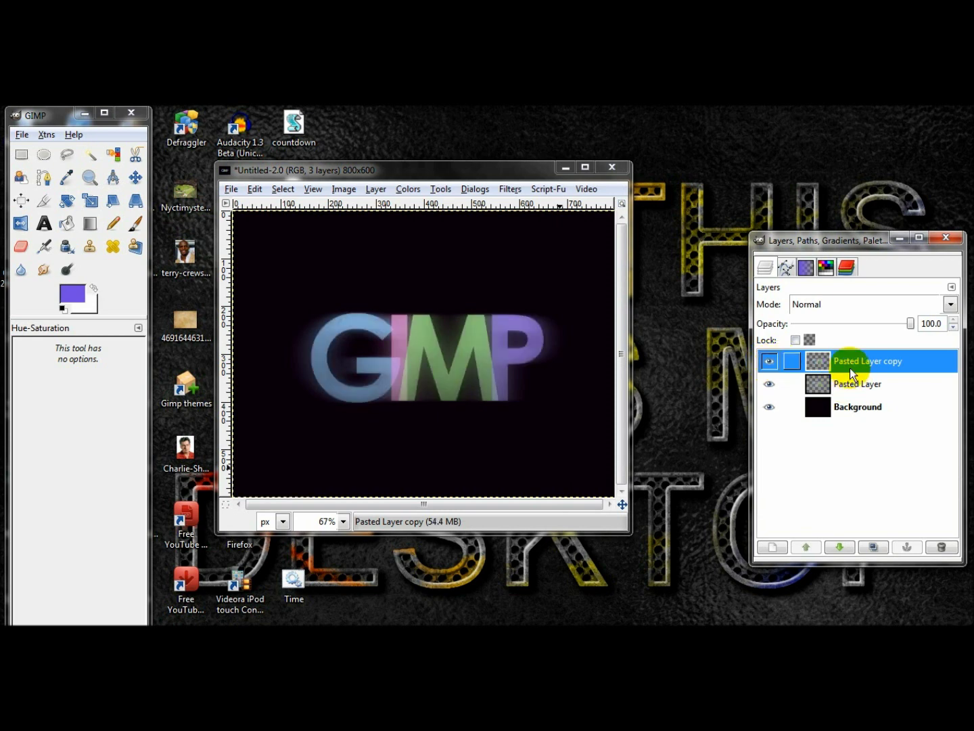
# Merge the sharp text copy down into the blurred text layer and check the merged layer by hiding and showing it
pyautogui.rightClick(838, 362)
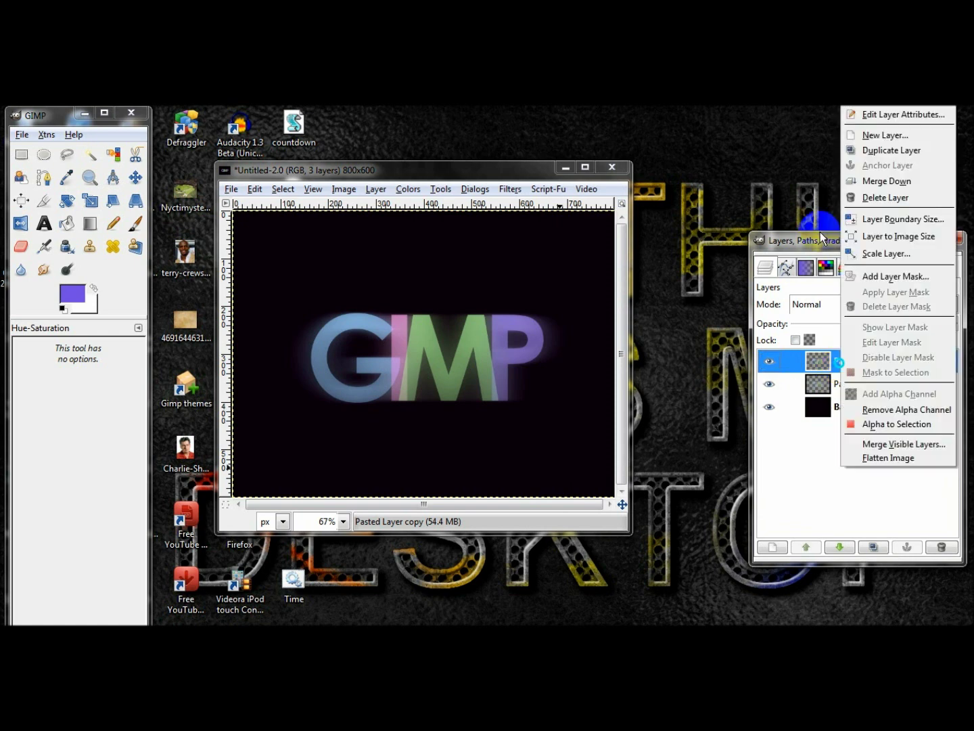
pyautogui.click(867, 179)
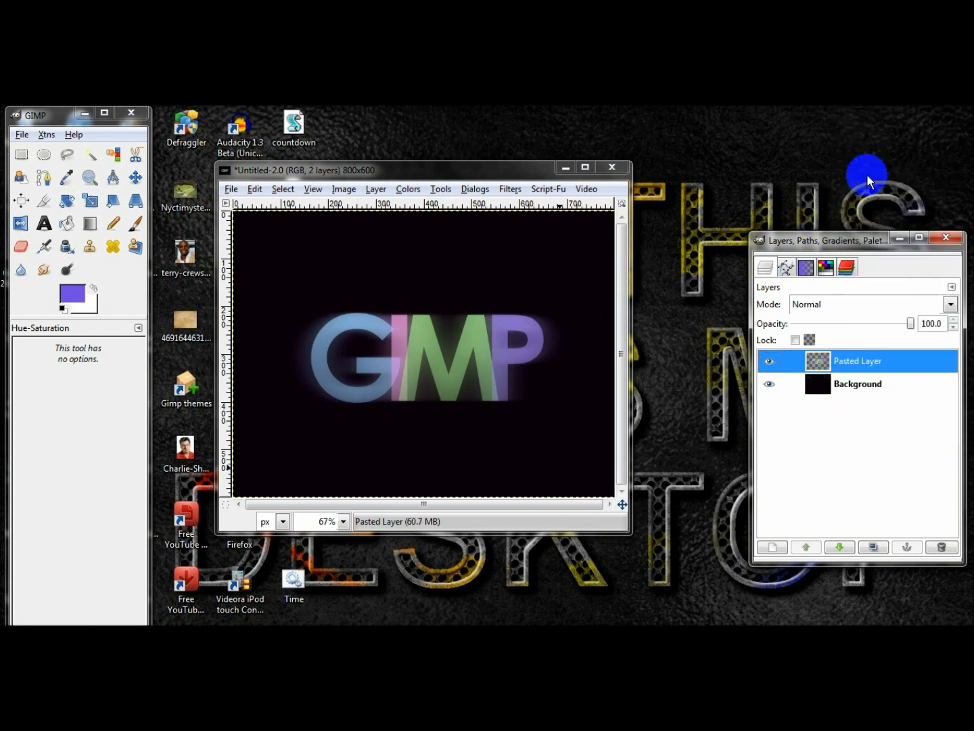
pyautogui.click(769, 361)
pyautogui.click(769, 361)
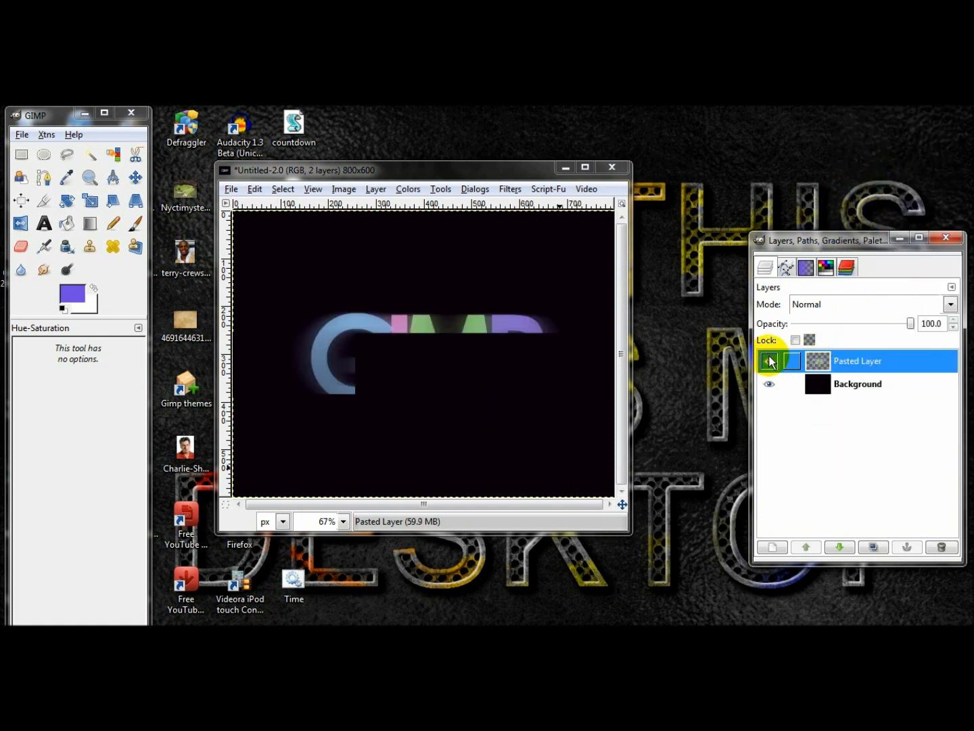
# Duplicate the merged text layer and flip the duplicate vertically
pyautogui.click(873, 547)
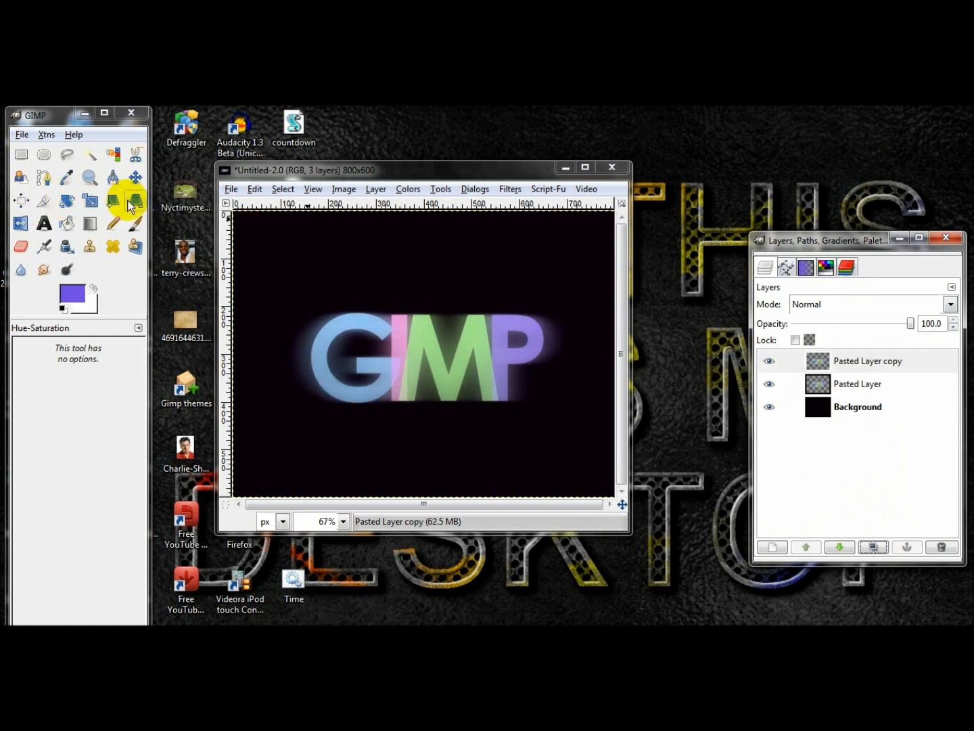
pyautogui.click(22, 223)
pyautogui.click(28, 393)
pyautogui.click(446, 352)
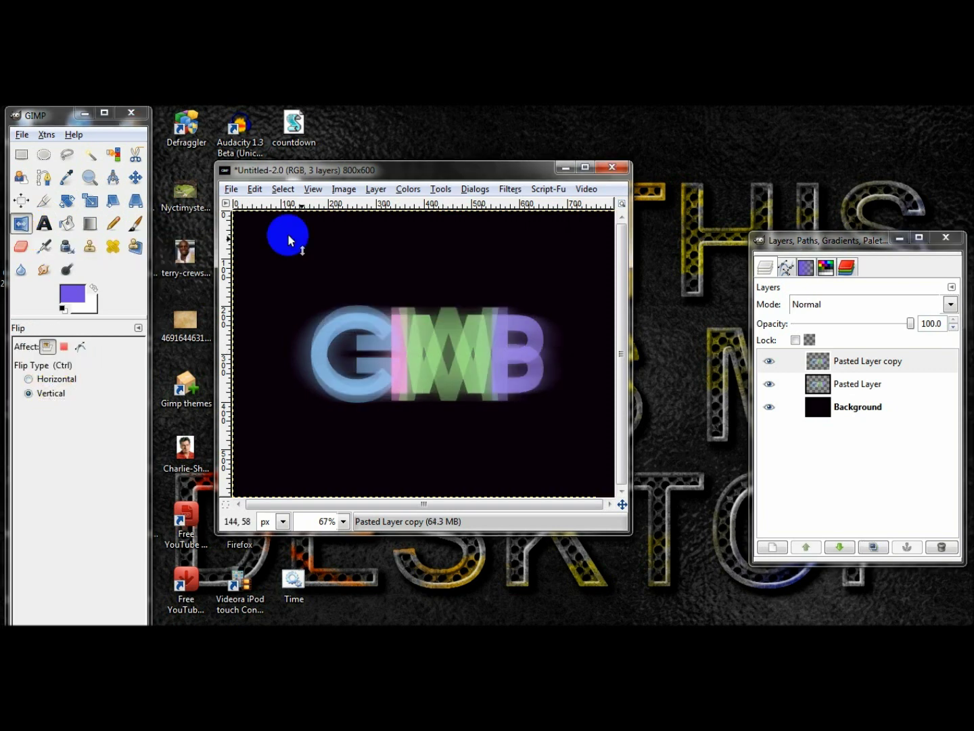
# Move the flipped copy straight down until it sits just below the original text, leaving a thin gap like a reflection
pyautogui.click(142, 185)
pyautogui.click(414, 304)
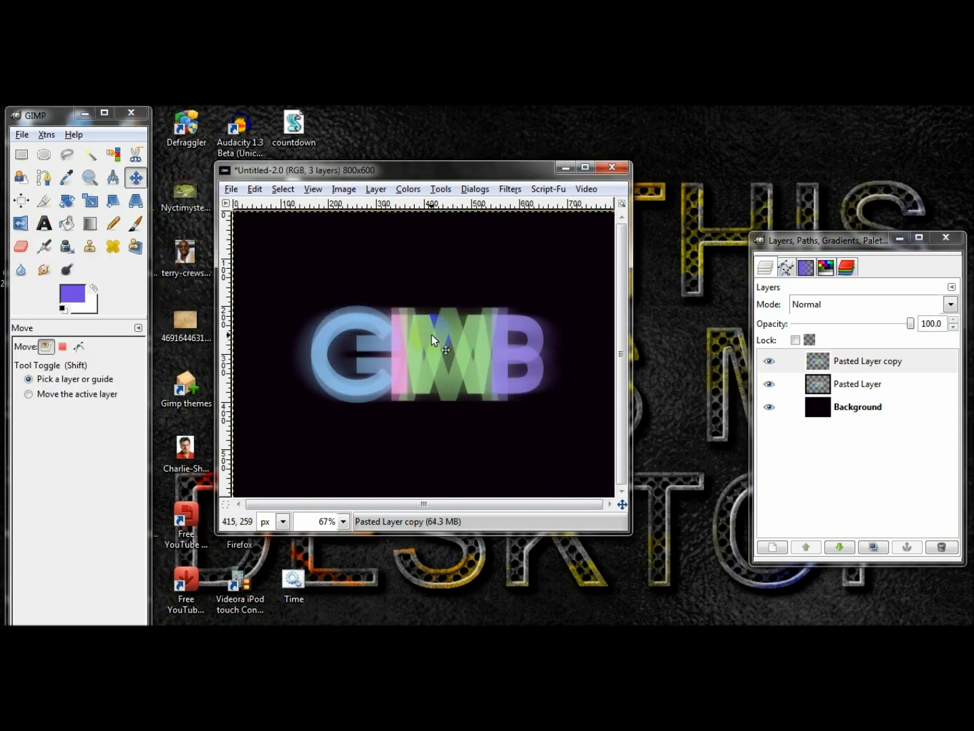
pyautogui.press('Down')
pyautogui.press('Down')
pyautogui.press('Down')
pyautogui.press('Down')
pyautogui.press('Down')
pyautogui.press('Down')
pyautogui.press('Down')
pyautogui.press('Down')
pyautogui.press('Down')
pyautogui.press('Down')
pyautogui.press('Down')
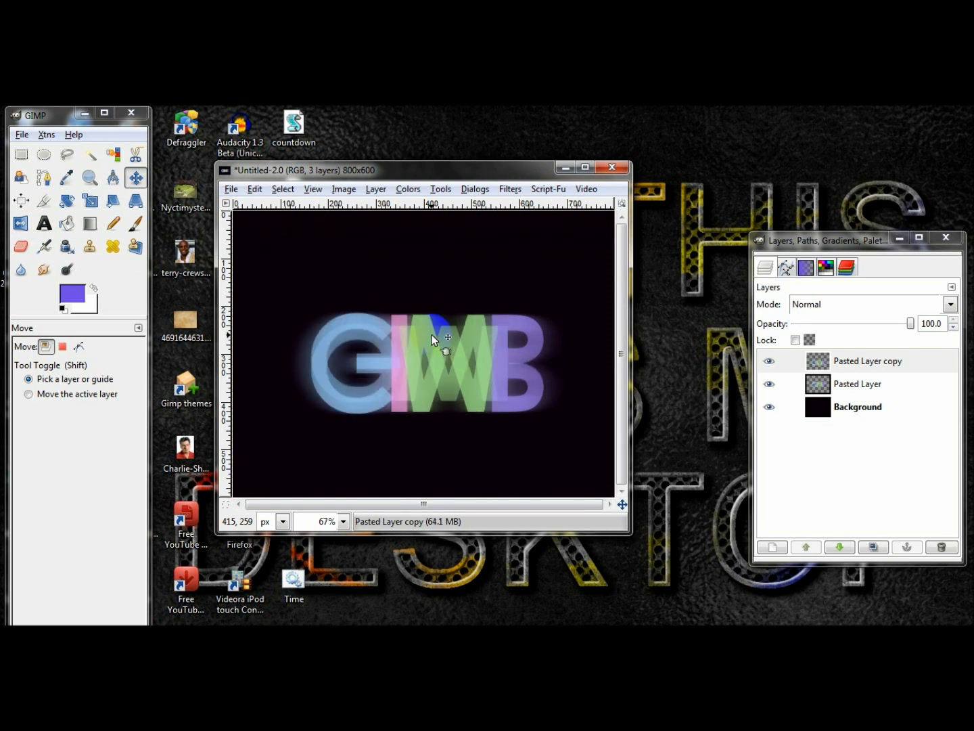
pyautogui.press('Down')
pyautogui.press('Down')
pyautogui.press('Down')
pyautogui.press('Down')
pyautogui.press('Down')
pyautogui.press('Down')
pyautogui.press('Down')
pyautogui.press('Down')
pyautogui.press('Down')
pyautogui.press('Down')
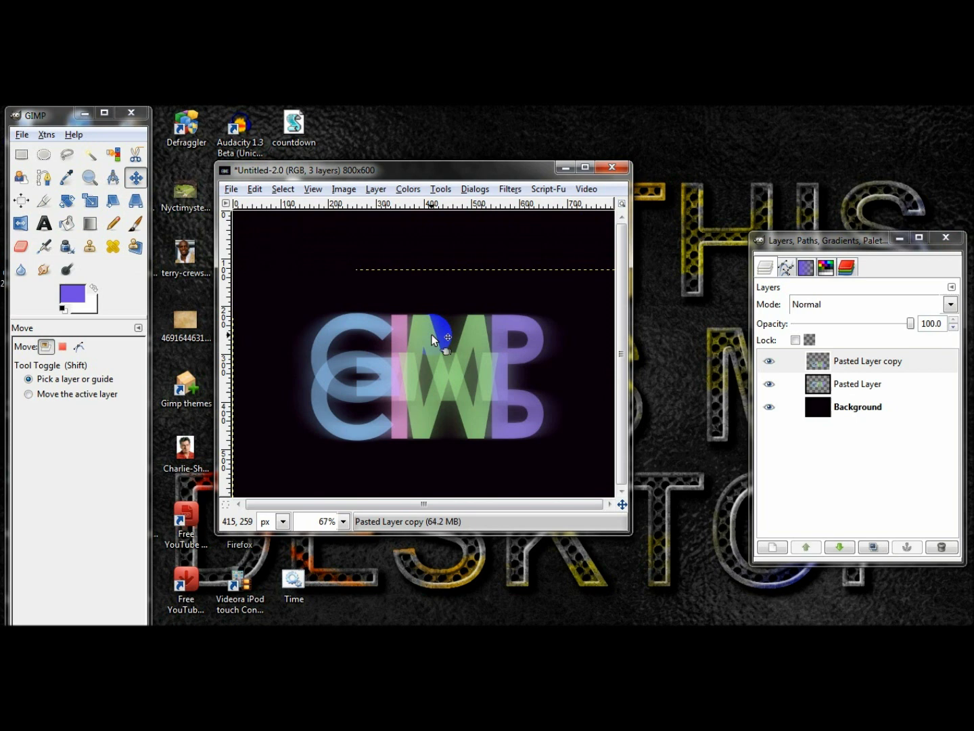
pyautogui.press('Down')
pyautogui.press('Down')
pyautogui.press('Down')
pyautogui.press('Down')
pyautogui.press('Down')
pyautogui.press('Down')
pyautogui.press('Down')
pyautogui.press('Down')
pyautogui.press('Down')
pyautogui.press('Down')
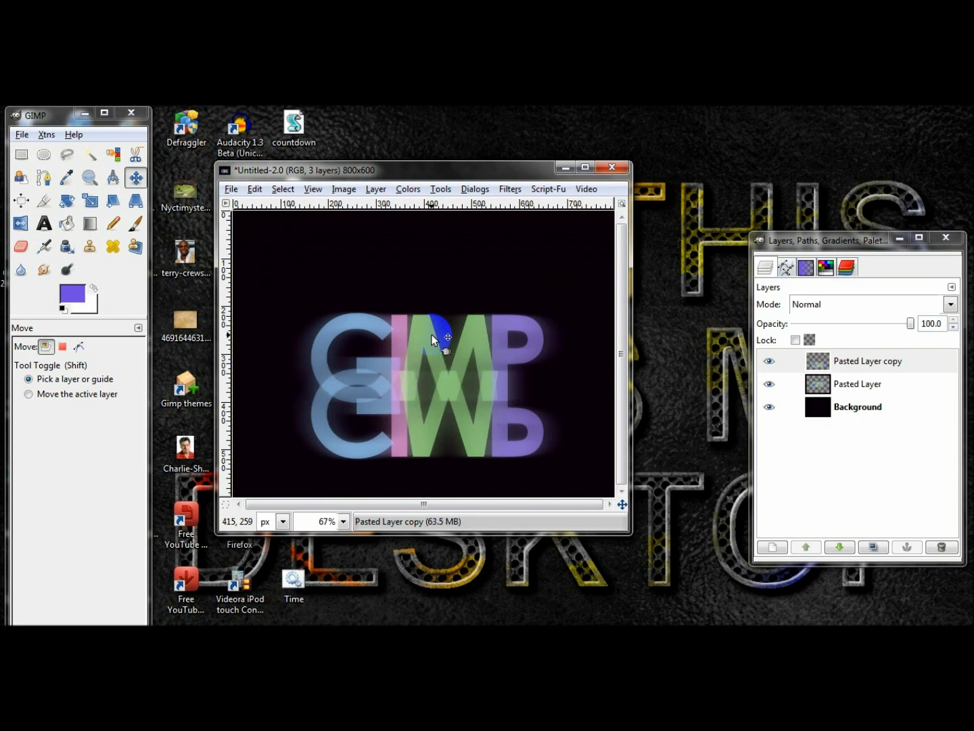
pyautogui.press('Down')
pyautogui.press('Down')
pyautogui.press('Down')
pyautogui.press('Down')
pyautogui.press('Down')
pyautogui.press('Down')
pyautogui.press('Down')
pyautogui.press('Down')
pyautogui.press('Down')
pyautogui.press('Down')
pyautogui.press('Down')
pyautogui.press('Down')
pyautogui.press('Down')
pyautogui.press('Down')
pyautogui.press('Down')
pyautogui.press('Down')
pyautogui.press('Down')
pyautogui.press('Down')
pyautogui.press('Down')
pyautogui.press('Down')
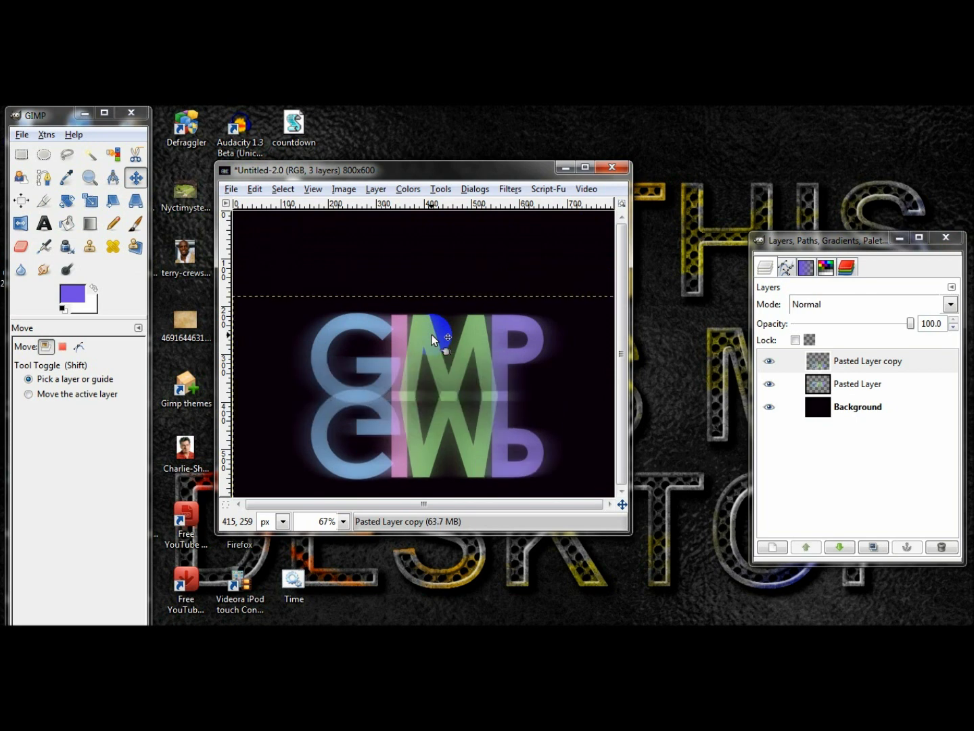
pyautogui.press('Down')
pyautogui.press('Down')
pyautogui.press('Down')
pyautogui.press('Down')
pyautogui.press('Down')
pyautogui.press('Down')
pyautogui.press('Down')
pyautogui.press('Down')
pyautogui.press('Down')
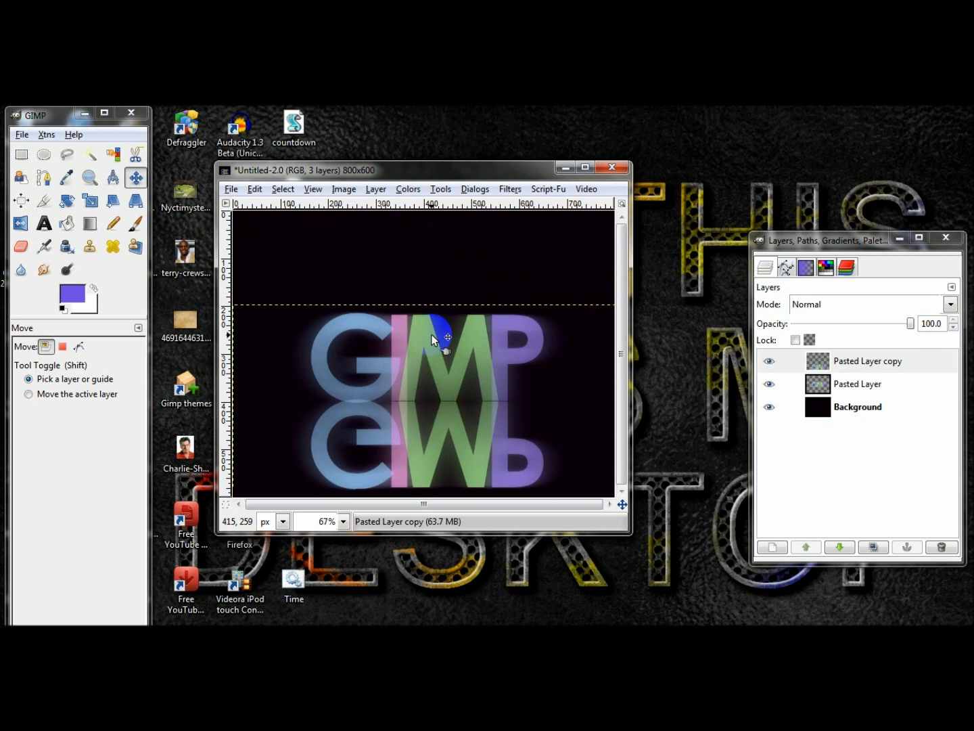
pyautogui.press('Down')
pyautogui.press('Down')
pyautogui.press('Down')
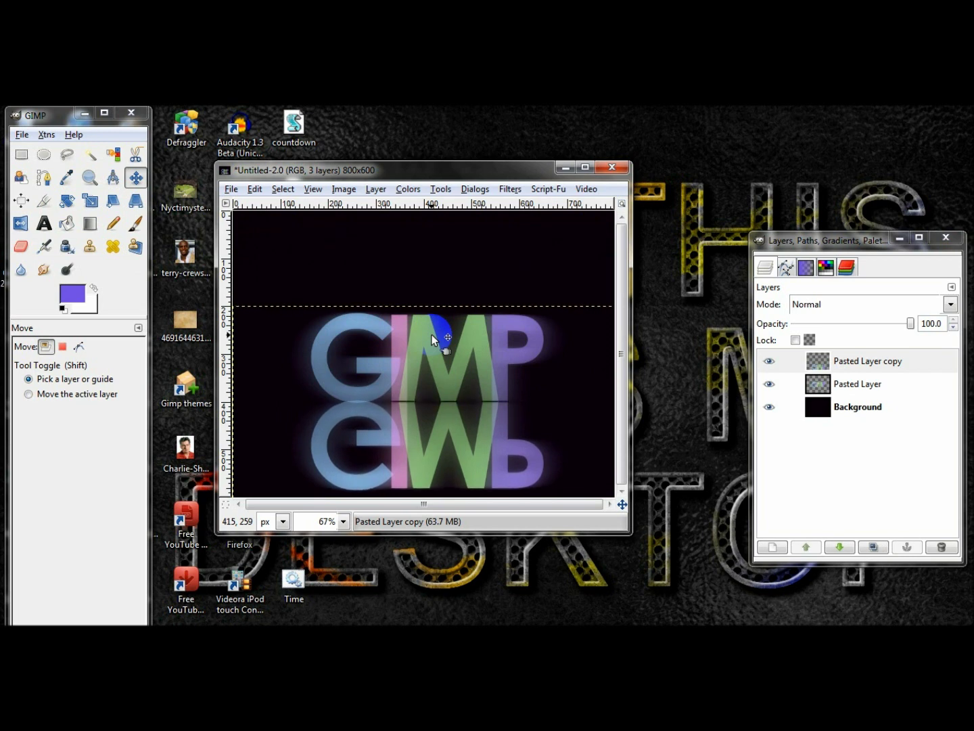
pyautogui.press('Down')
pyautogui.press('Down')
pyautogui.press('Down')
pyautogui.press('Down')
pyautogui.press('Down')
pyautogui.press('Down')
pyautogui.press('Down')
pyautogui.press('Down')
pyautogui.press('Down')
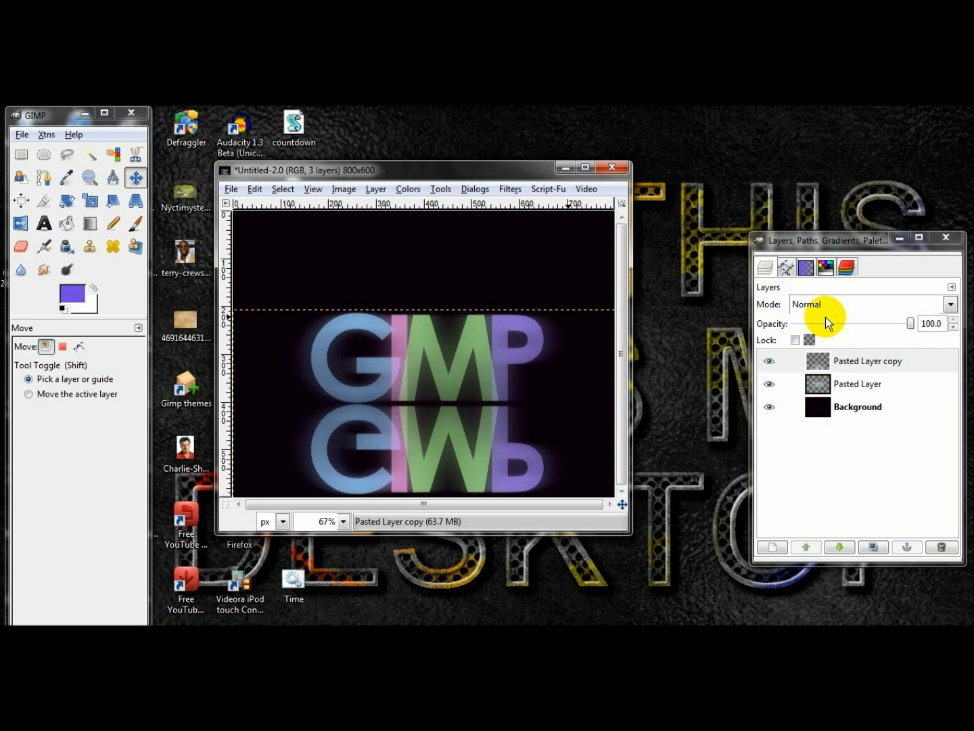
# Fit the flipped copy's layer to the image size and add a White (full opacity) layer mask to it
pyautogui.rightClick(863, 361)
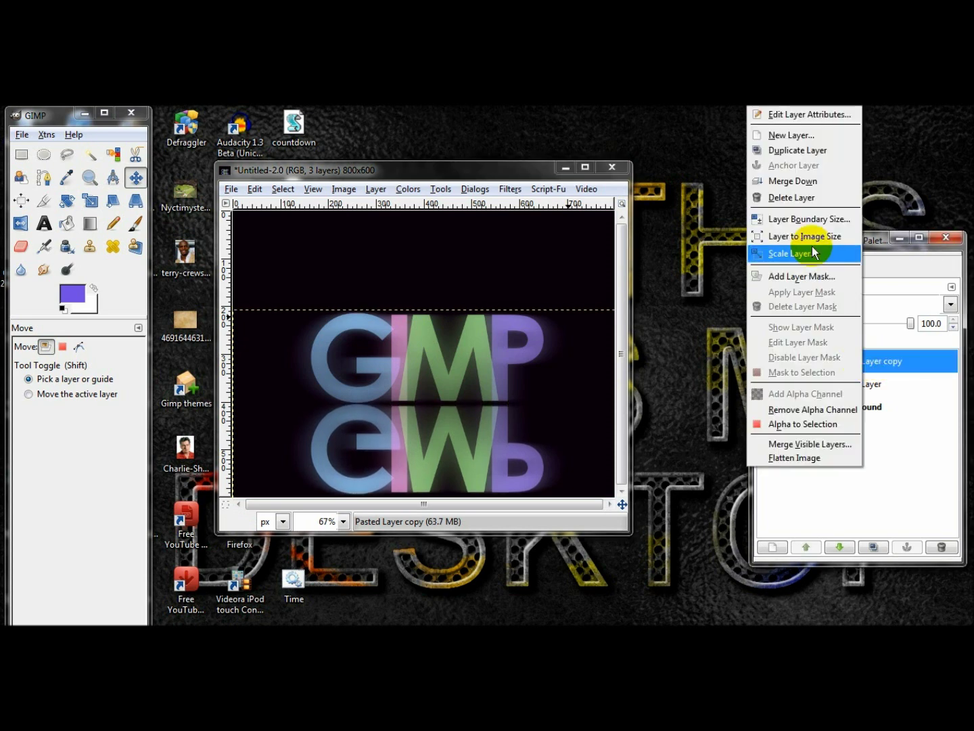
pyautogui.click(812, 234)
pyautogui.rightClick(840, 362)
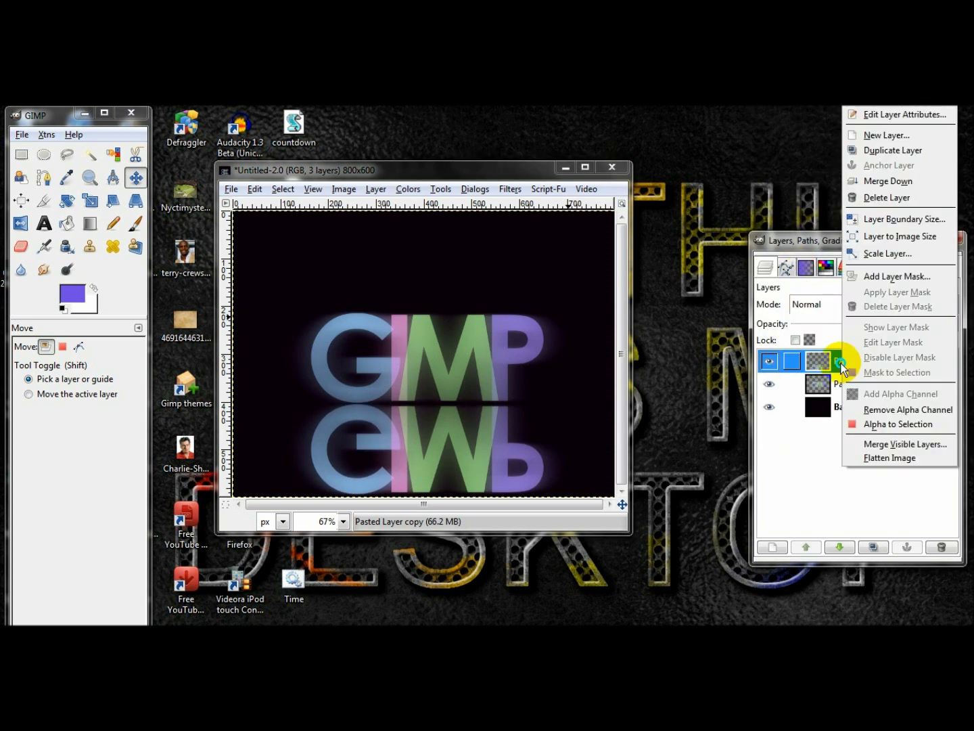
pyautogui.click(880, 276)
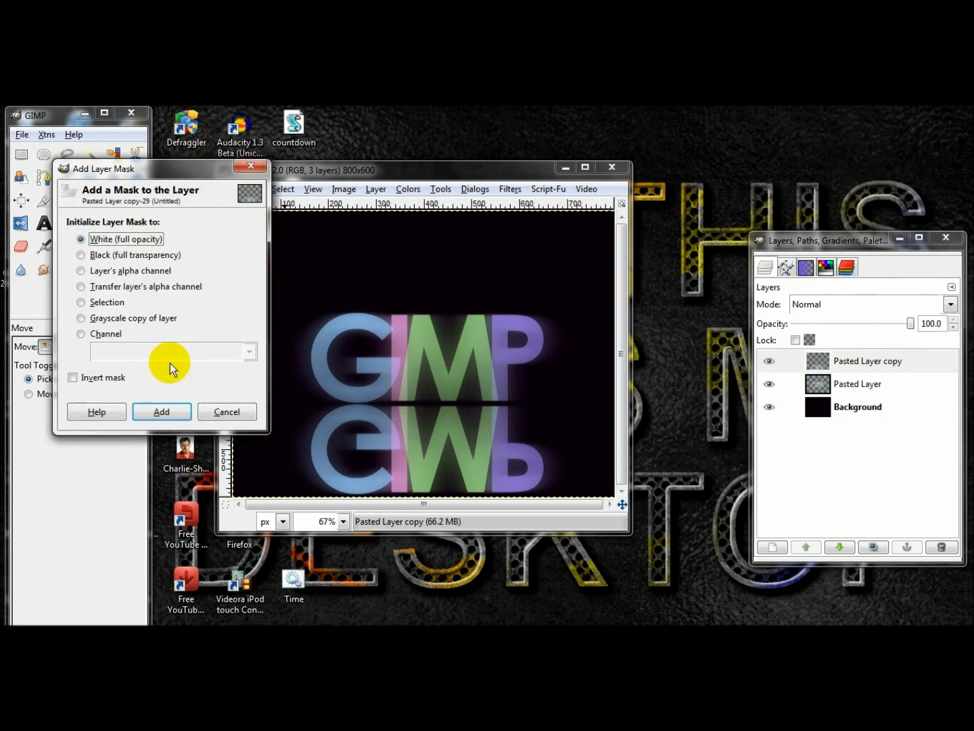
pyautogui.click(165, 408)
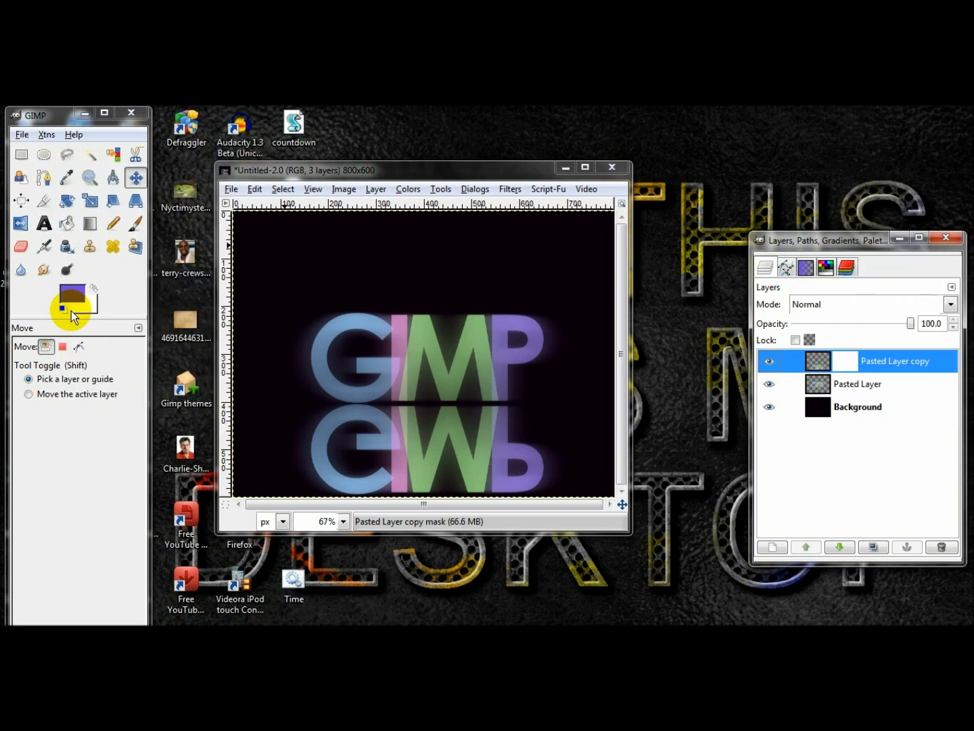
# Fade the reflection with a linear black-to-transparent gradient on its mask, from the image's bottom edge up to the base of the text
pyautogui.click(96, 223)
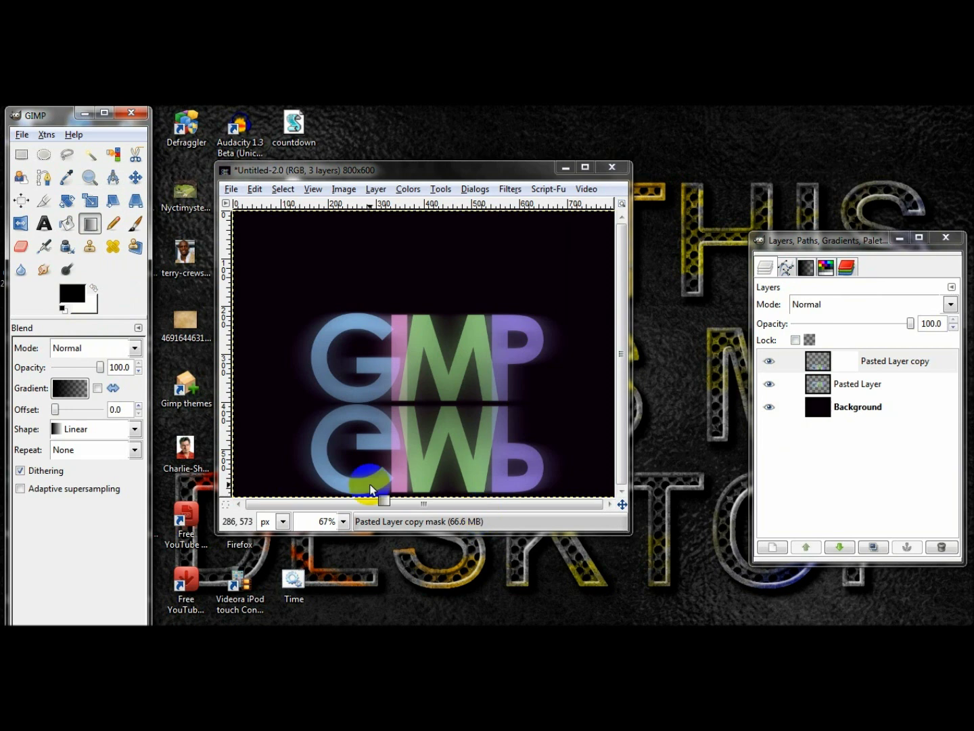
pyautogui.click(71, 391)
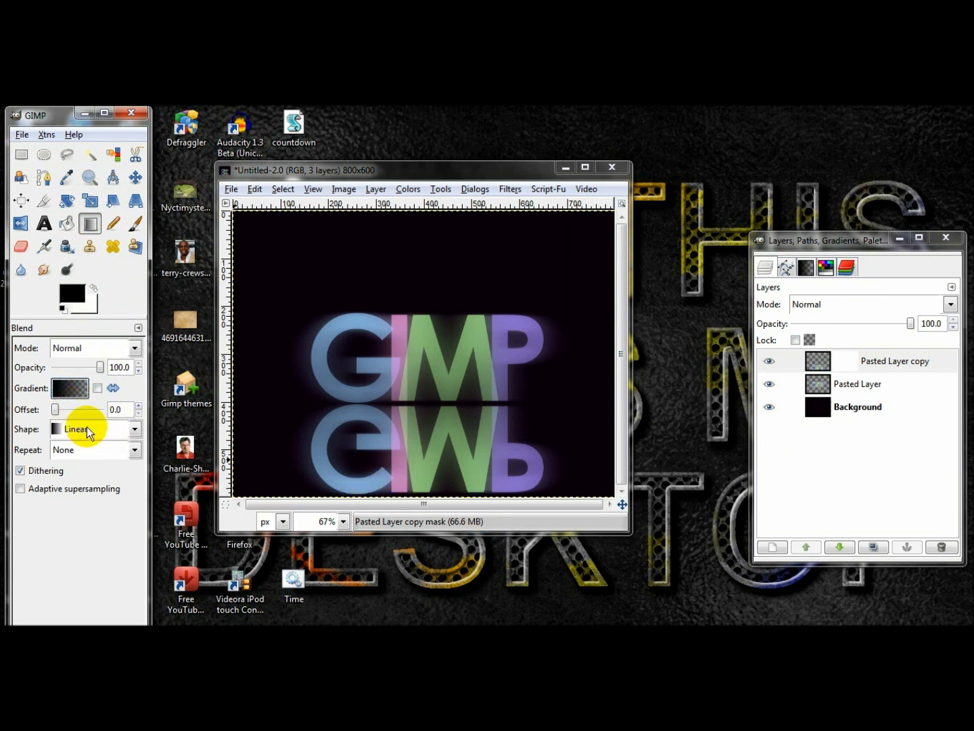
pyautogui.moveTo(437, 496); pyautogui.dragTo(435, 395)
pyautogui.moveTo(438, 496); pyautogui.dragTo(427, 399)
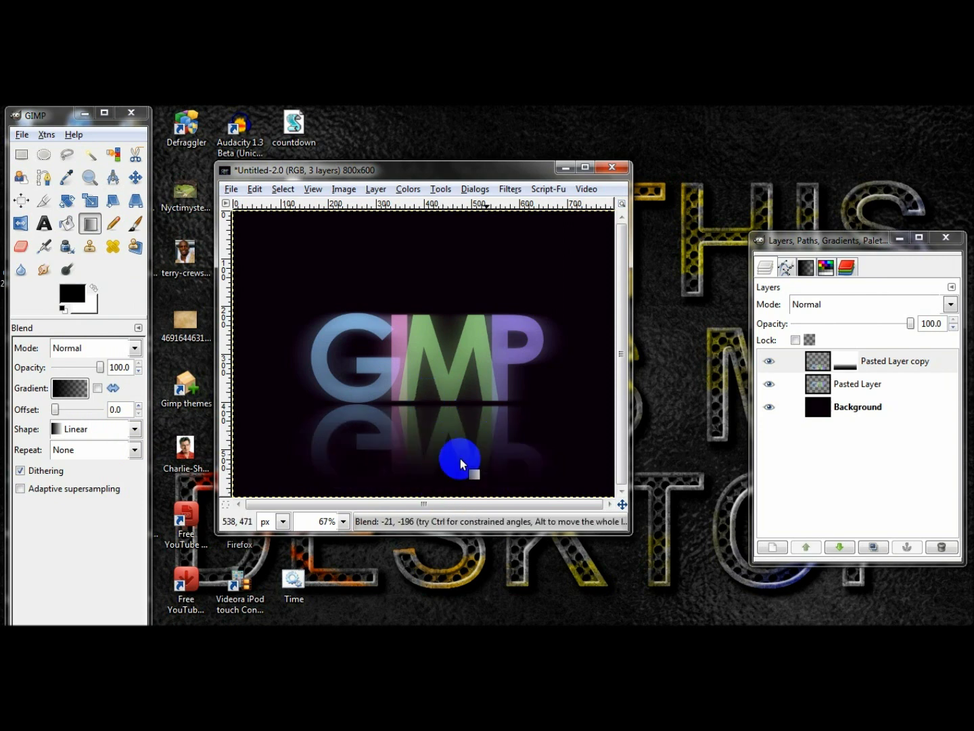
# Apply the reflection's layer mask and set the layer's opacity to 50
pyautogui.rightClick(867, 360)
pyautogui.click(832, 295)
pyautogui.click(821, 322)
pyautogui.click(820, 322)
pyautogui.click(819, 322)
pyautogui.click(820, 322)
pyautogui.click(820, 322)
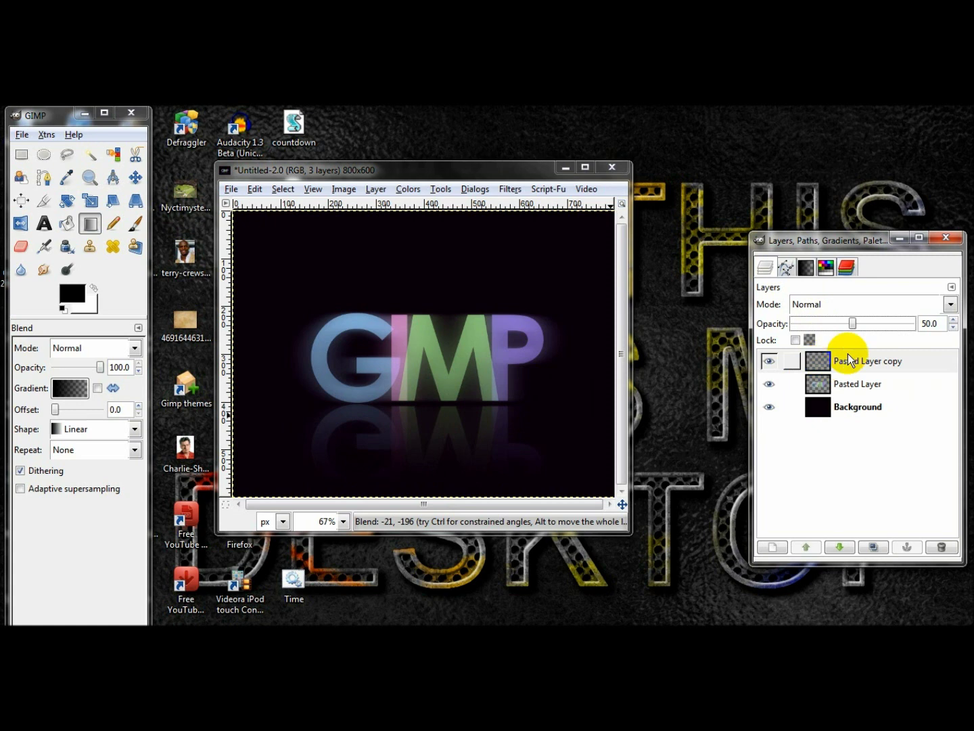
# Add a new transparent layer directly above the Background layer
pyautogui.click(855, 407)
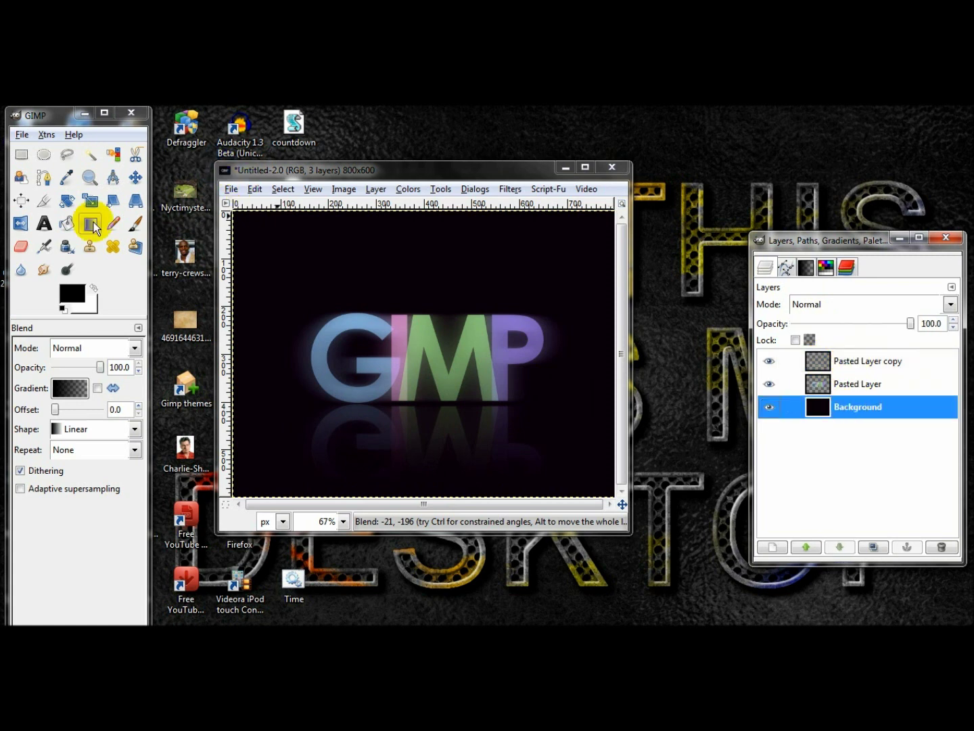
pyautogui.click(813, 430)
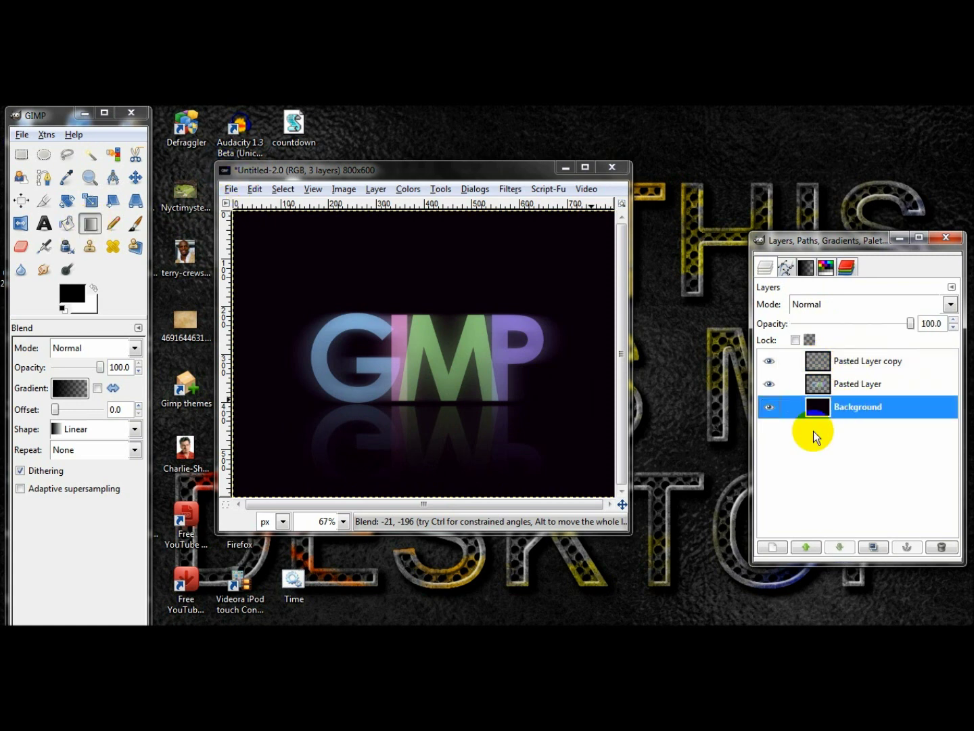
pyautogui.click(770, 551)
pyautogui.click(185, 400)
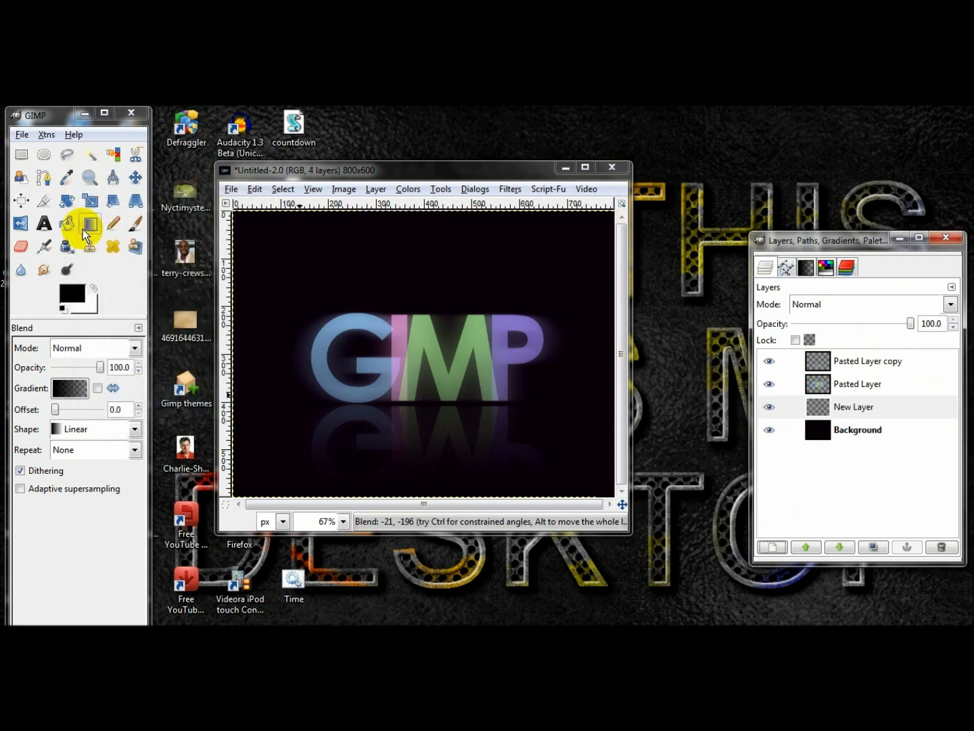
# Fill the new layer with a radial white-to-transparent gradient from the image's center to near its upper-right corner
pyautogui.click(94, 289)
pyautogui.click(133, 428)
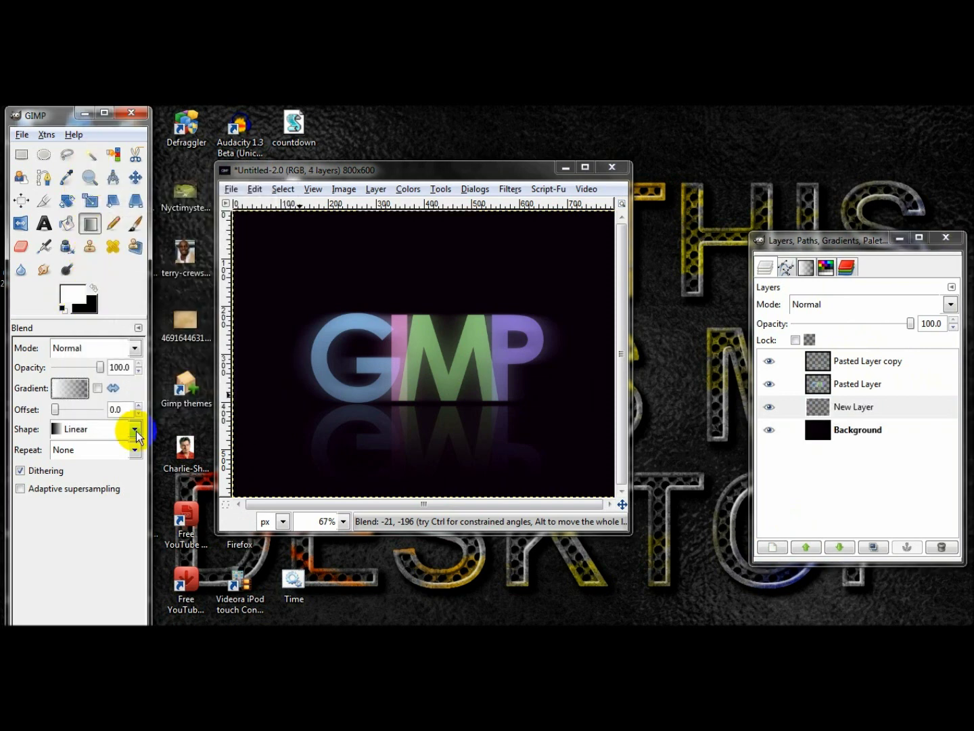
pyautogui.click(75, 435)
pyautogui.moveTo(353, 332); pyautogui.dragTo(353, 332)
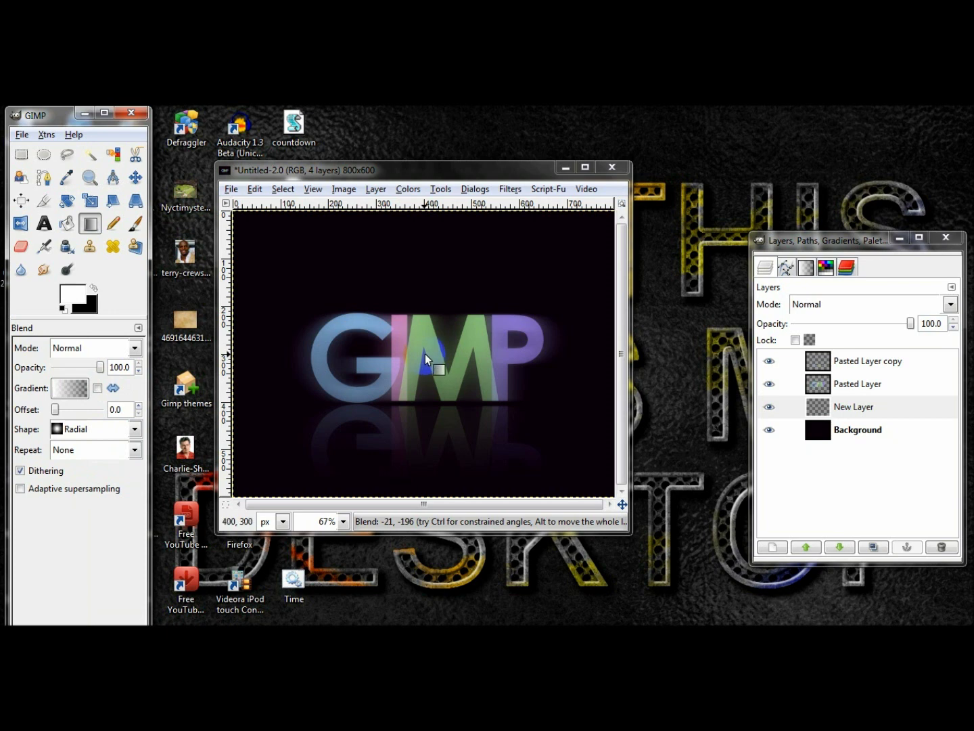
pyautogui.moveTo(424, 354); pyautogui.dragTo(589, 220)
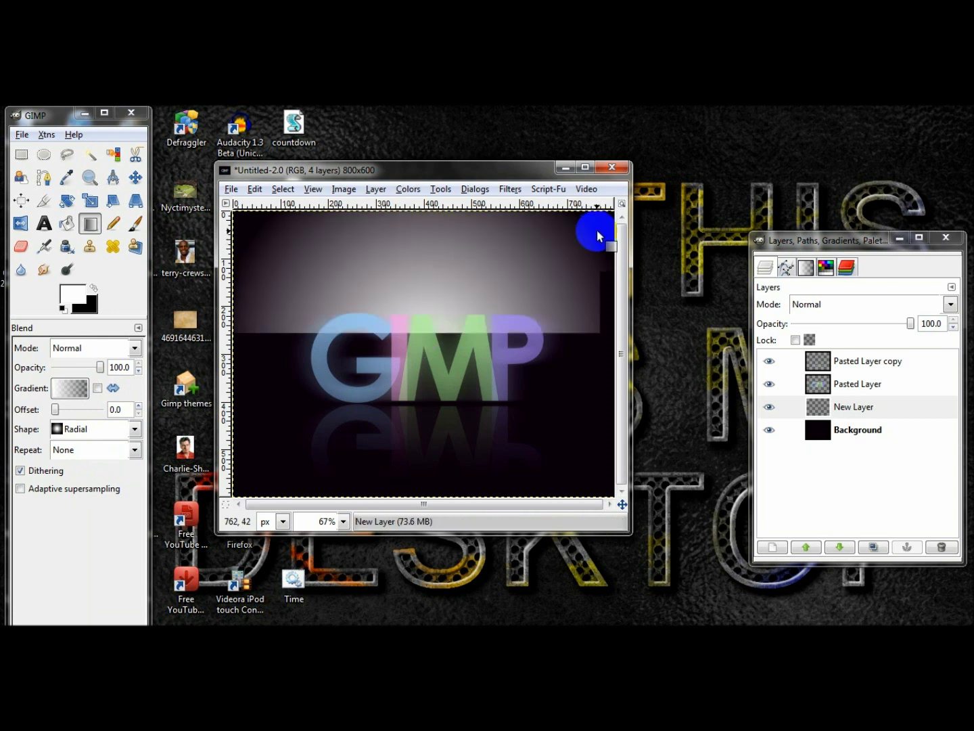
# Set the radial gradient layer to Overlay mode and duplicate it once
pyautogui.click(867, 300)
pyautogui.click(809, 410)
pyautogui.click(874, 547)
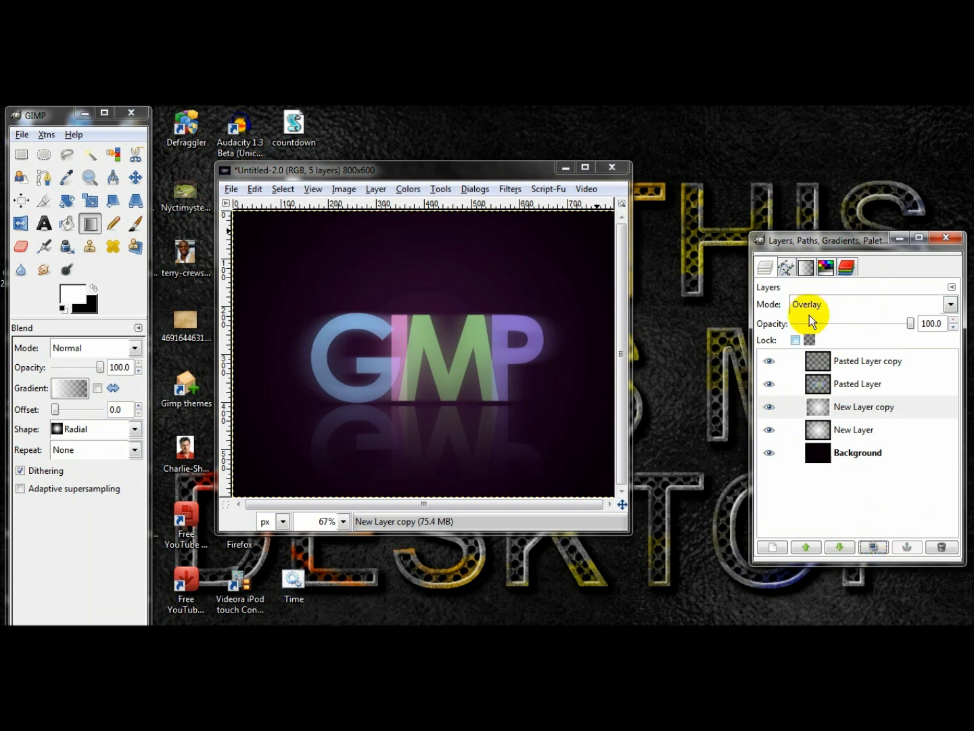
# Flatten the image into a single layer and shift the image window slightly
pyautogui.rightClick(854, 368)
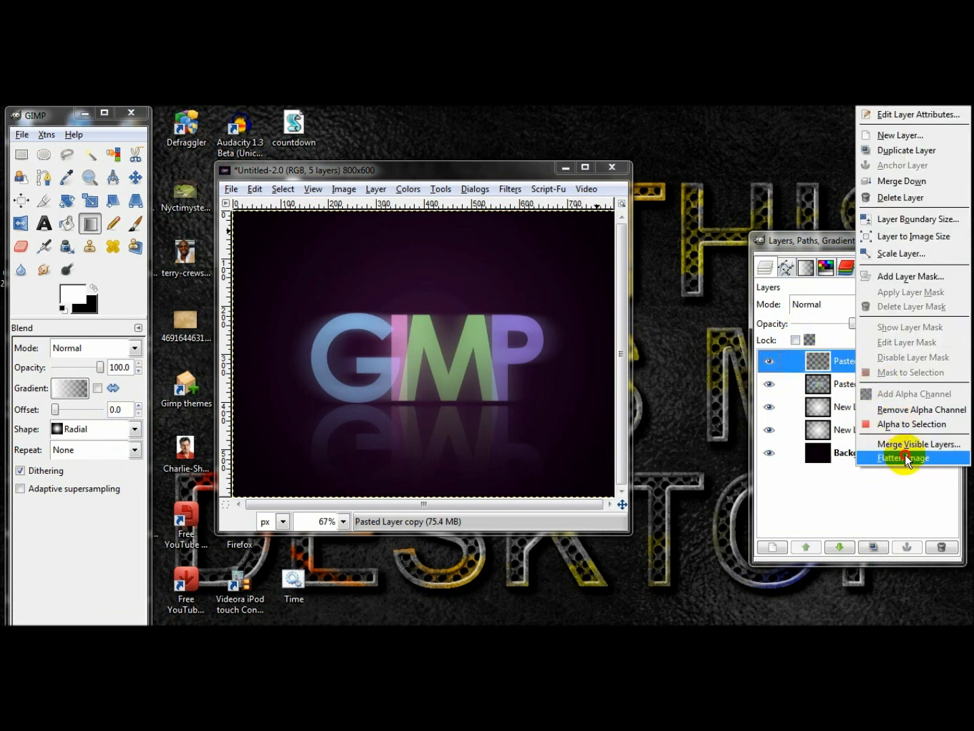
pyautogui.click(876, 454)
pyautogui.moveTo(330, 179)
pyautogui.mouseDown()
pyautogui.moveTo(294, 160)
pyautogui.moveTo(427, 179)
pyautogui.moveTo(343, 163)
pyautogui.mouseUp()
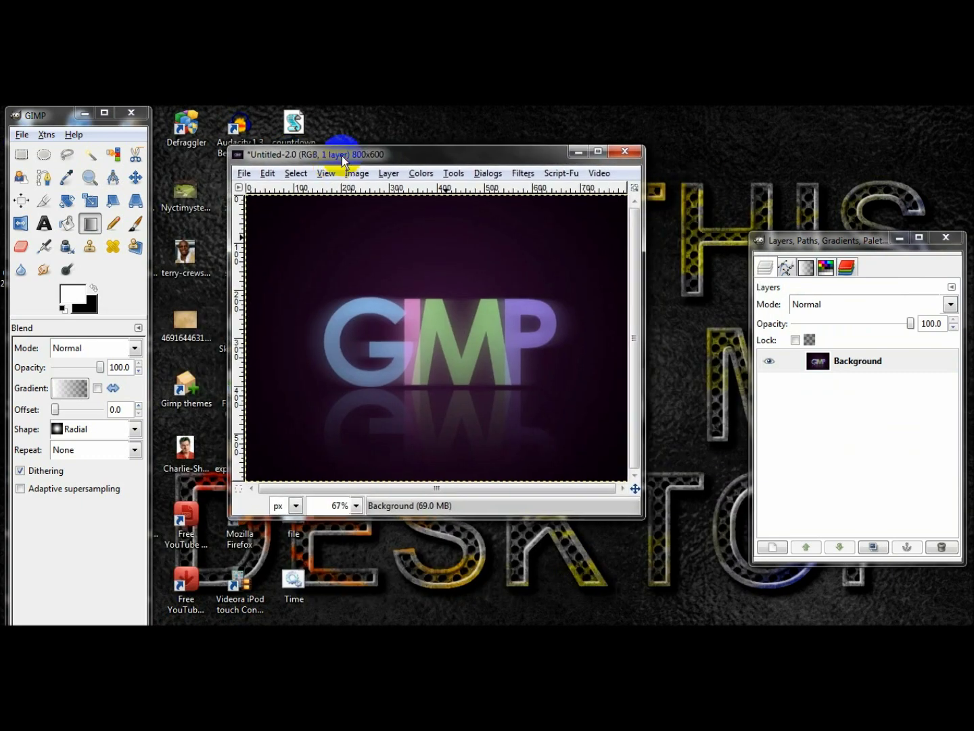